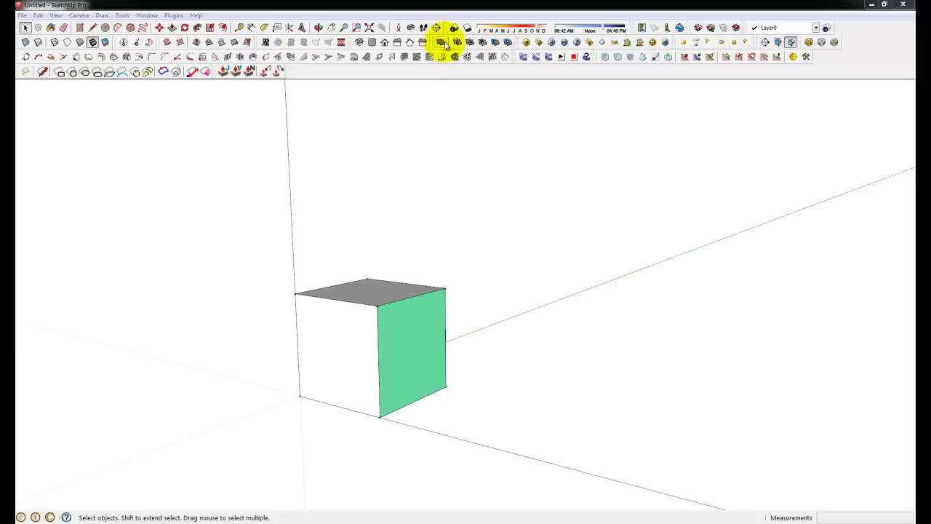
Review the list of available toolbars and which ones are enabled
click(56, 15)
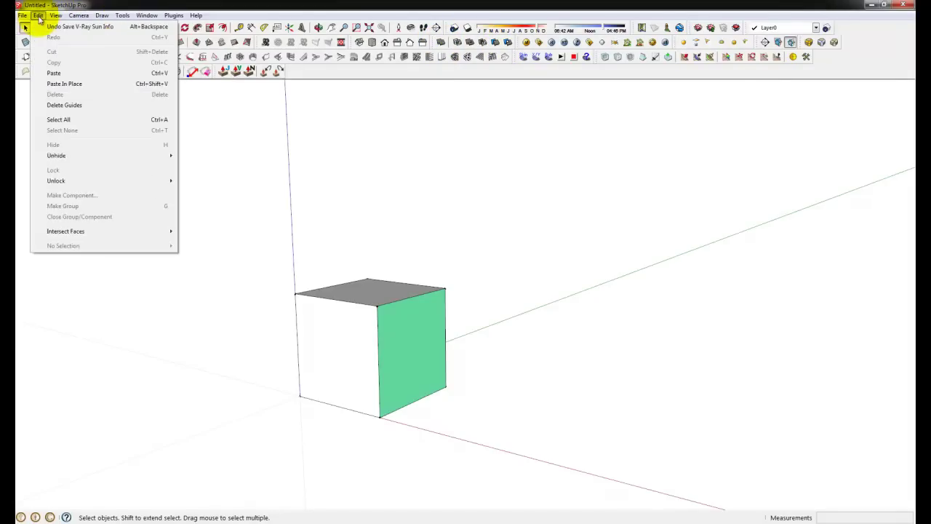
click(65, 27)
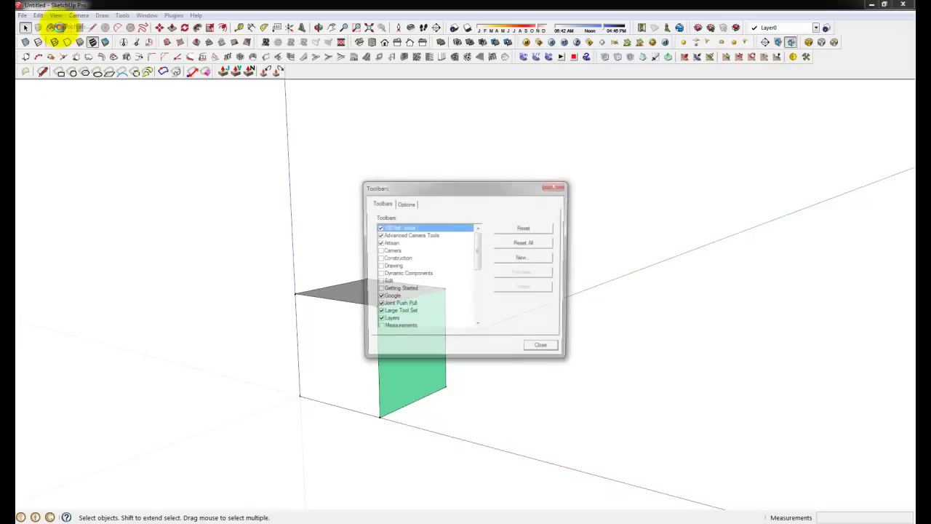
click(479, 249)
drag(479, 249, 479, 287)
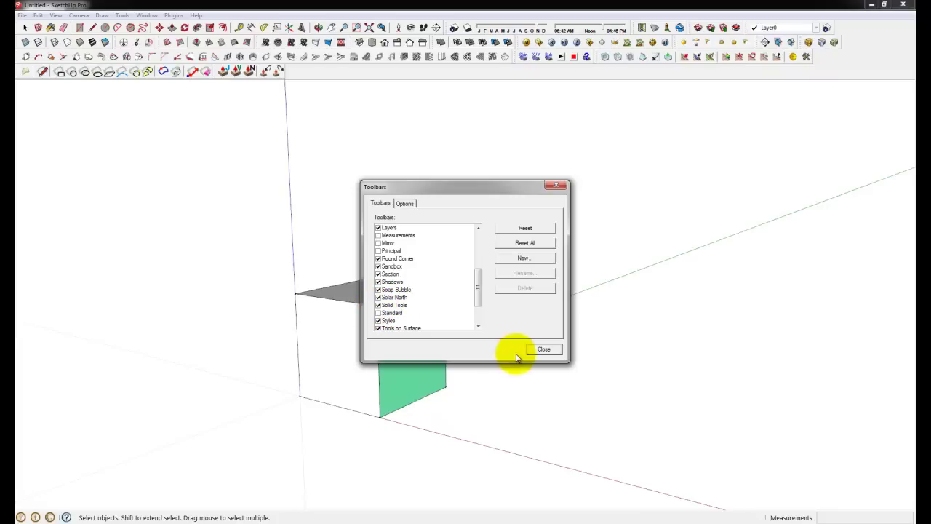
click(543, 349)
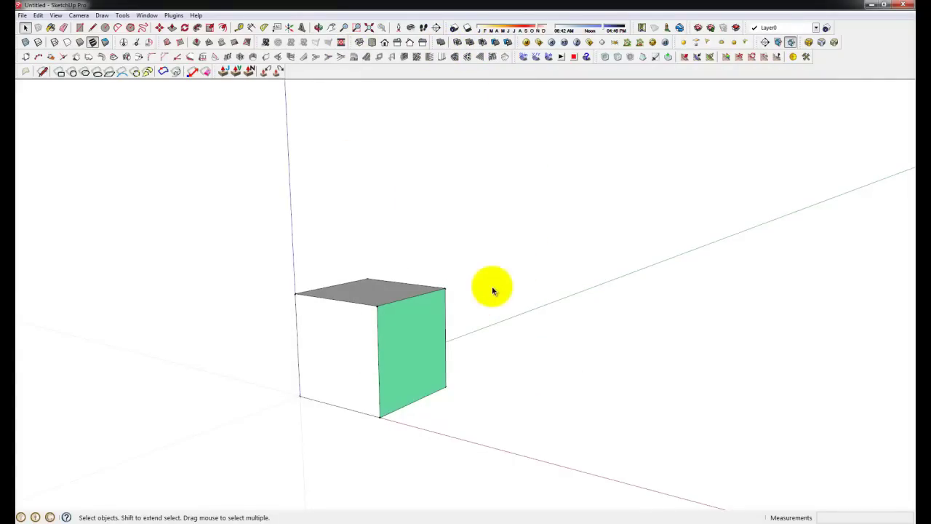
drag(245, 211, 511, 469)
click(593, 429)
drag(266, 231, 498, 460)
click(499, 413)
click(28, 27)
click(23, 16)
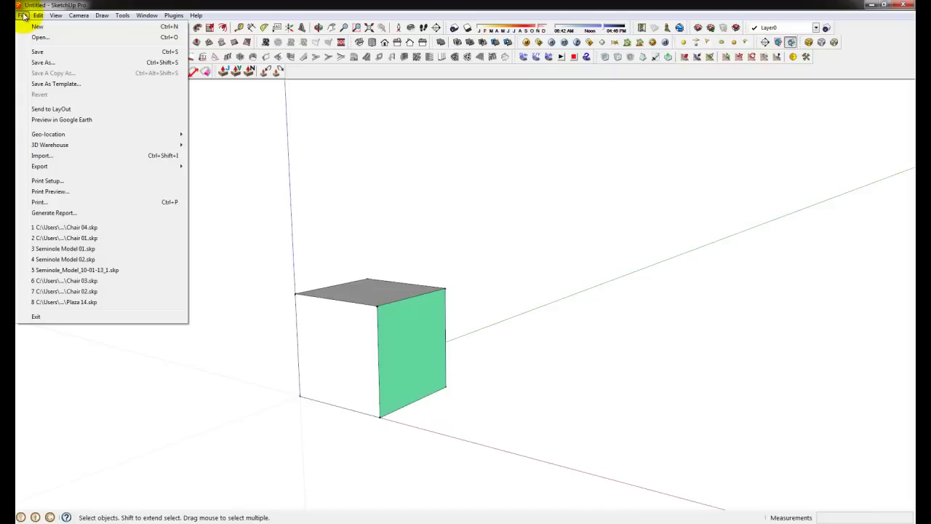
click(291, 205)
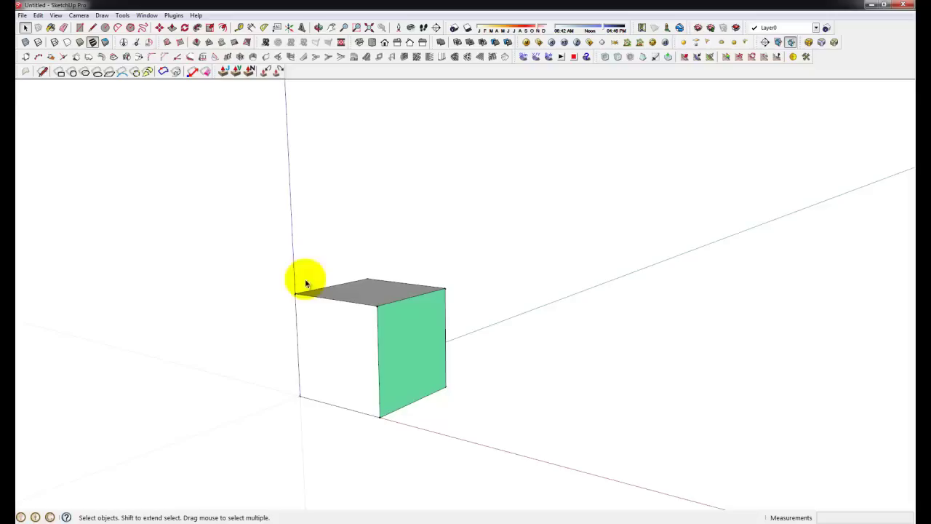
Import the AutoCAD drawing Bench.dwg into the model and dismiss the import results
click(22, 15)
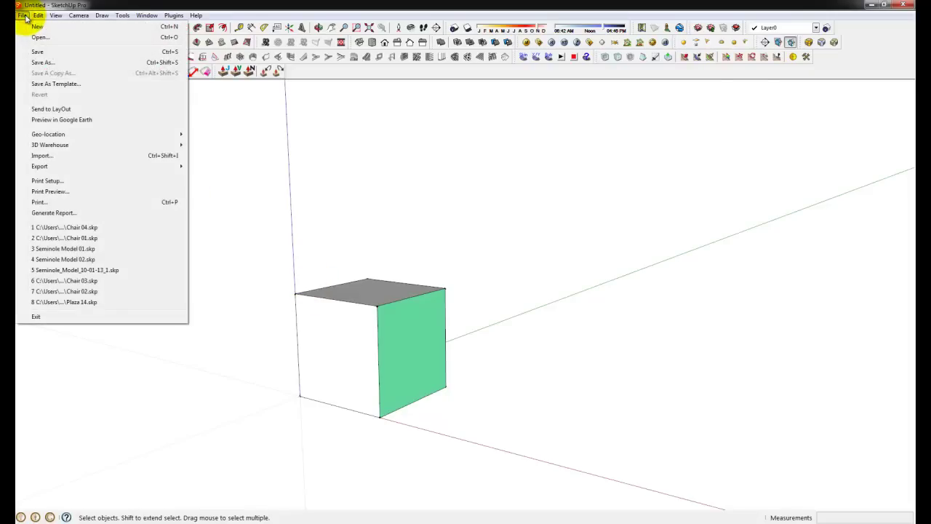
click(44, 156)
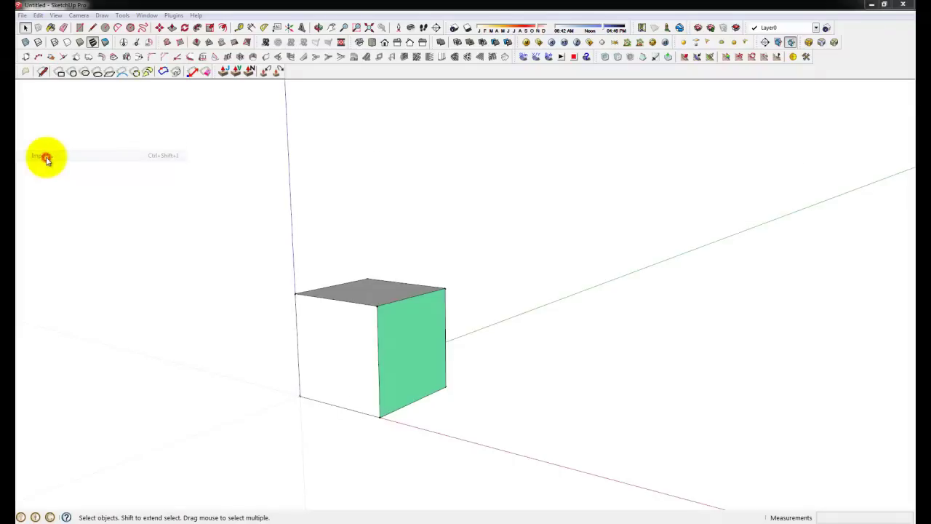
click(425, 140)
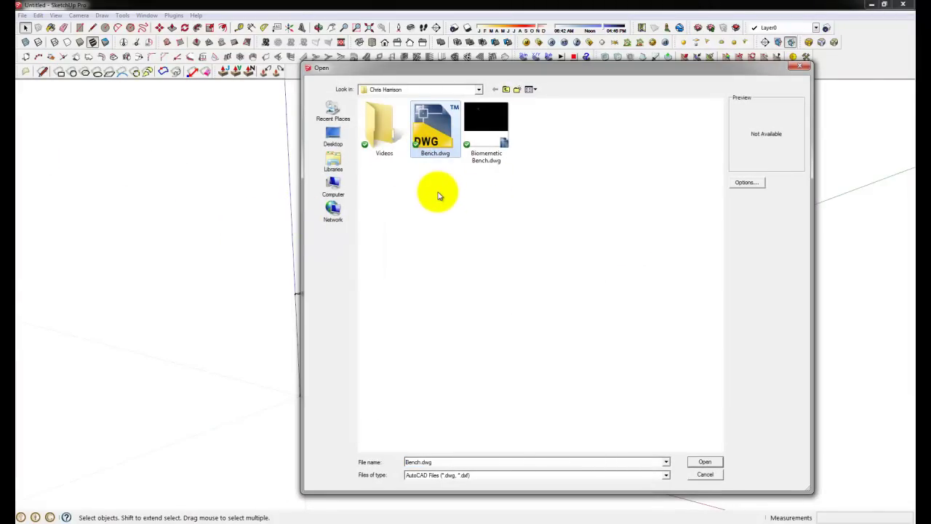
click(713, 463)
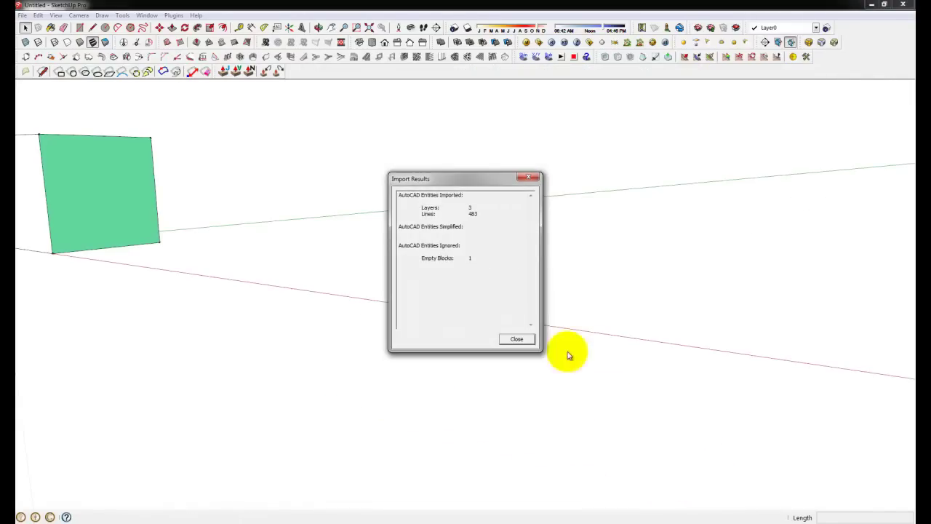
click(522, 338)
middle_drag(489, 275, 511, 355)
scroll(462, 287, down, 3)
middle_drag(461, 287, 233, 264)
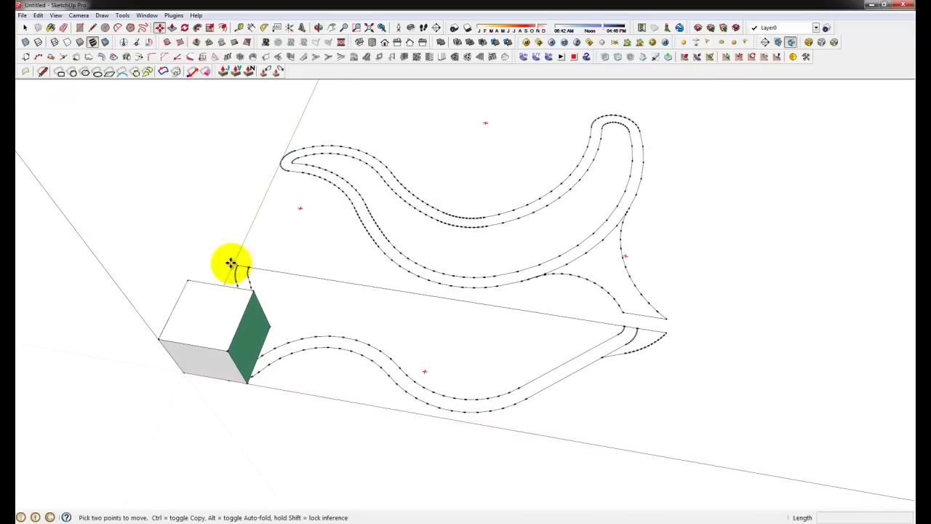
key(space)
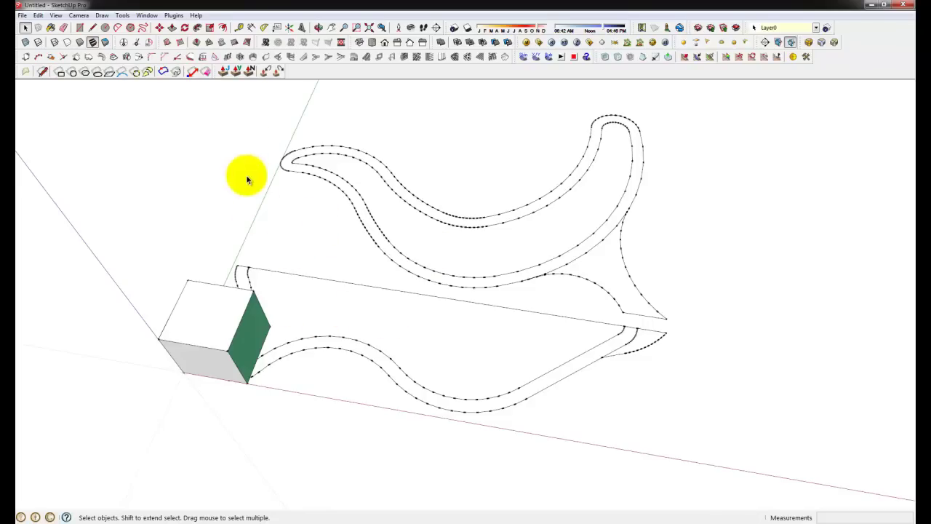
Inspect the DWG import options and the unit choices for Bench.dwg, and leave without importing again
click(22, 14)
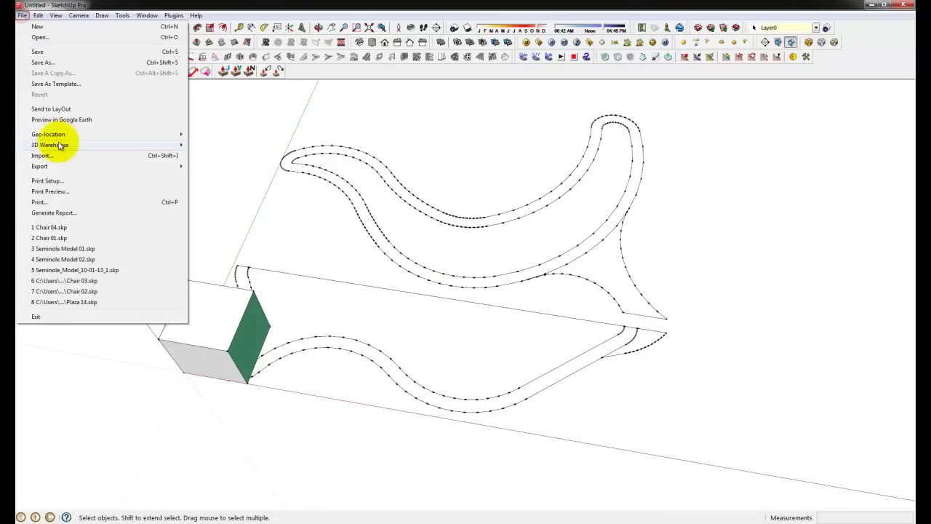
click(71, 159)
click(434, 129)
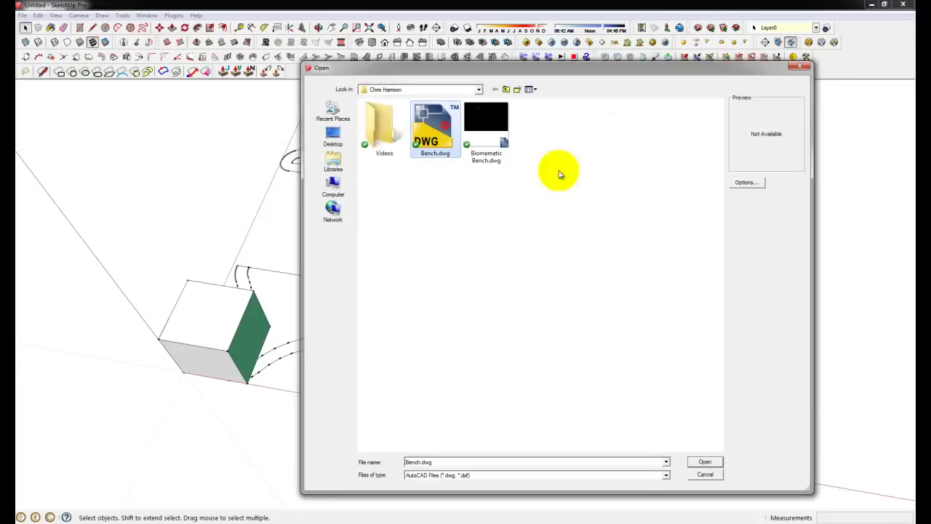
click(747, 182)
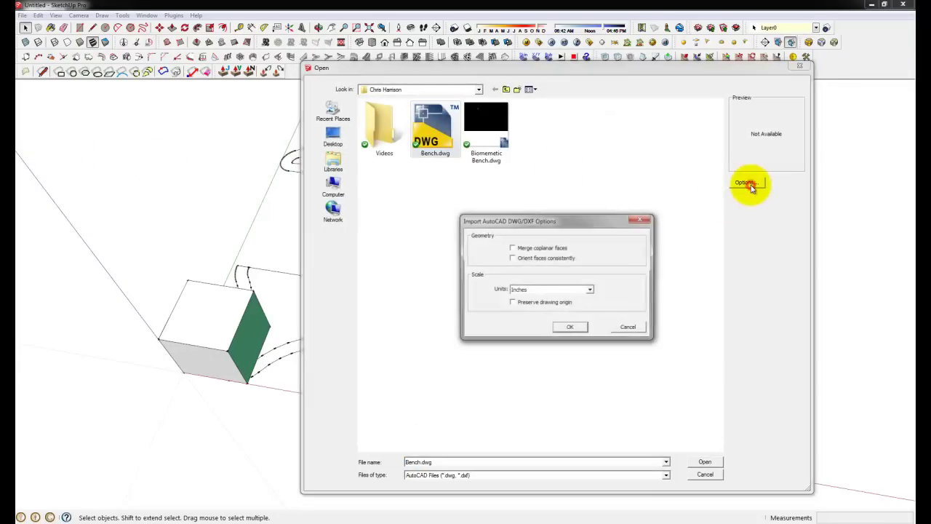
click(544, 290)
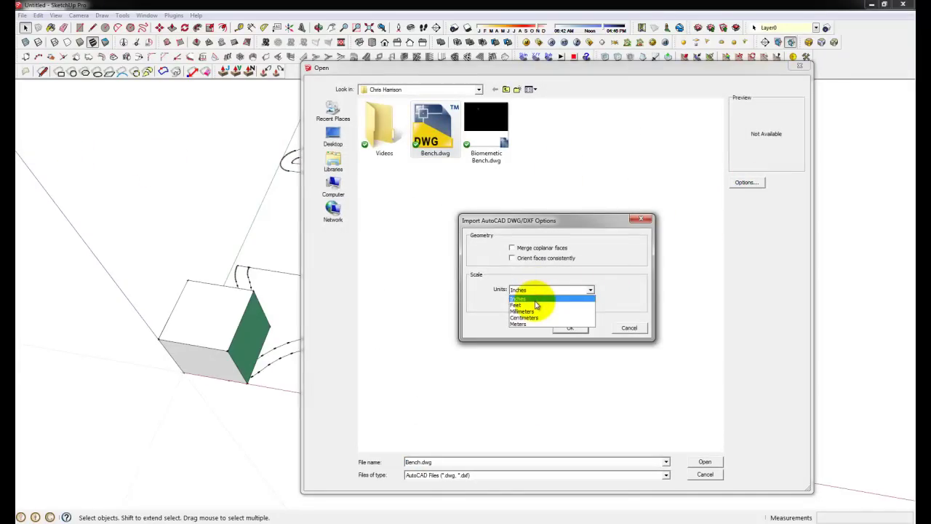
click(623, 283)
click(632, 329)
click(705, 462)
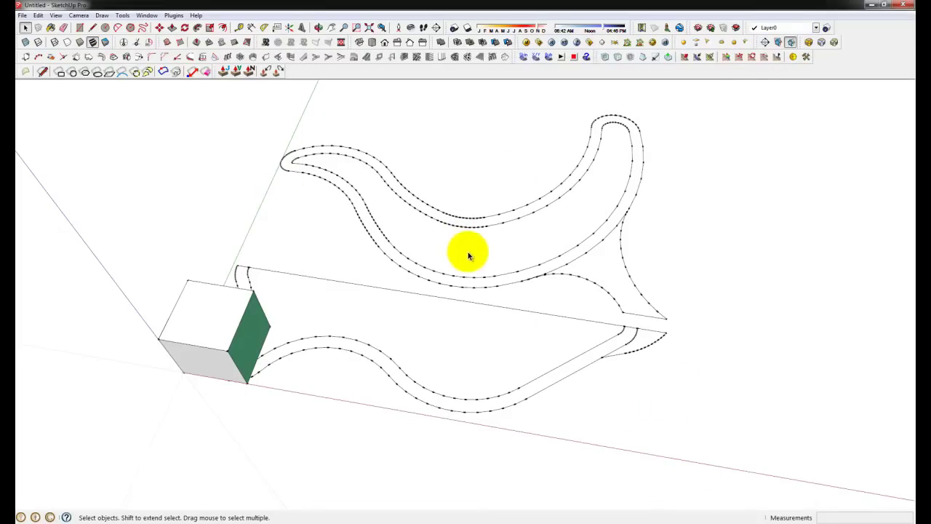
Delete the whole cube at the origin
middle_drag(424, 254, 478, 272)
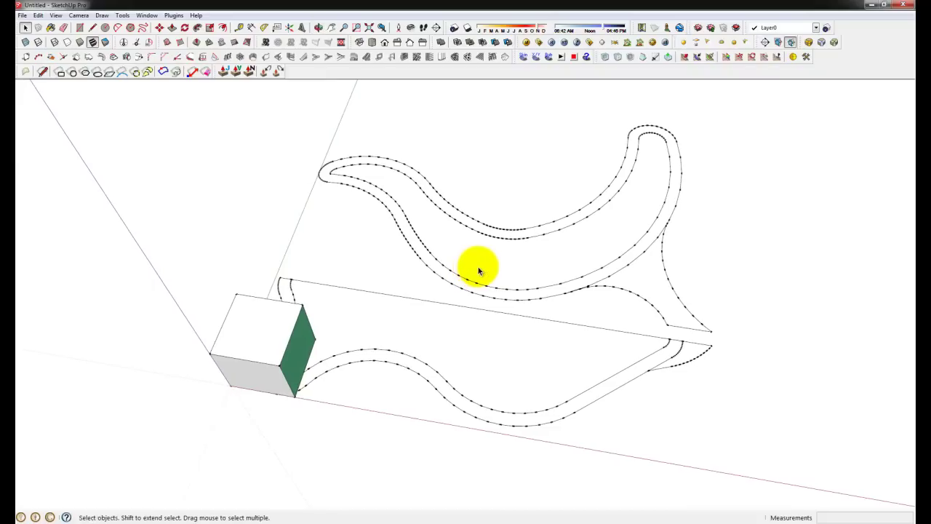
triple_click(251, 331)
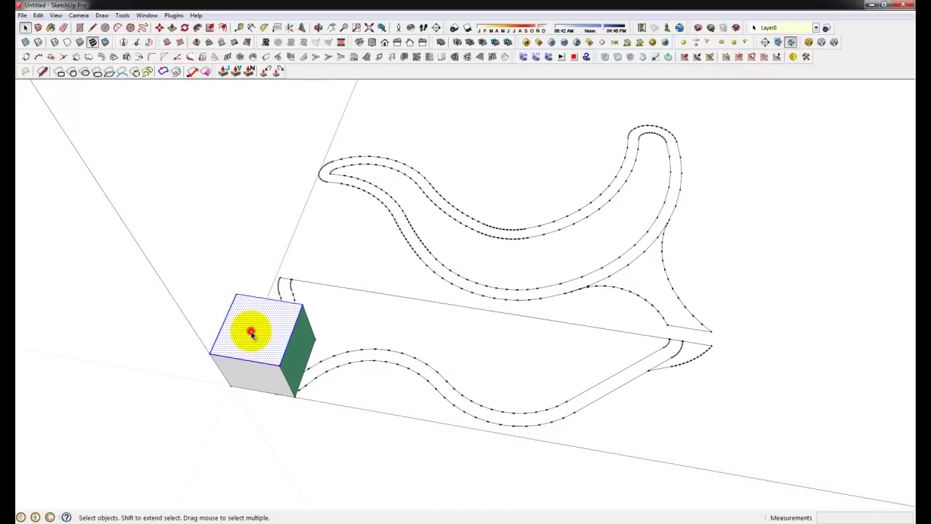
key(Delete)
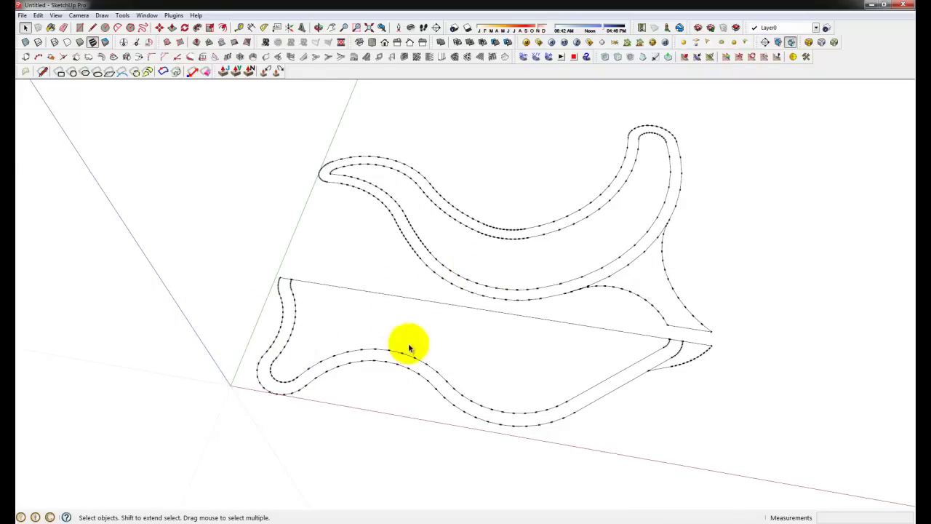
Explode the imported bench drawing component into separate lines and clear the selection
middle_drag(333, 297, 533, 270)
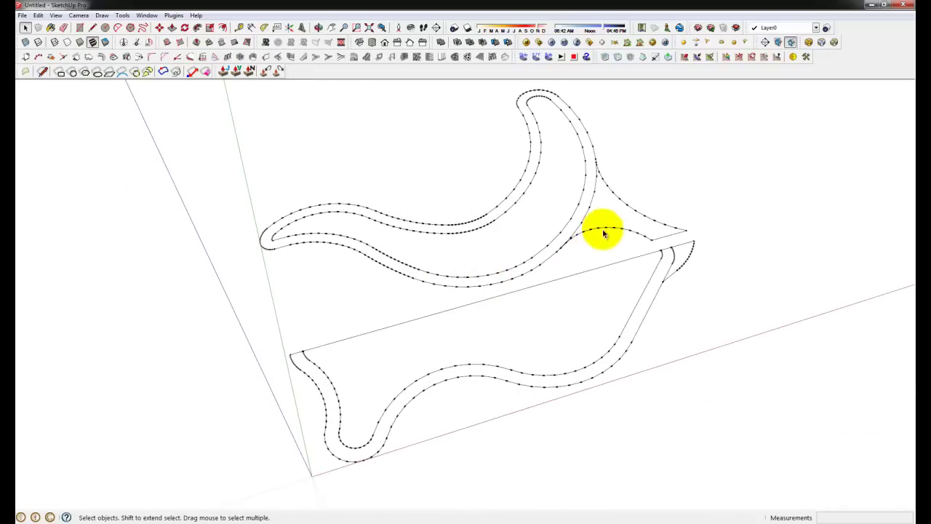
click(684, 246)
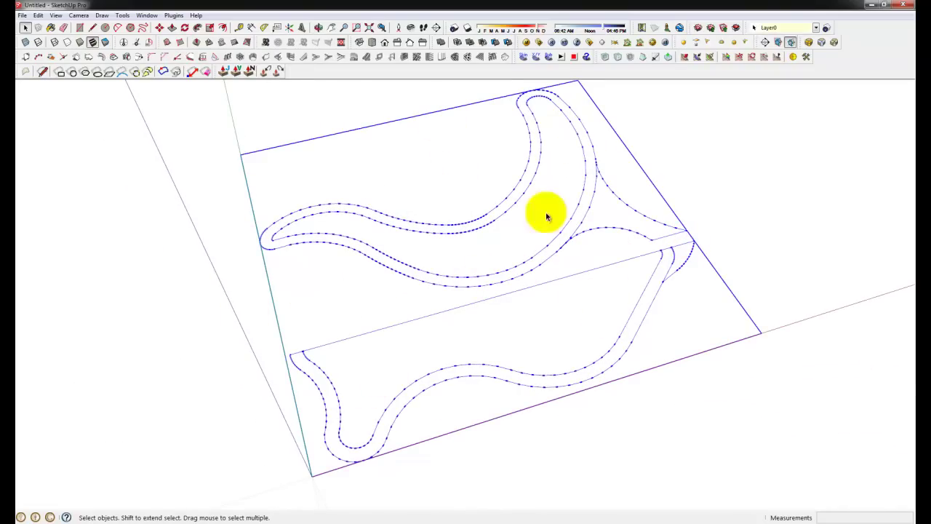
click(753, 212)
click(680, 231)
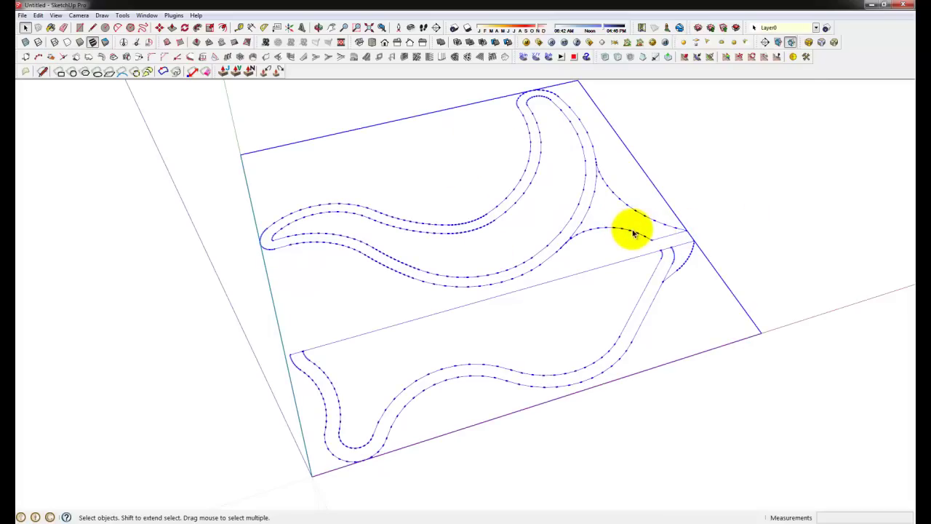
click(631, 230)
click(630, 230)
right_click(635, 228)
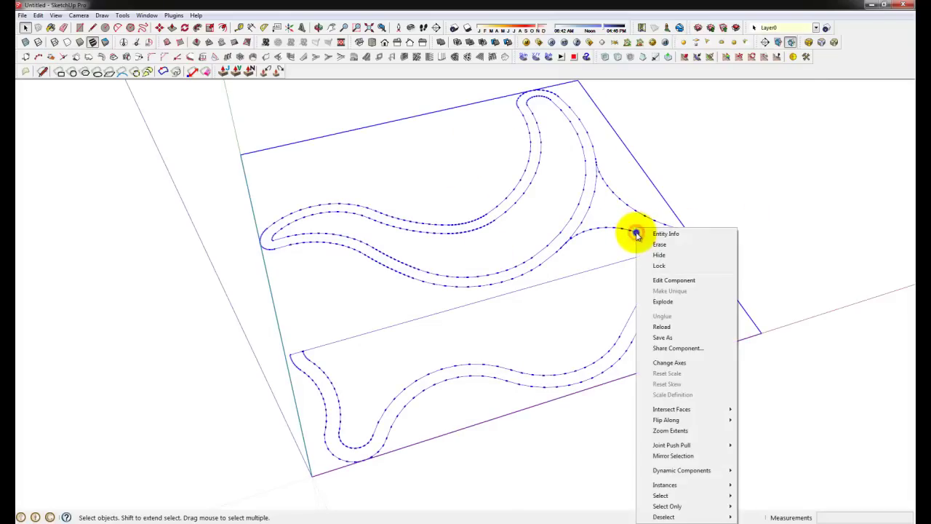
click(671, 301)
click(763, 262)
Select all the bench profile lines and locate the Make Faces 1.4 command
mouse_move(370, 313)
middle_down()
mouse_move(582, 309)
mouse_move(570, 311)
middle_up()
mouse_move(443, 328)
middle_down()
mouse_move(684, 306)
mouse_move(390, 342)
mouse_move(574, 312)
mouse_move(565, 327)
middle_up()
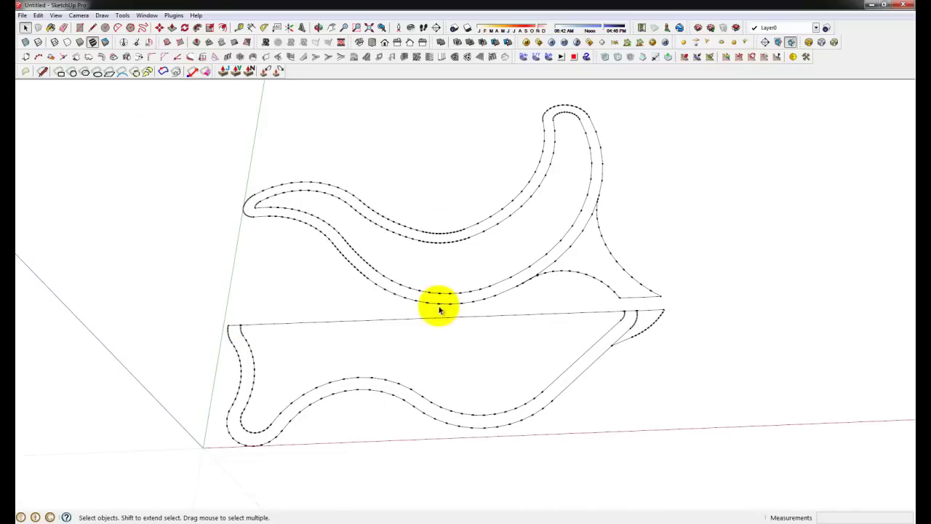
scroll(437, 307, down, 2)
mouse_move(205, 128)
mouse_down()
mouse_move(675, 440)
mouse_move(683, 435)
mouse_up()
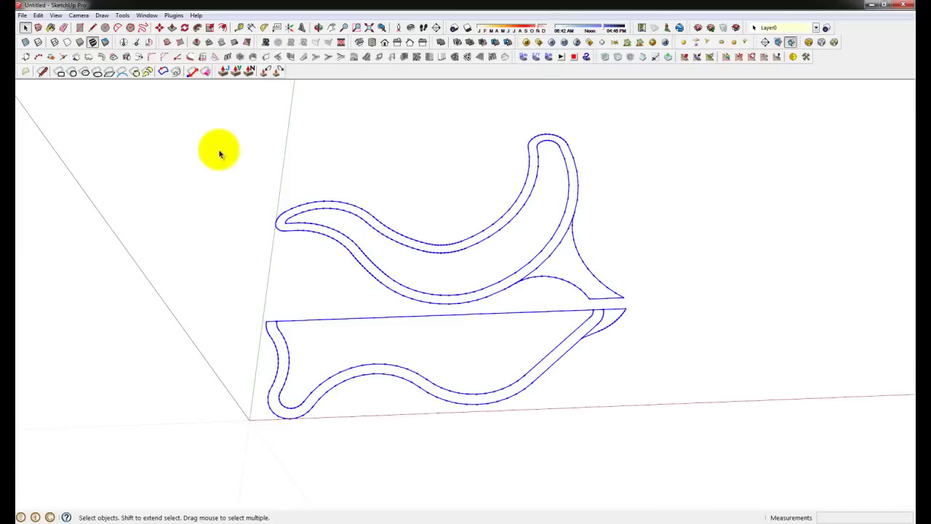
click(123, 16)
click(169, 282)
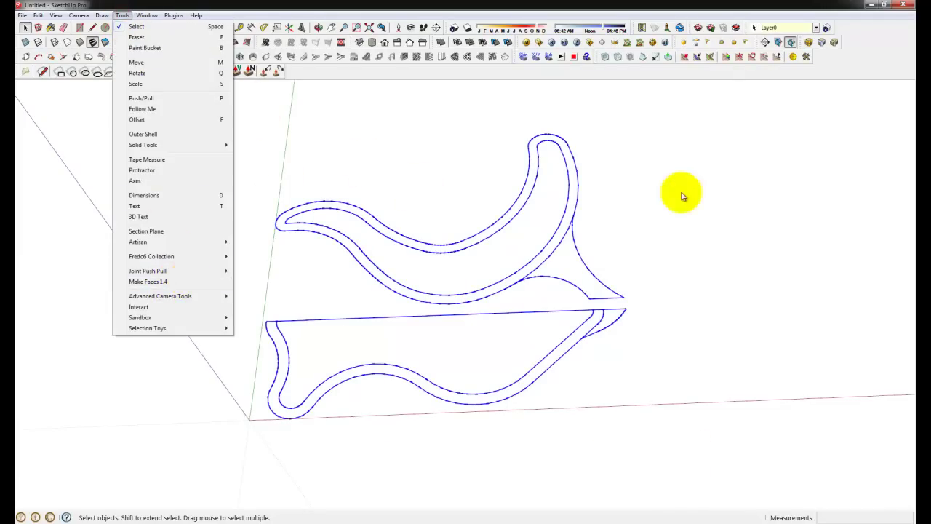
Examine the bench linework up close, checking how the curve endpoints meet the long straight line of the lower profile
mouse_move(599, 182)
middle_down()
mouse_move(491, 229)
mouse_move(525, 296)
middle_up()
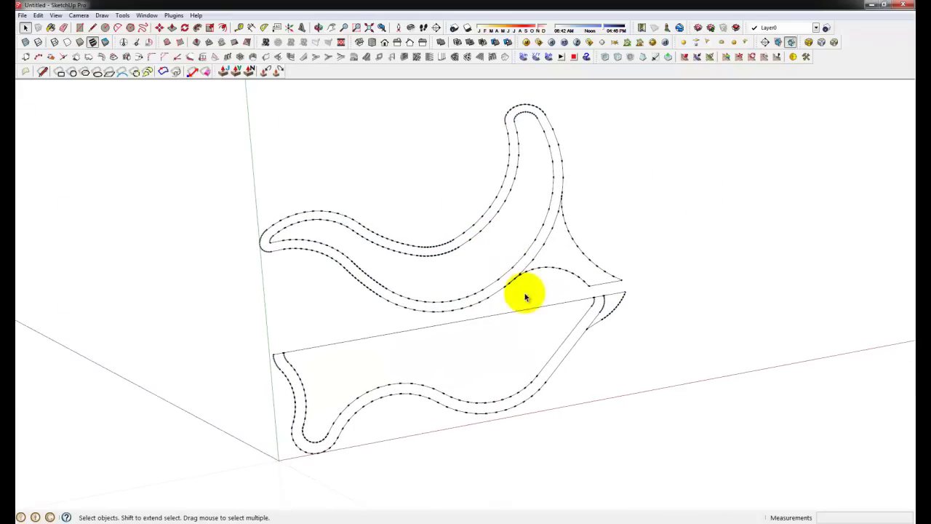
scroll(524, 393, up, 3)
scroll(665, 280, down, 3)
scroll(256, 298, up, 6)
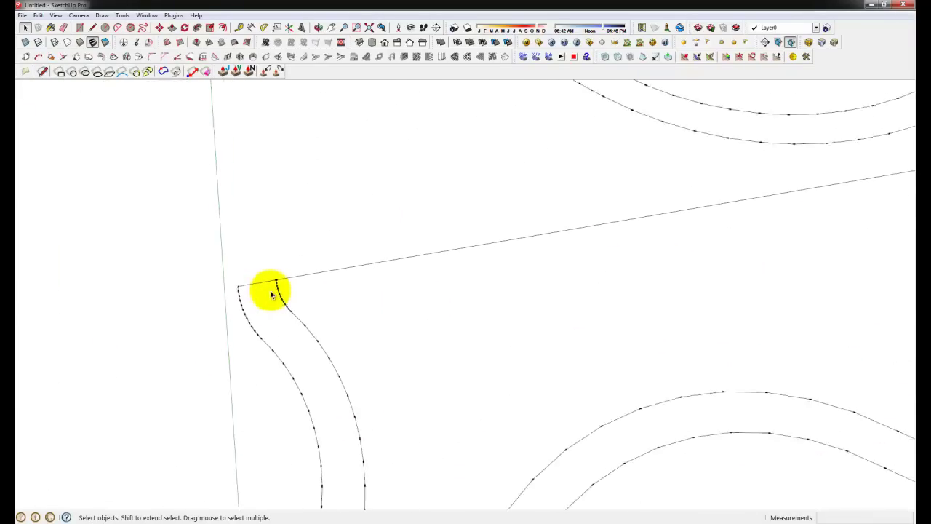
scroll(280, 285, up, 3)
scroll(282, 272, up, 4)
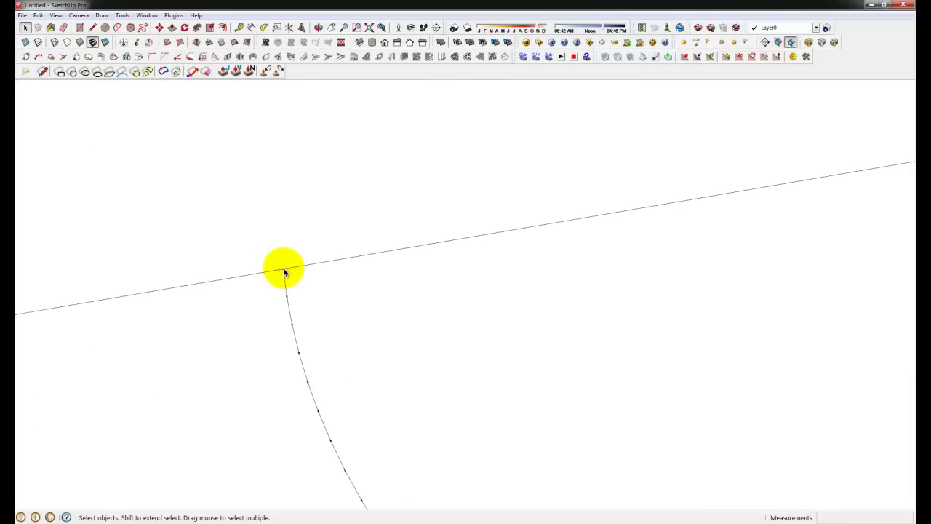
scroll(401, 357, down, 3)
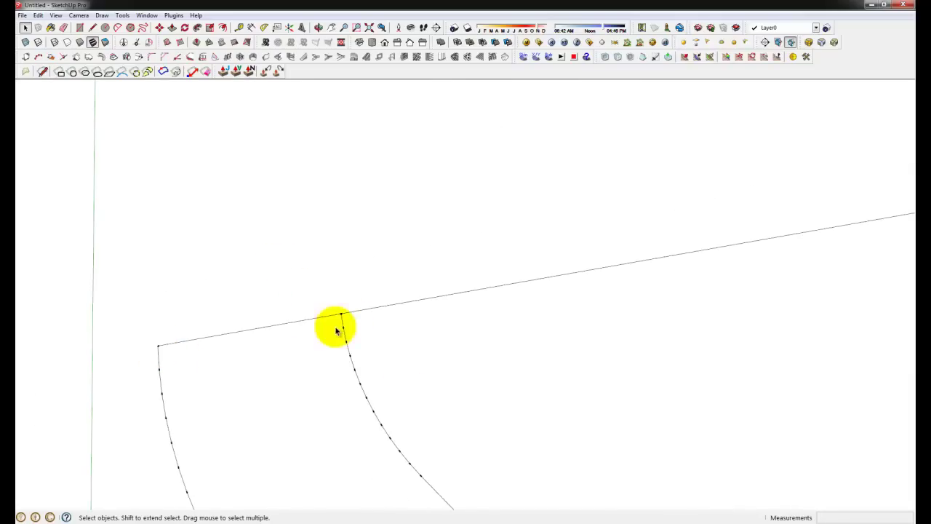
scroll(346, 328, down, 8)
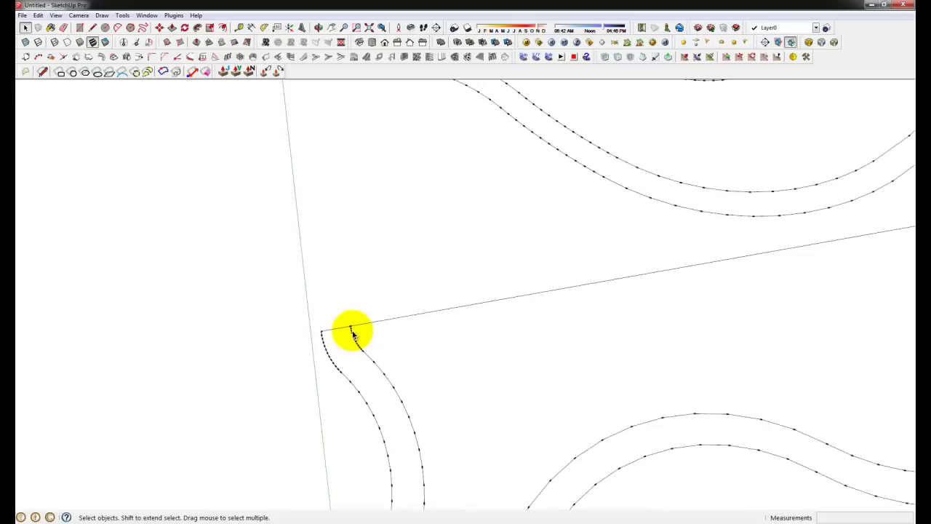
scroll(352, 333, down, 1)
scroll(343, 335, up, 3)
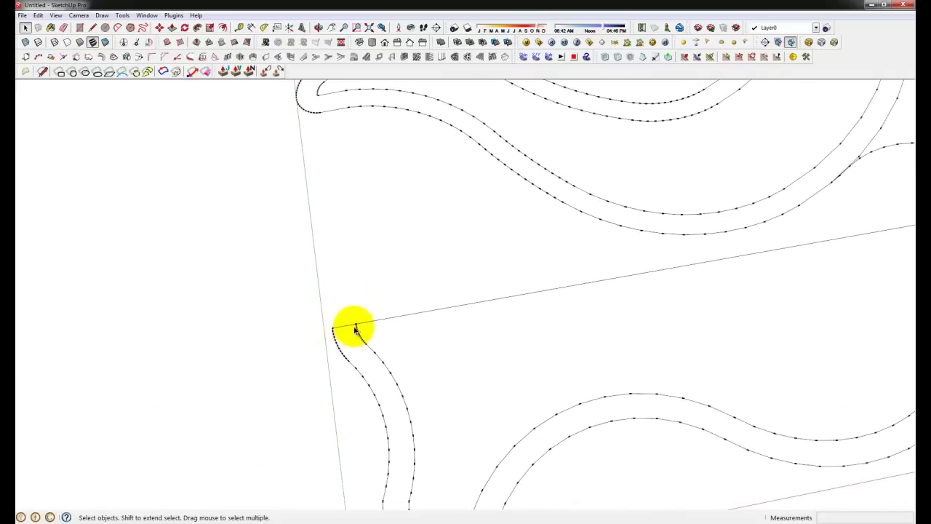
scroll(361, 328, down, 3)
scroll(684, 273, up, 3)
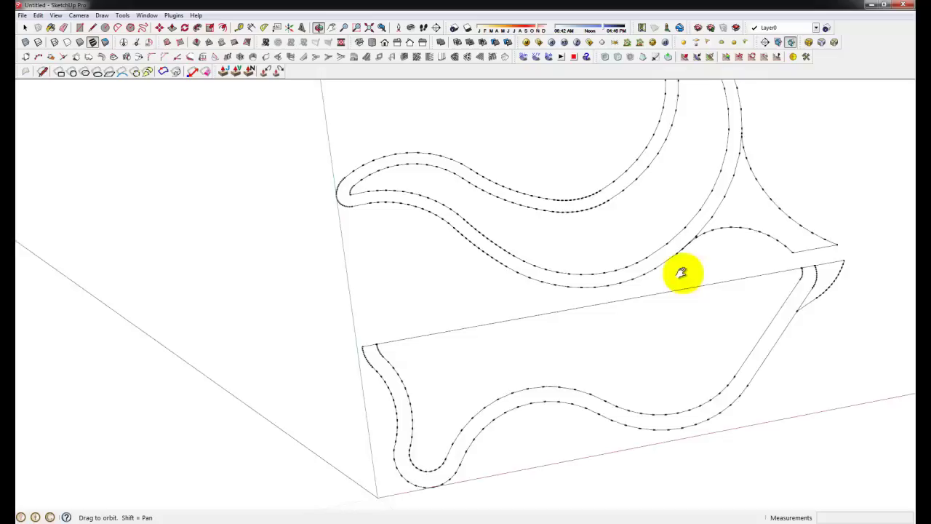
mouse_move(623, 296)
middle_down()
mouse_move(492, 303)
mouse_move(456, 276)
middle_up()
scroll(492, 306, down, 2)
scroll(640, 281, up, 3)
scroll(640, 280, down, 5)
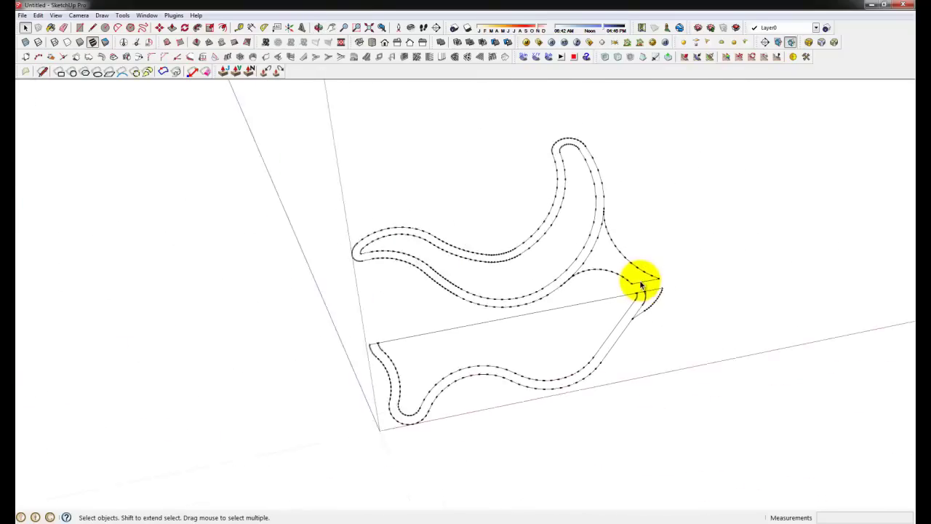
Draw temporary lines across both bench profiles, the narrow support neck and the pointed end of the lower profile to generate faces
key(l)
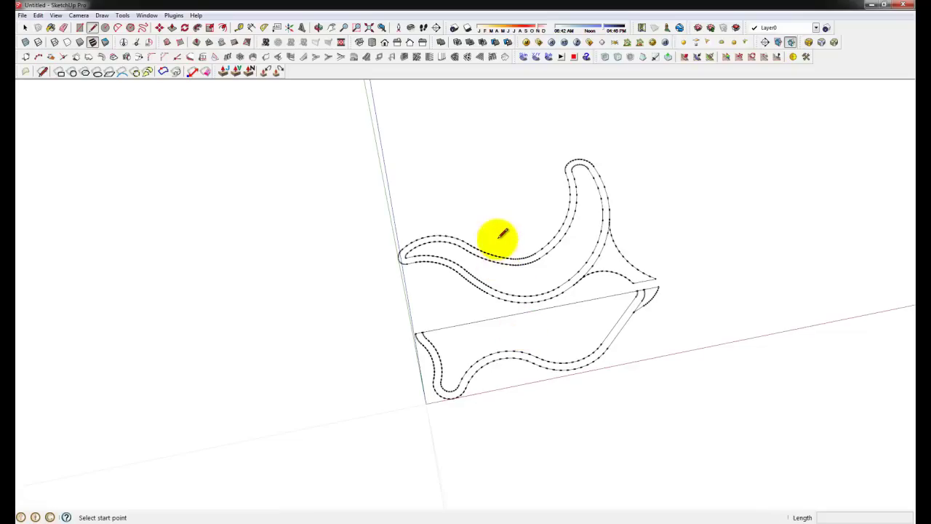
click(630, 397)
key(Escape)
middle_drag(681, 284, 558, 307)
click(436, 320)
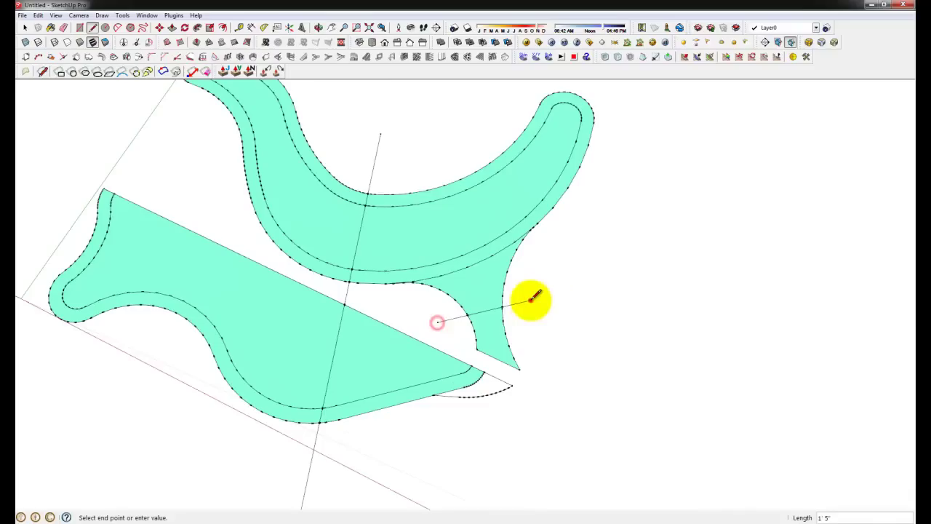
click(530, 299)
click(501, 373)
click(481, 424)
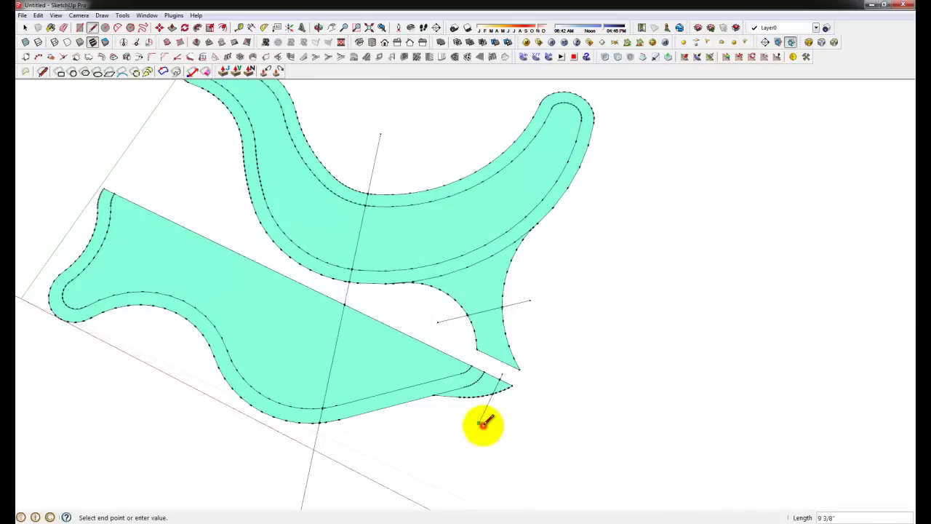
Erase the temporary crossing lines from the upper profile, support neck and lower profile, keeping the faces
key(e)
click(453, 316)
click(521, 296)
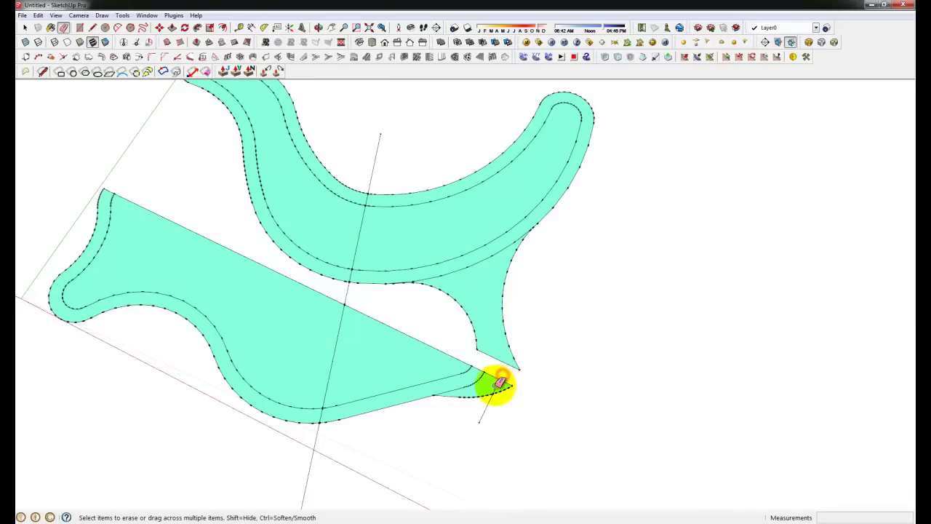
click(500, 383)
mouse_move(293, 466)
mouse_down()
mouse_move(322, 468)
mouse_move(320, 414)
mouse_up()
mouse_move(318, 373)
mouse_down()
mouse_move(353, 368)
mouse_move(342, 293)
mouse_move(369, 201)
mouse_move(415, 186)
mouse_up()
scroll(499, 245, down, 3)
mouse_move(499, 245)
middle_down()
mouse_move(540, 291)
mouse_move(510, 196)
middle_up()
key(space)
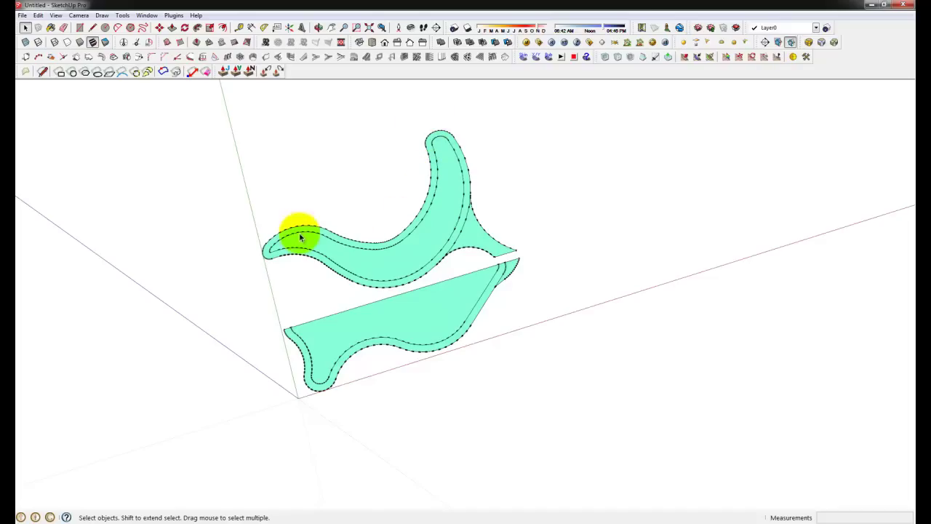
Turn off Endpoints in the edge settings of the current style and close the style settings
click(152, 16)
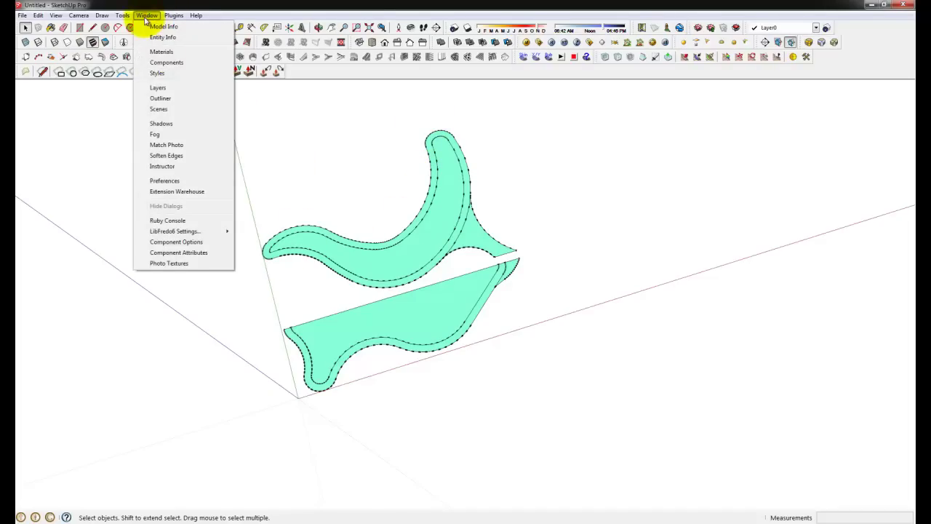
click(174, 73)
click(591, 173)
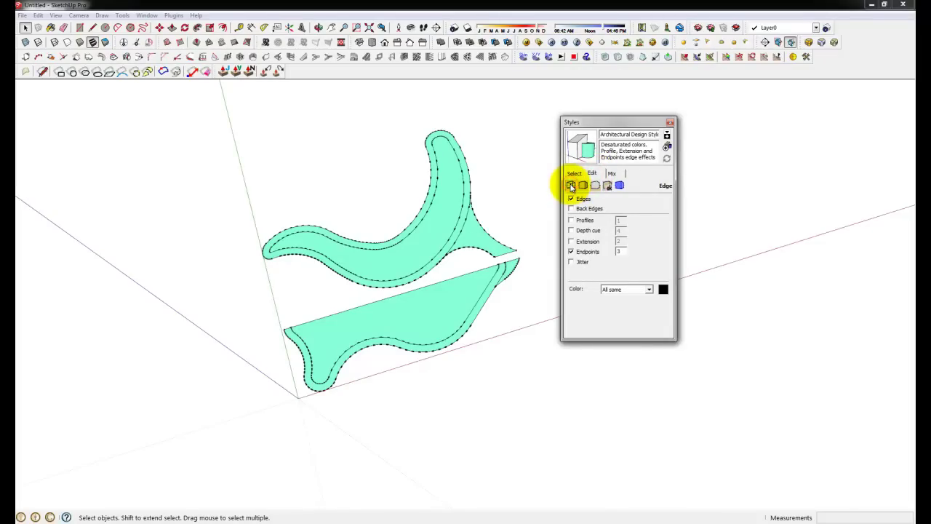
click(571, 253)
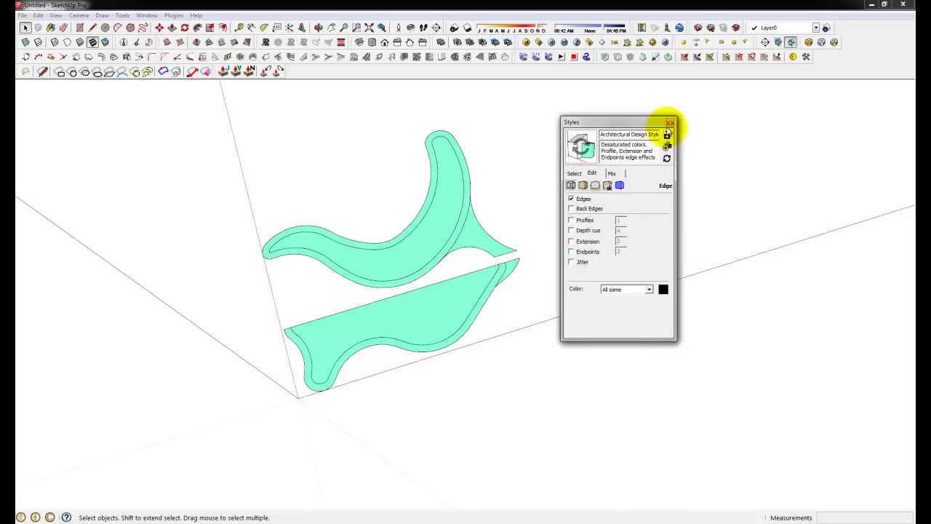
click(669, 124)
click(565, 230)
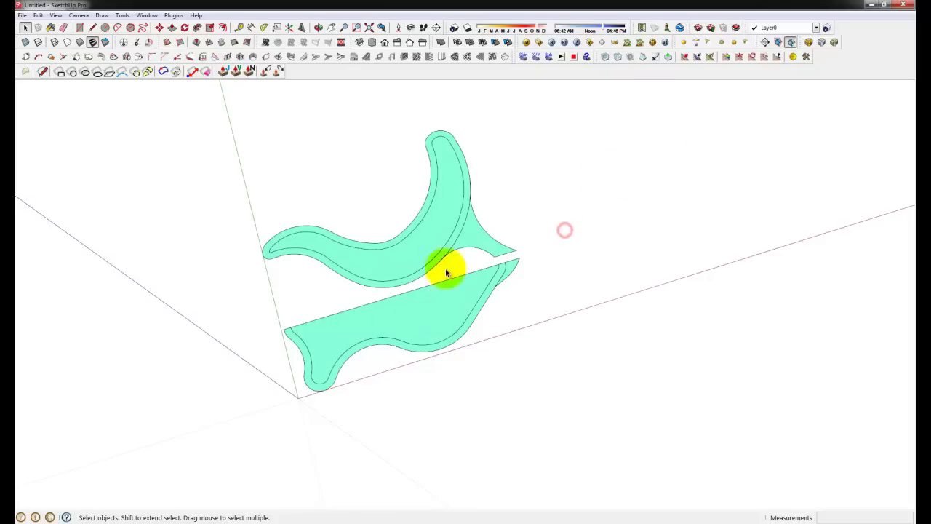
Select all connected faces and edges of the upper bench profile and make them a group
middle_drag(461, 172, 349, 296)
middle_drag(373, 352, 435, 300)
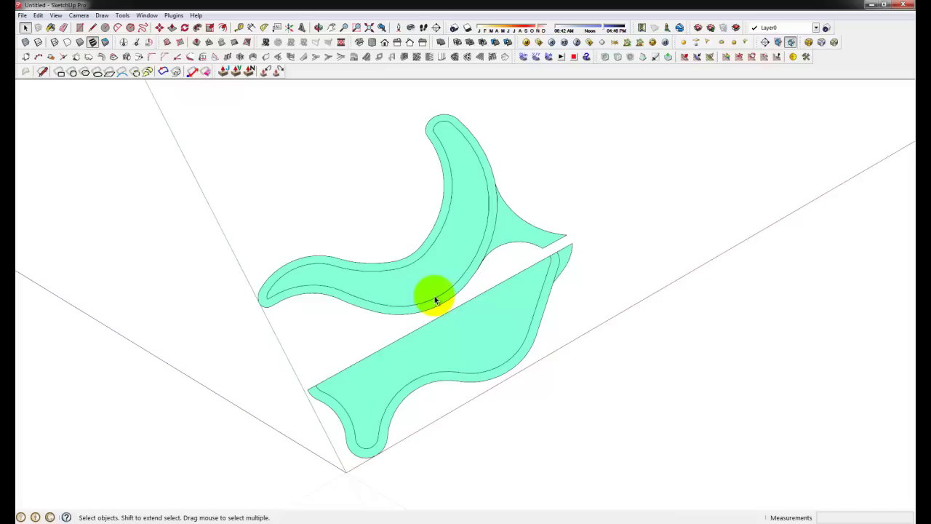
click(439, 273)
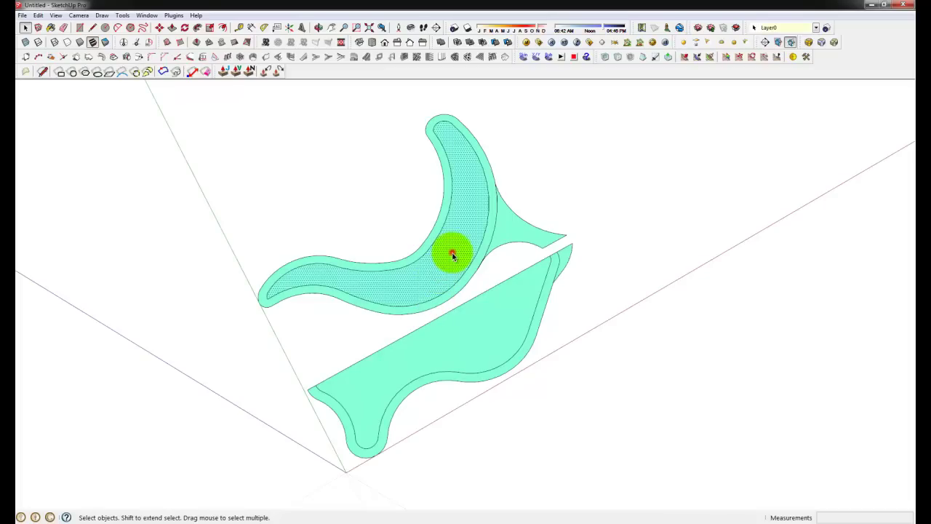
triple_click(452, 254)
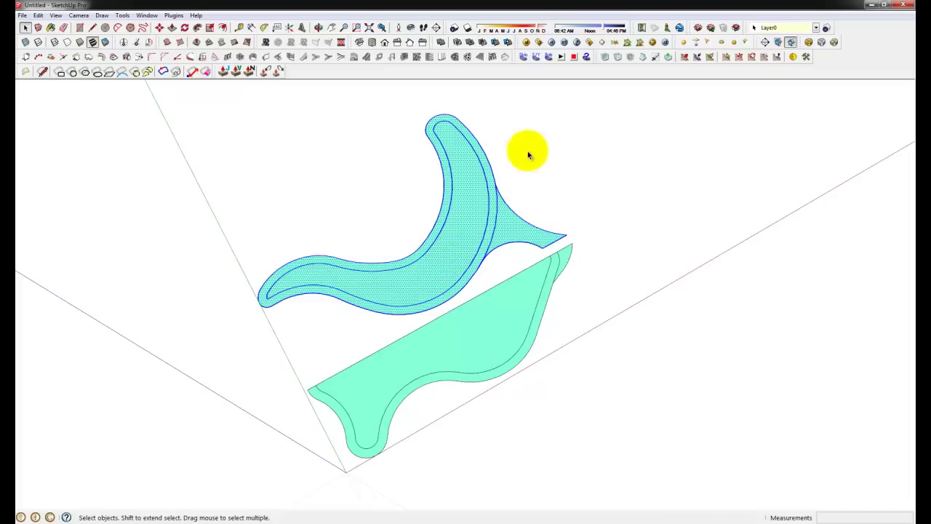
right_click(460, 206)
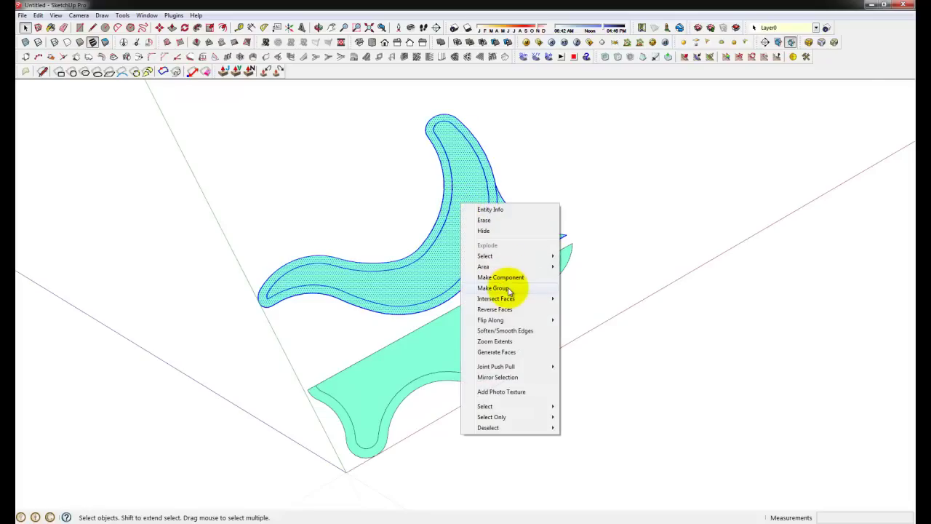
click(509, 289)
Make a group from all the faces and edges of the lower bench profile and clear the selection
double_click(515, 298)
right_click(515, 298)
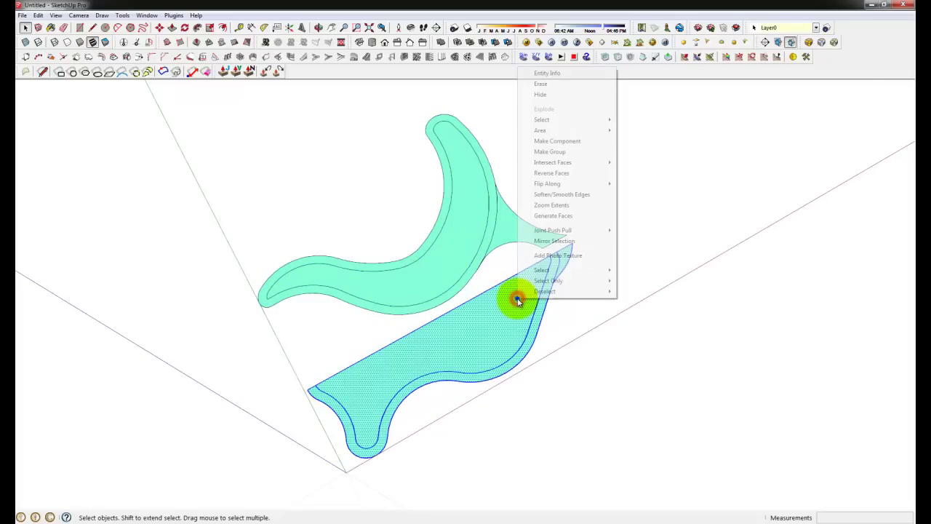
click(573, 152)
click(655, 314)
middle_drag(353, 307, 486, 305)
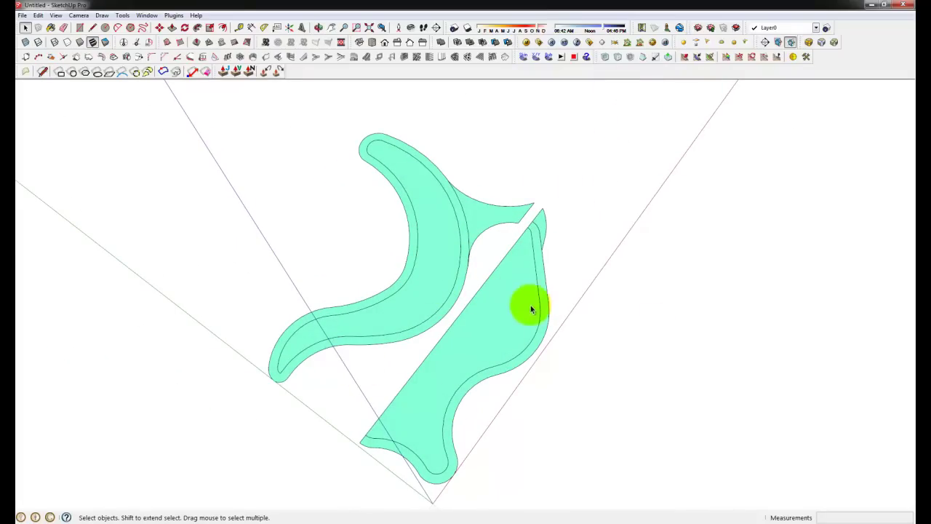
Move the upper profile group from the pointed tip of its support onto the matching end corner of the lower profile
click(429, 223)
middle_drag(545, 219, 397, 239)
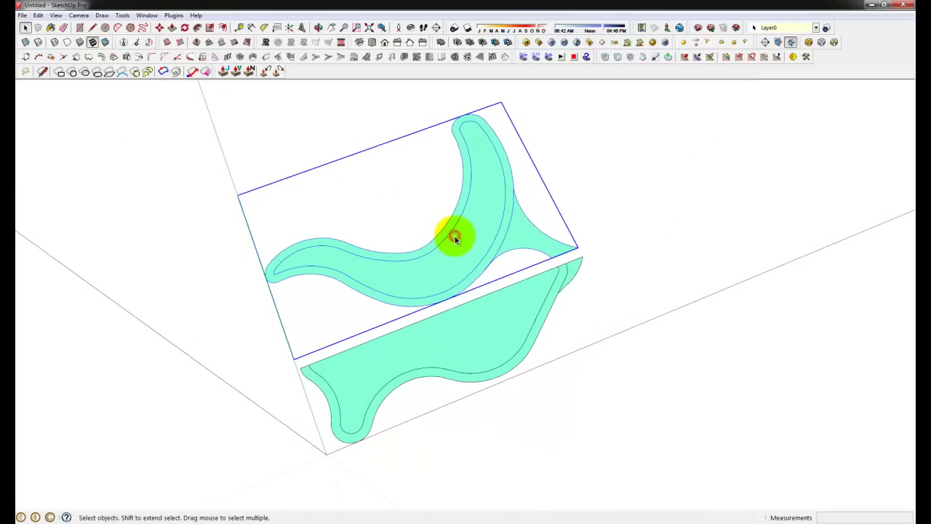
click(161, 29)
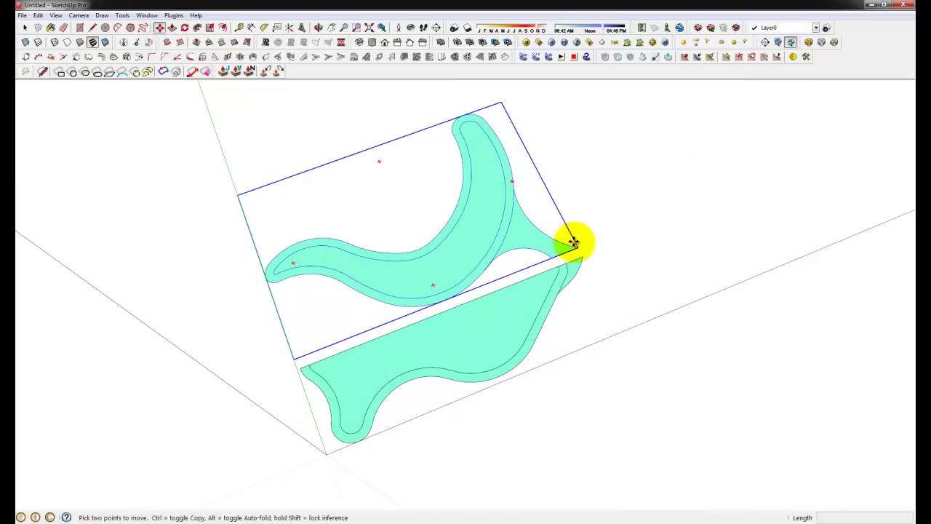
scroll(573, 242, up, 5)
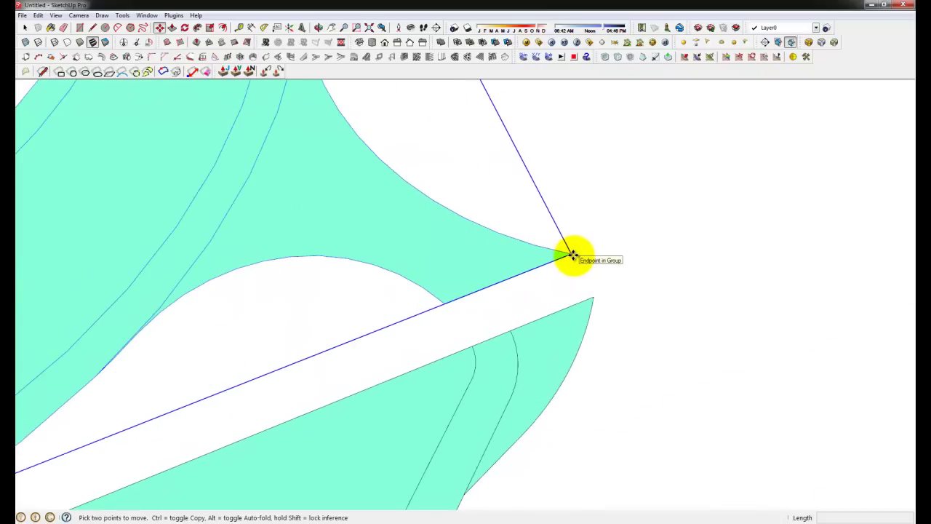
click(574, 254)
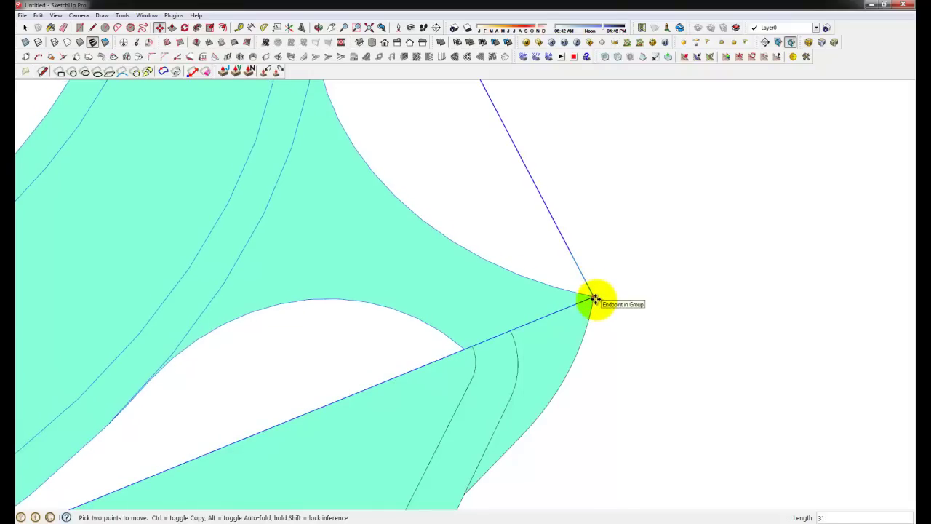
click(595, 299)
scroll(632, 285, down, 4)
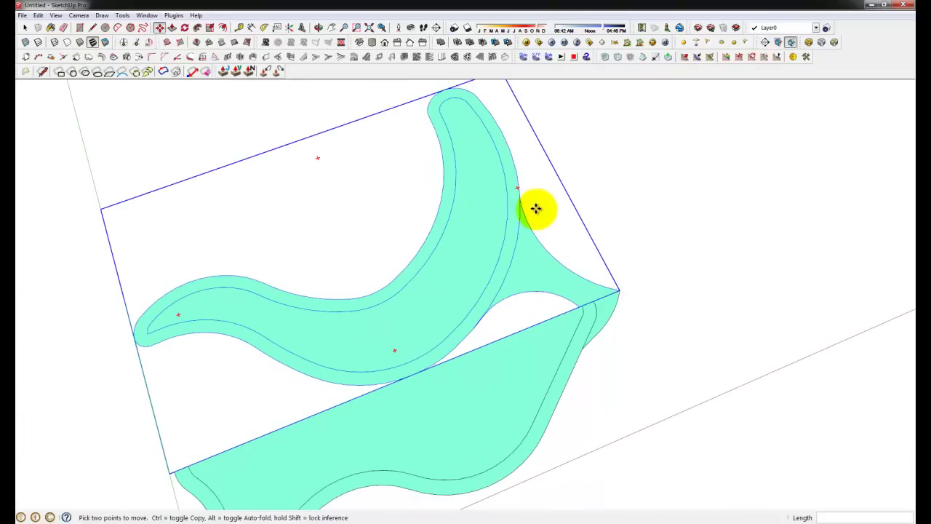
Rotate the upper profile group 90° upright about the lower profile's long straight edge, using the shared corner as origin
key(q)
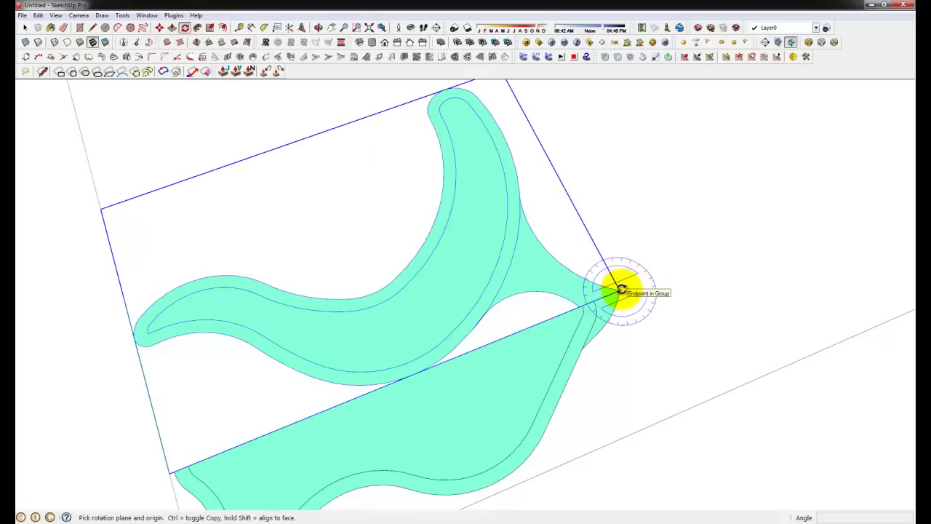
middle_drag(546, 301, 463, 316)
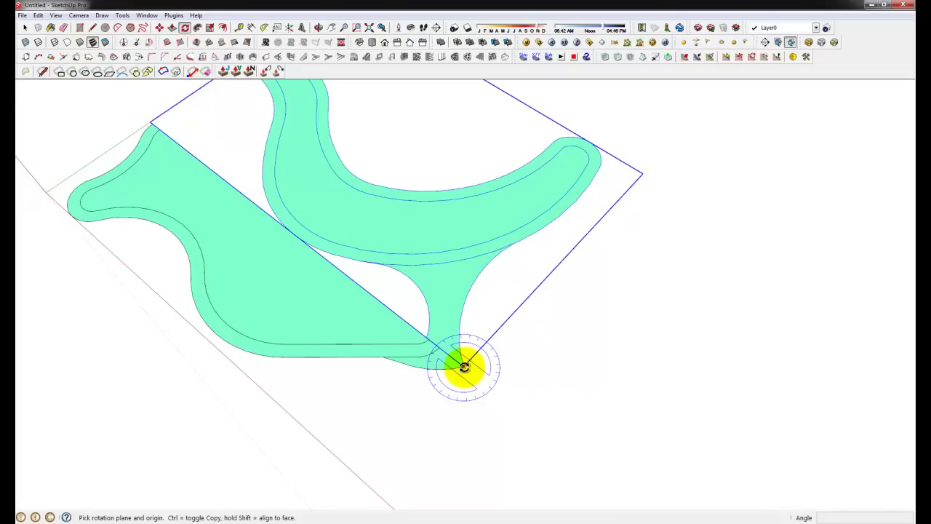
click(464, 366)
drag(359, 420, 557, 439)
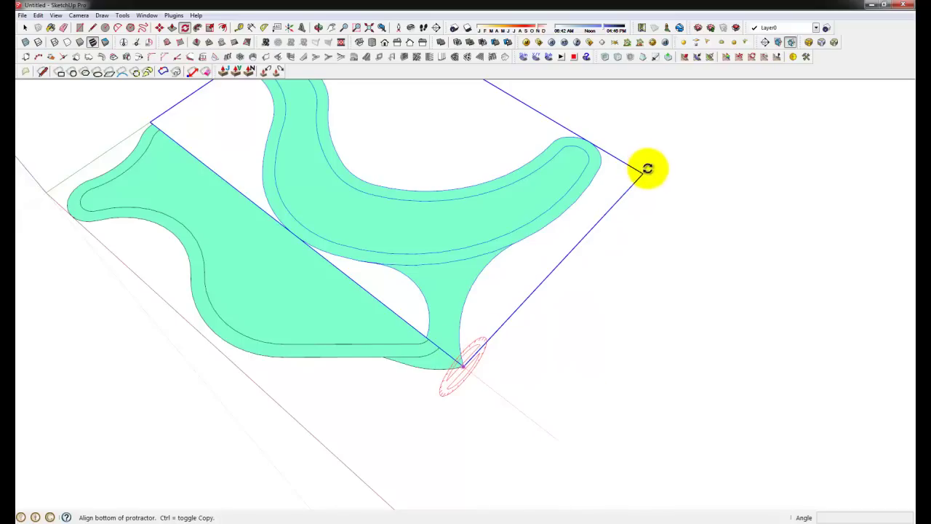
scroll(349, 349, down, 5)
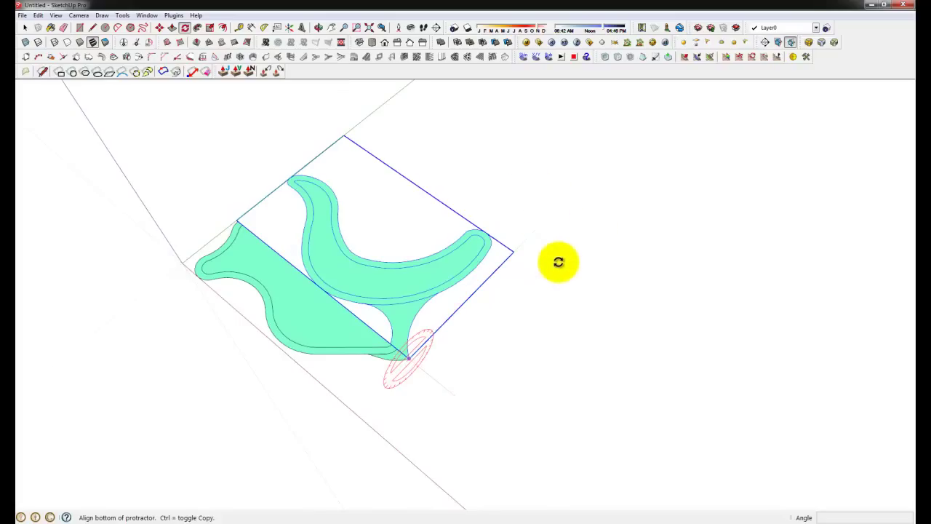
click(549, 211)
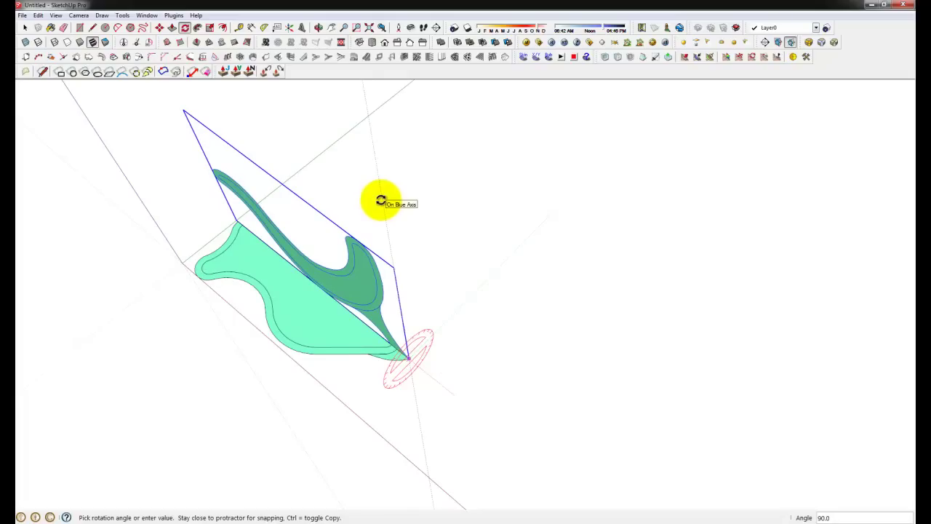
click(381, 201)
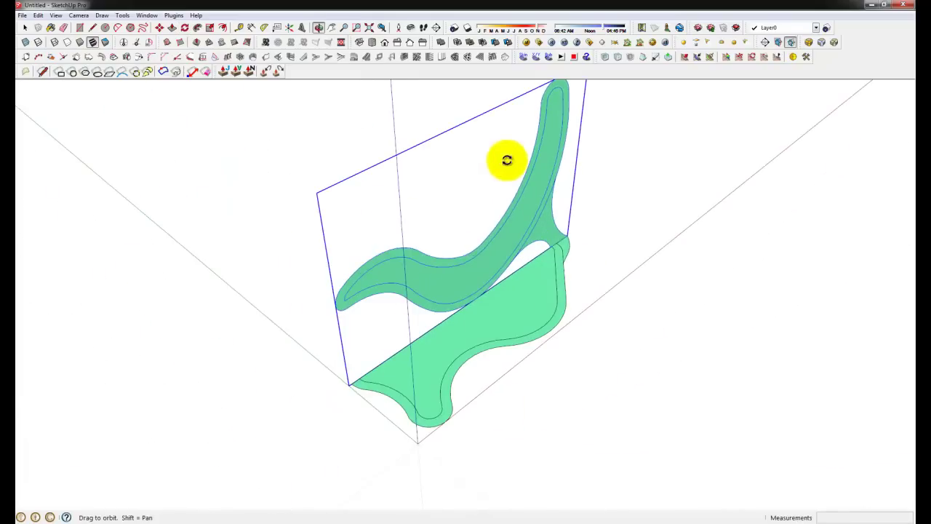
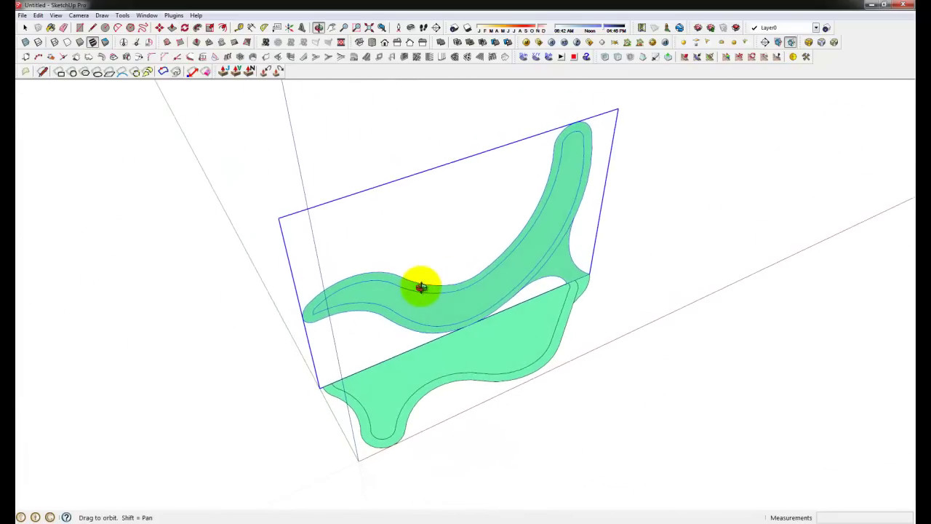
key(q)
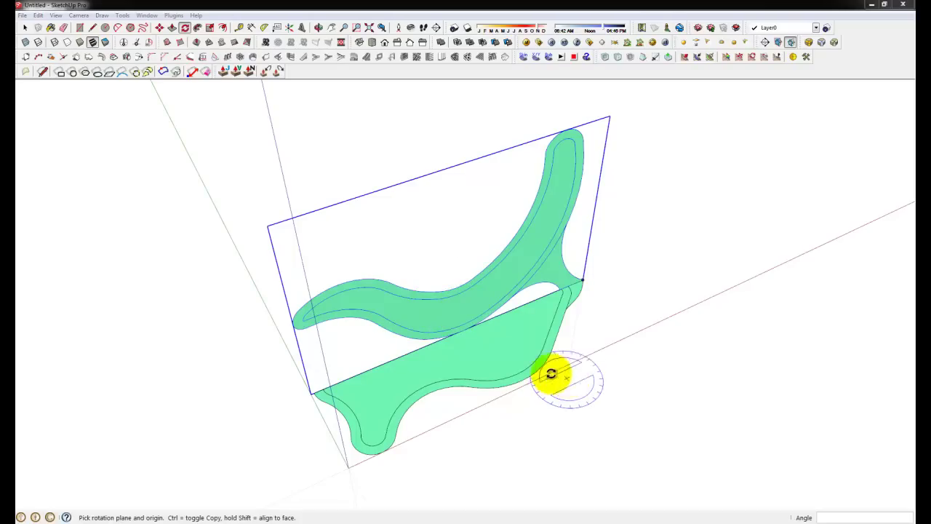
middle_drag(478, 364, 448, 357)
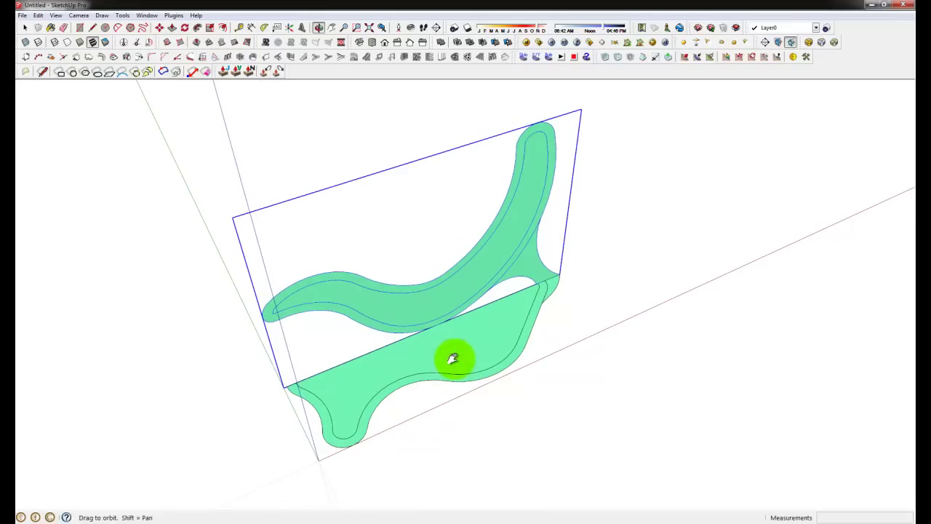
key(space)
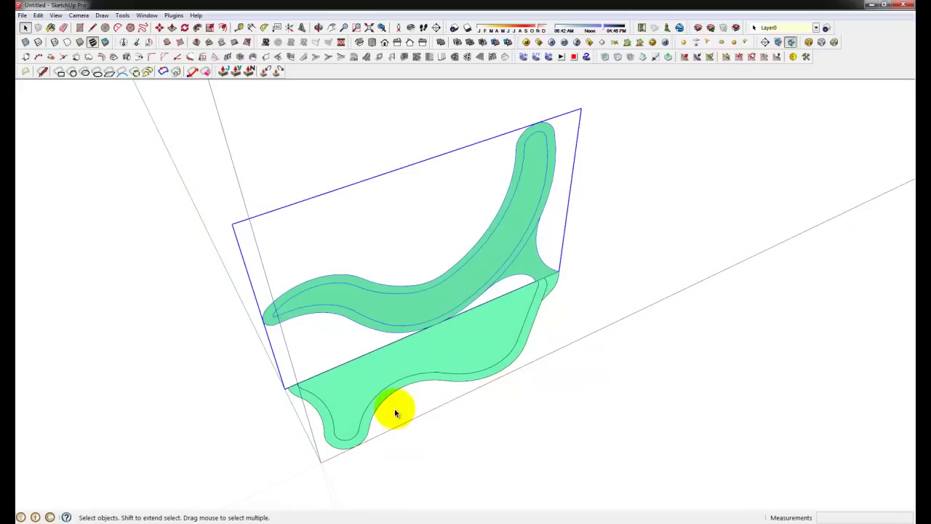
Inside the upper profile group, select the small curved support face with its bounding edges and make it a nested group
double_click(452, 293)
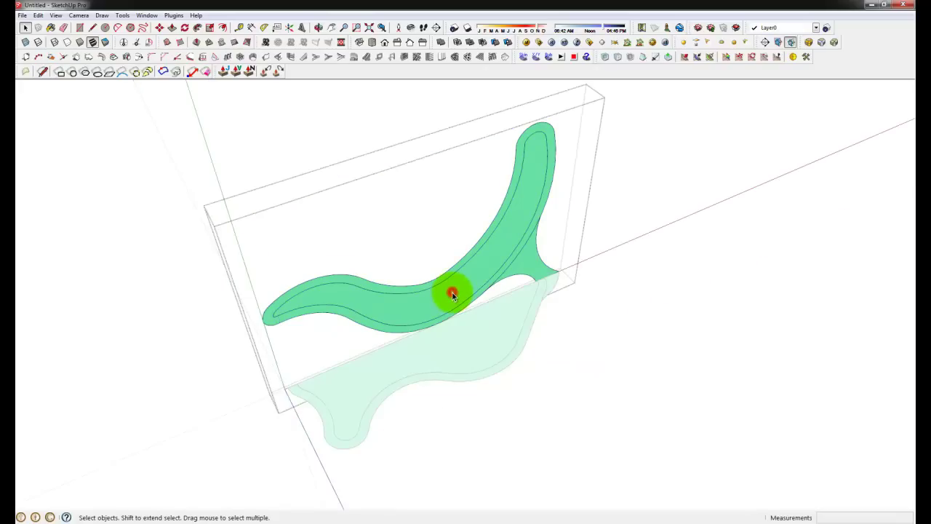
scroll(541, 263, up, 2)
click(544, 191)
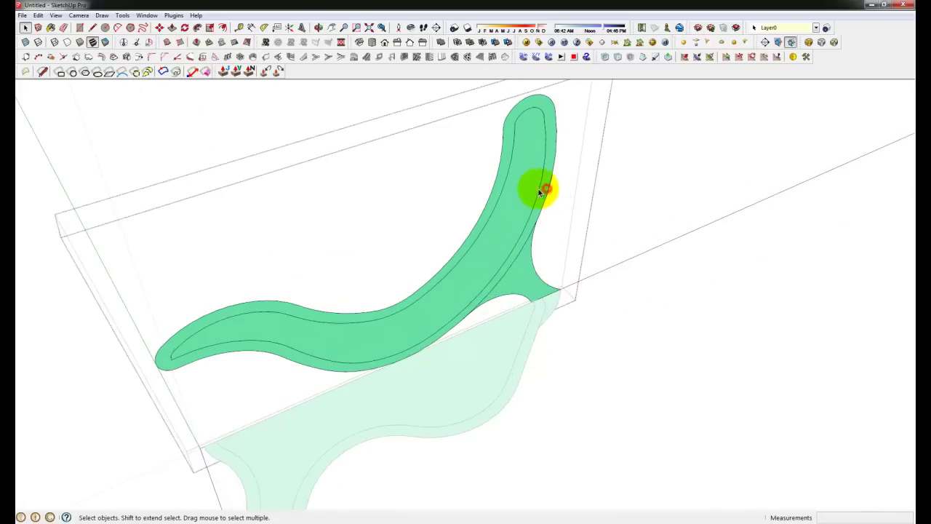
click(527, 195)
click(551, 175)
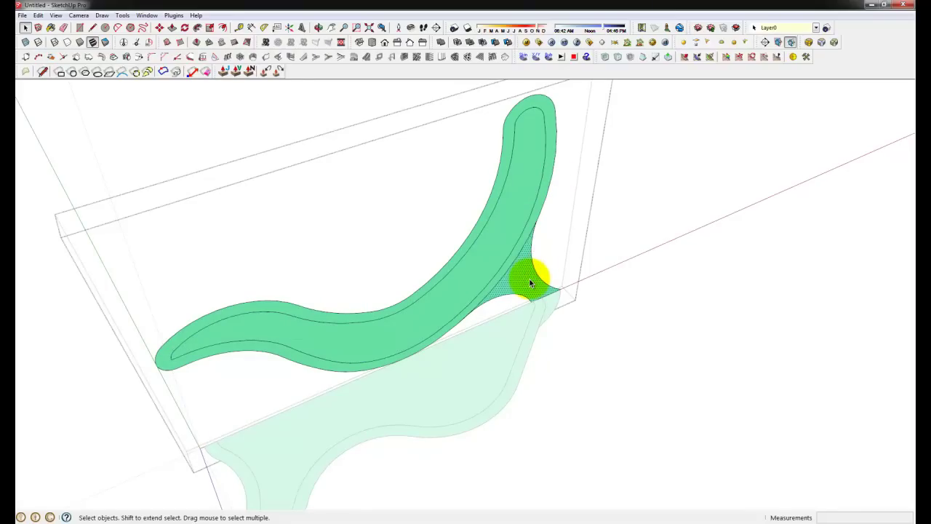
double_click(528, 281)
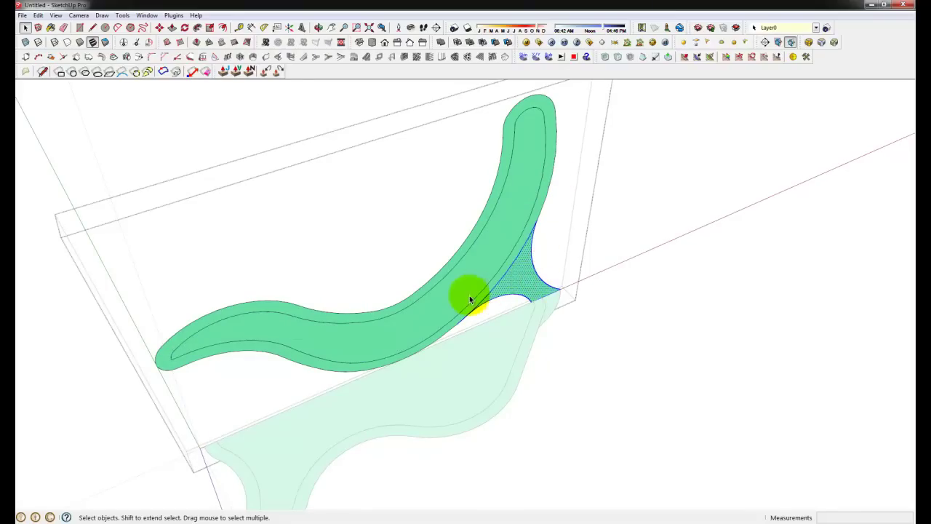
right_click(513, 279)
click(550, 363)
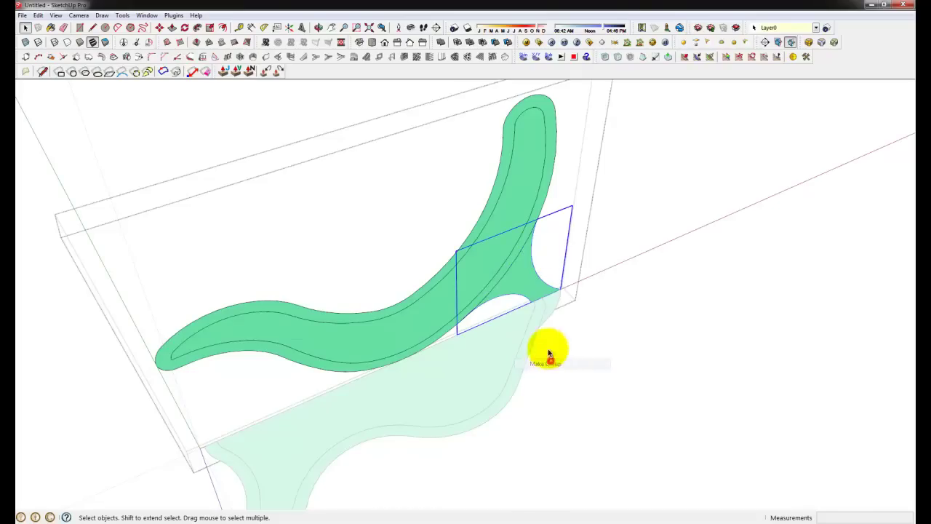
Inside the upper profile group, make separate nested groups of the inner seat face and the surrounding rim band
scroll(557, 126, up, 5)
double_click(546, 146)
click(546, 146)
double_click(518, 179)
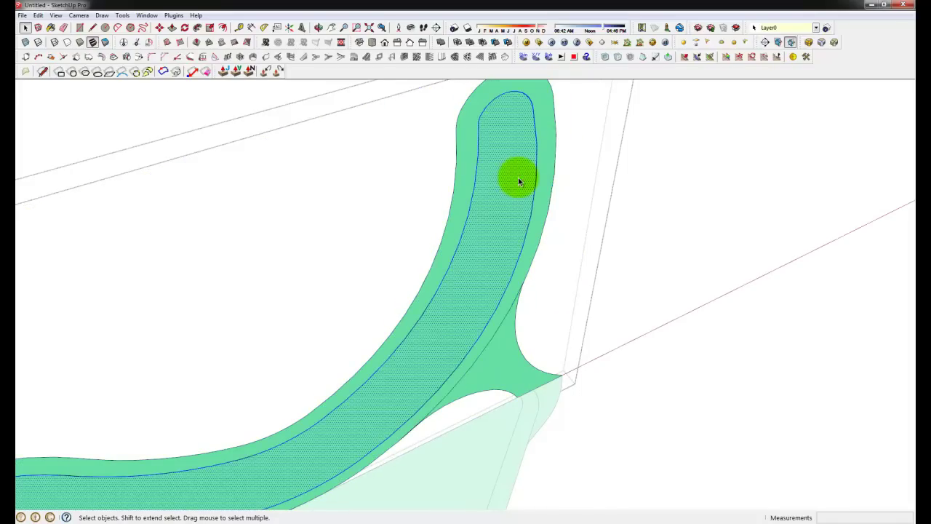
right_click(518, 181)
click(552, 260)
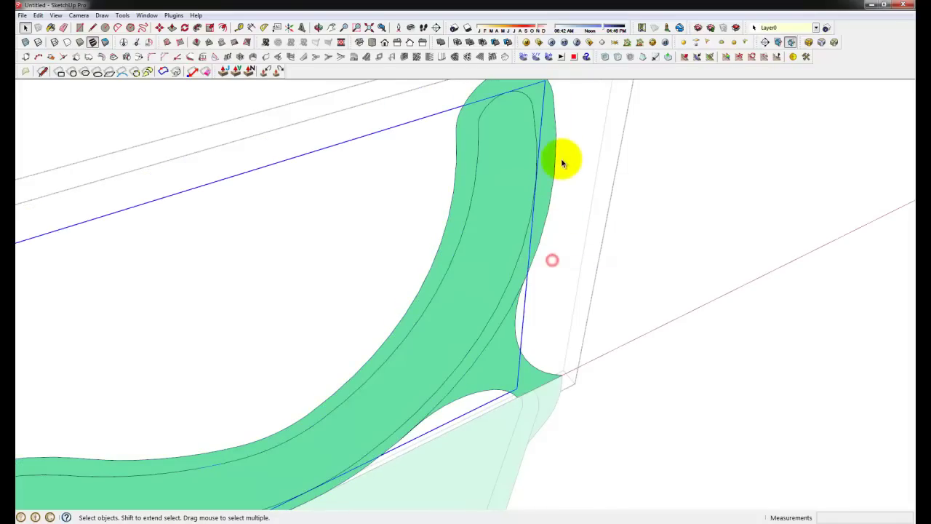
click(539, 196)
middle_drag(514, 201, 549, 213)
middle_drag(542, 326, 515, 385)
click(700, 345)
Inside the lower profile group, make a nested group of the small curved end face and its edges
click(524, 383)
scroll(567, 352, up, 5)
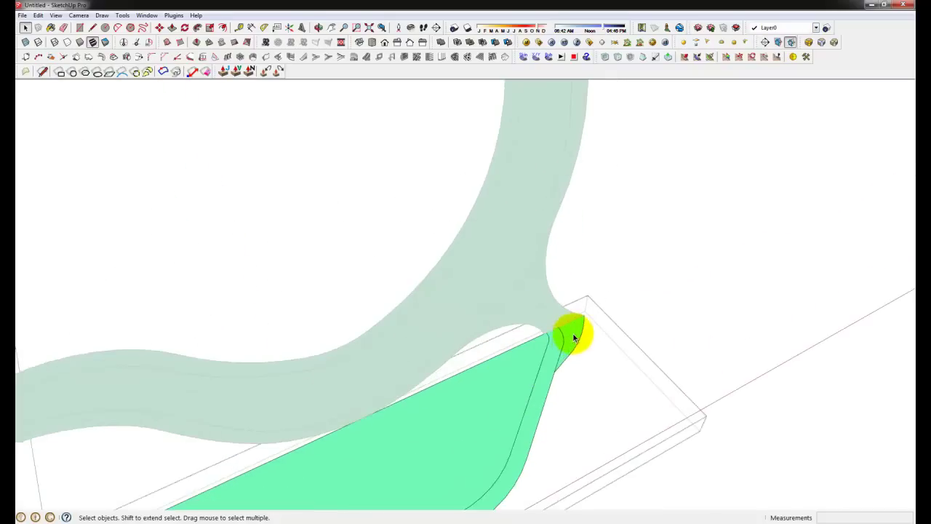
click(575, 328)
right_click(575, 331)
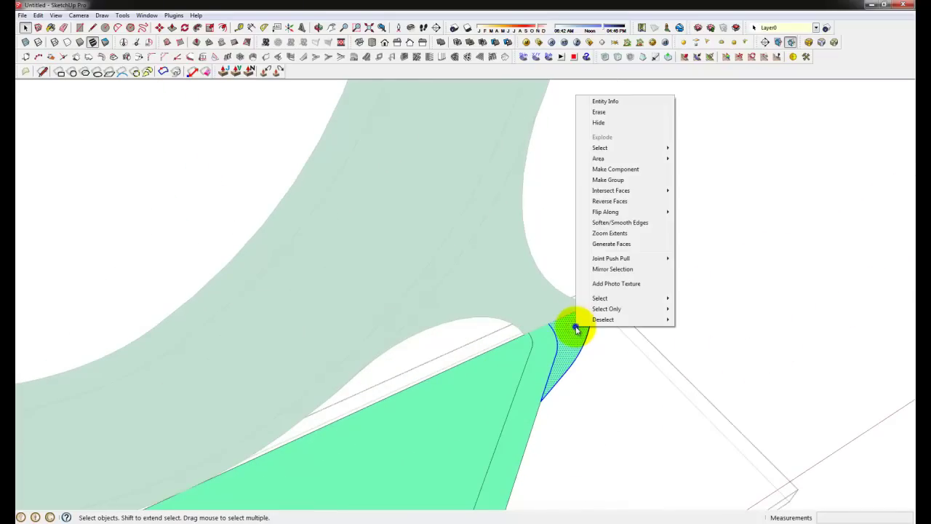
click(608, 179)
Make separate nested groups of the lower profile's rim band and its large inner face, and leave the group
click(538, 368)
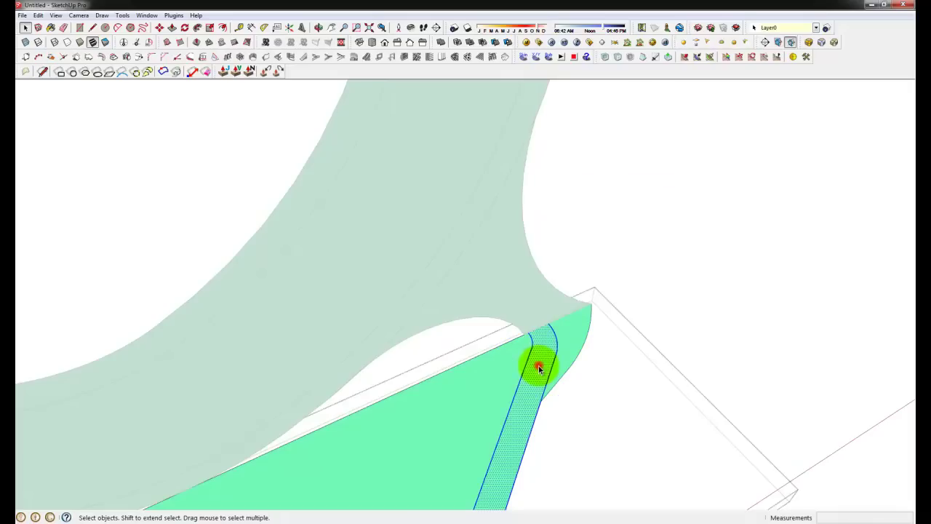
right_click(538, 368)
click(582, 219)
click(481, 391)
right_click(480, 391)
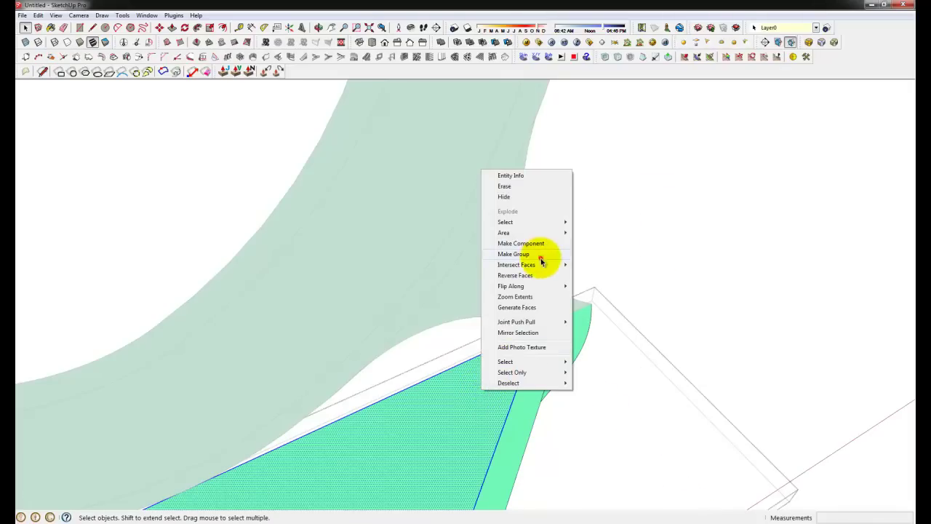
click(540, 256)
click(728, 248)
Select both profile groups together and copy them 5' along the green axis
scroll(705, 256, down, 5)
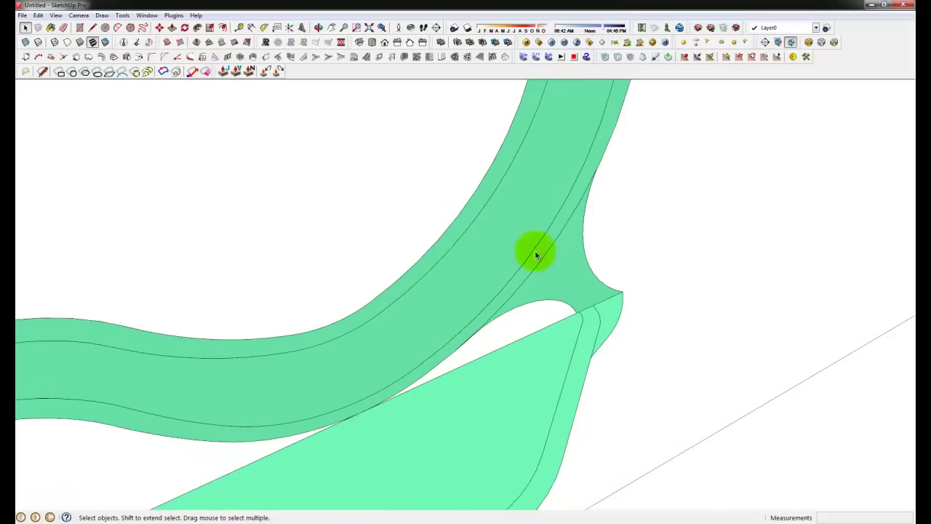
scroll(669, 291, down, 4)
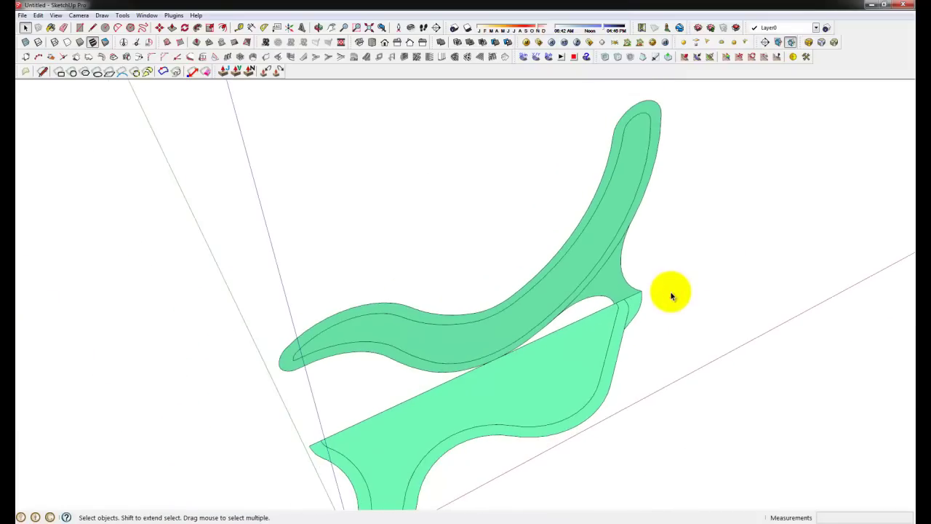
scroll(669, 251, down, 3)
scroll(654, 258, down, 2)
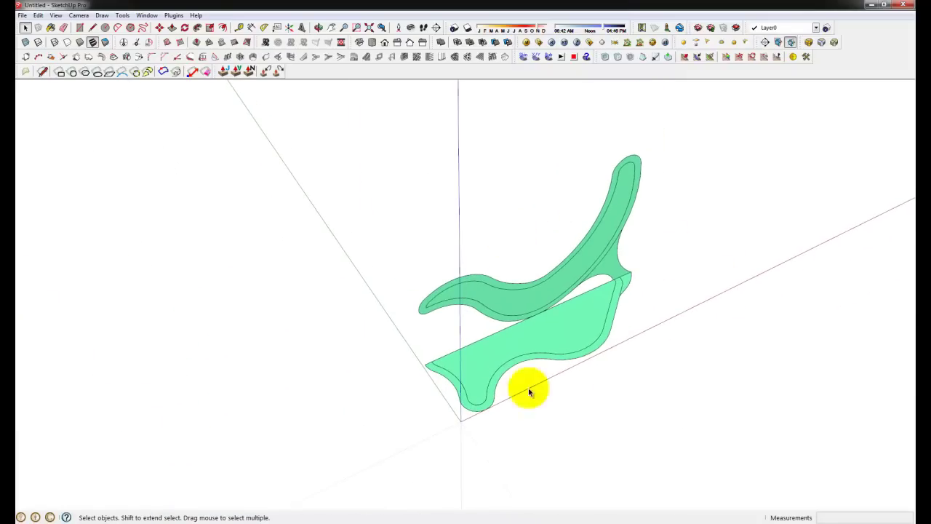
middle_drag(425, 225, 478, 222)
drag(342, 116, 657, 432)
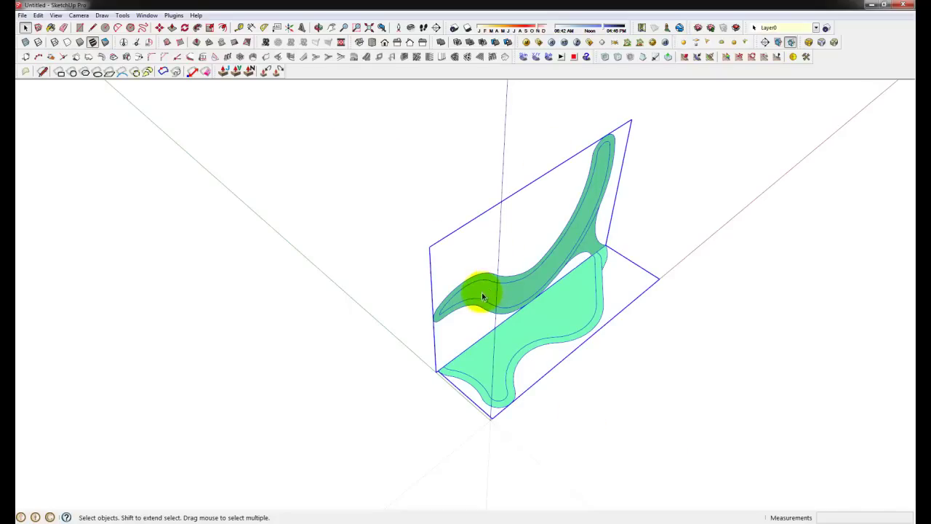
key(m)
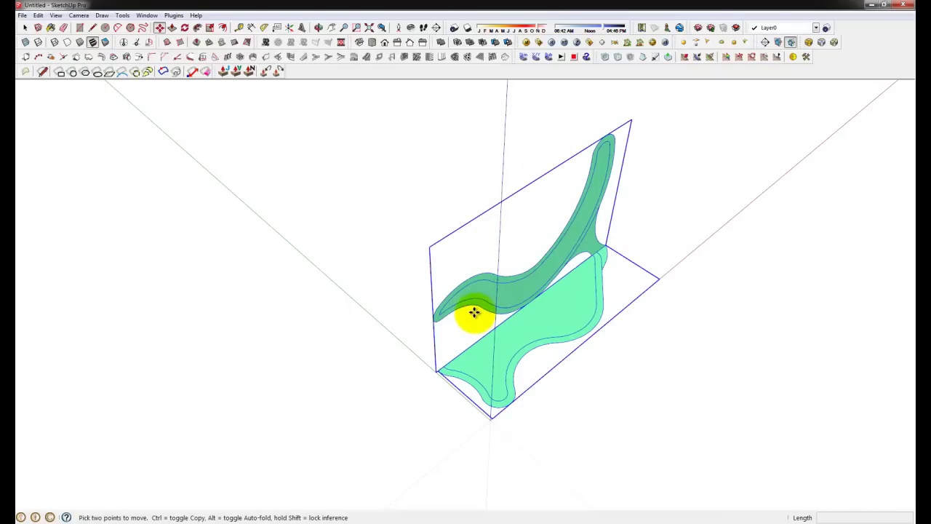
click(438, 407)
key(ctrl)
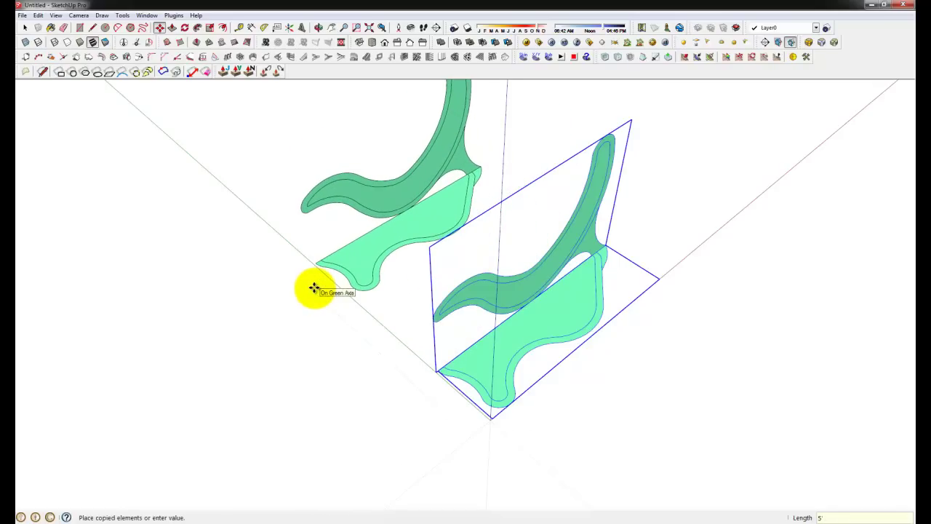
click(315, 288)
middle_drag(301, 272, 607, 260)
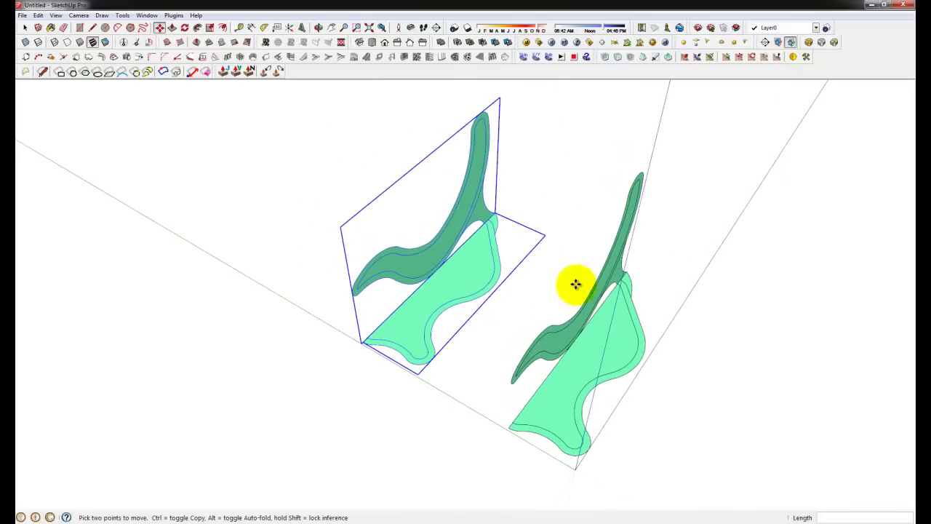
middle_drag(476, 201, 503, 212)
key(space)
Push/pull the inner seat face of the copied upper profile 3' toward the original profiles
scroll(523, 176, up, 3)
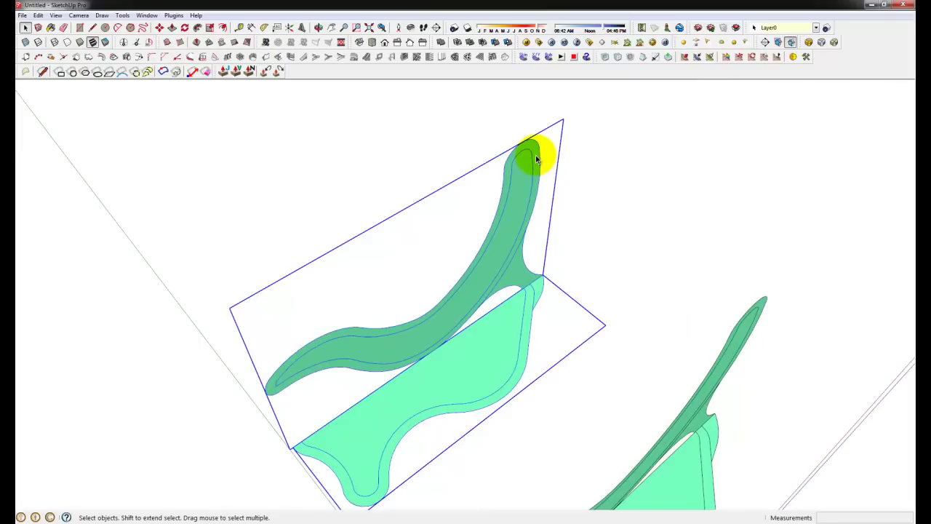
double_click(490, 261)
click(500, 263)
double_click(500, 263)
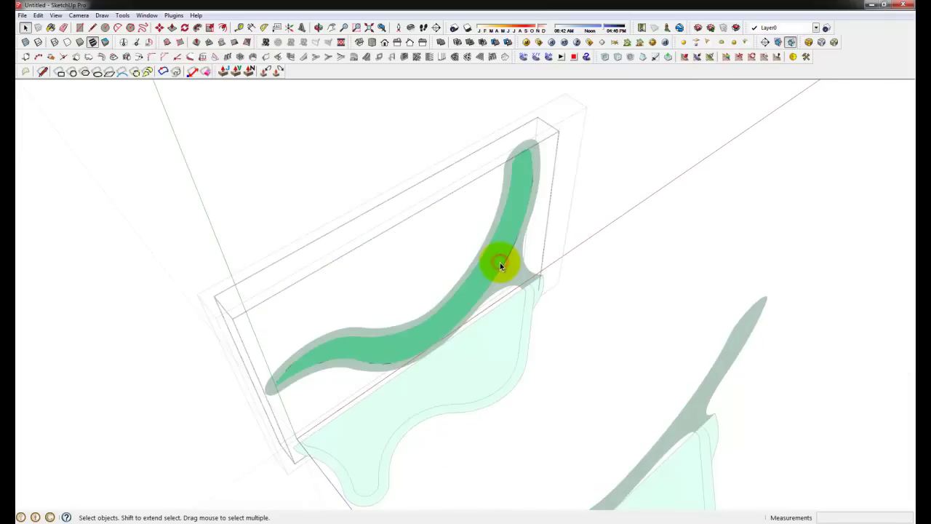
key(p)
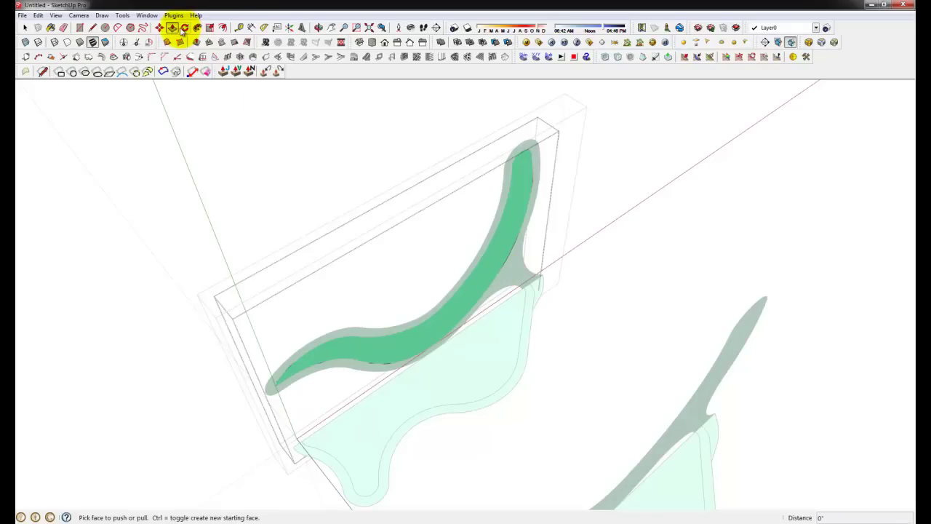
click(501, 256)
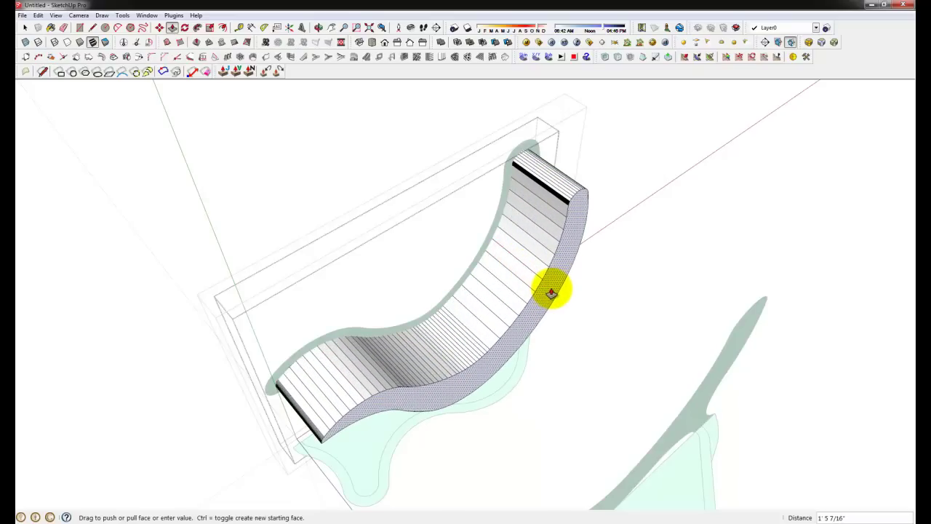
middle_drag(405, 482, 505, 450)
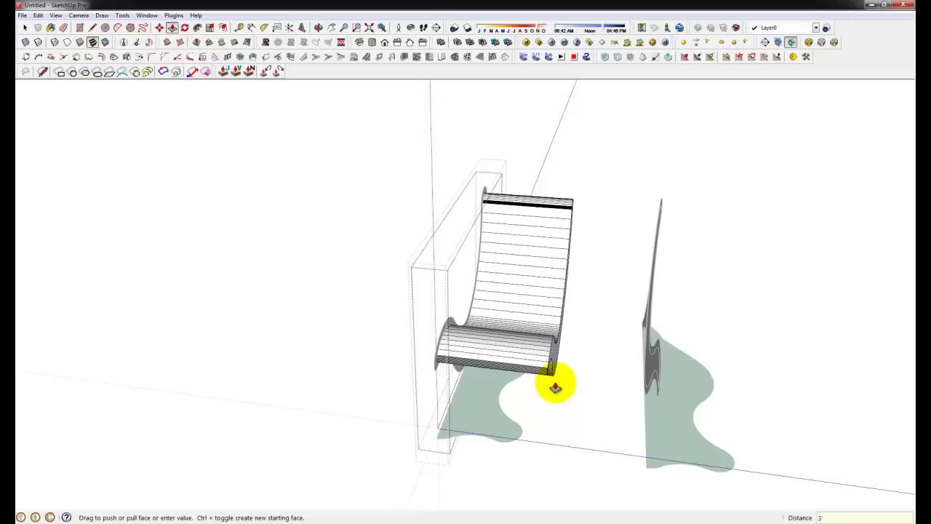
text(')
key(Return)
middle_drag(555, 387, 339, 316)
key(space)
Push/pull the rim band of the copied upper profile 3' in the same direction as the seat
scroll(352, 326, up, 3)
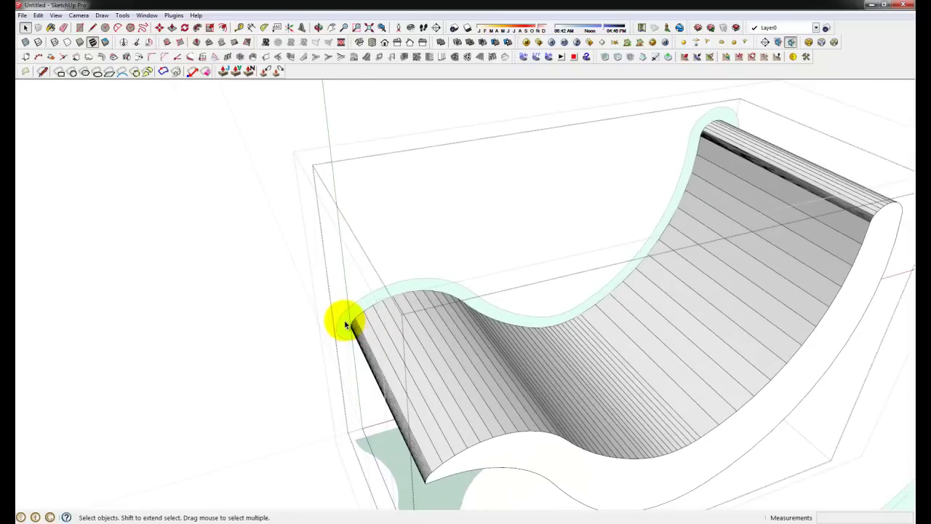
click(346, 322)
key(p)
drag(347, 326, 366, 376)
text(3)
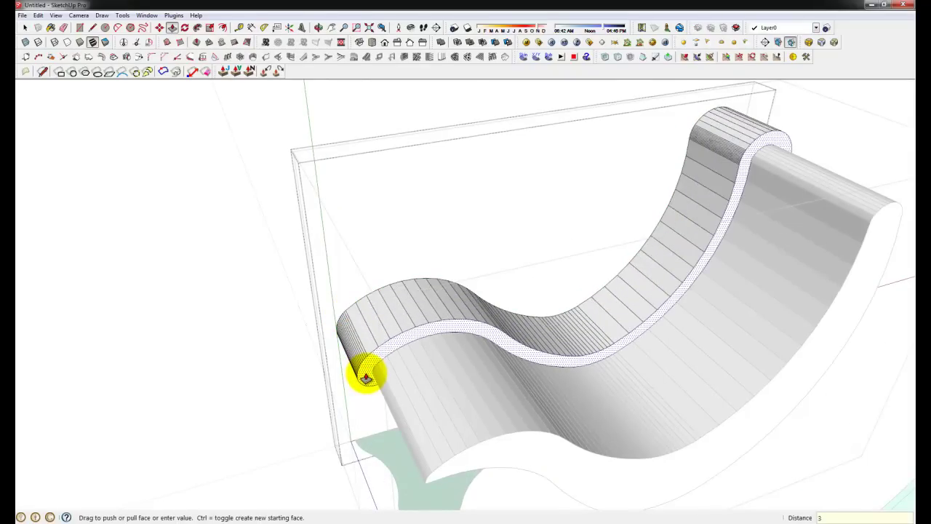
text(')
key(Return)
middle_drag(365, 376, 483, 336)
key(space)
Push/pull the small curved support face of the copied upper profile 3' alongside the seat
scroll(468, 332, up, 3)
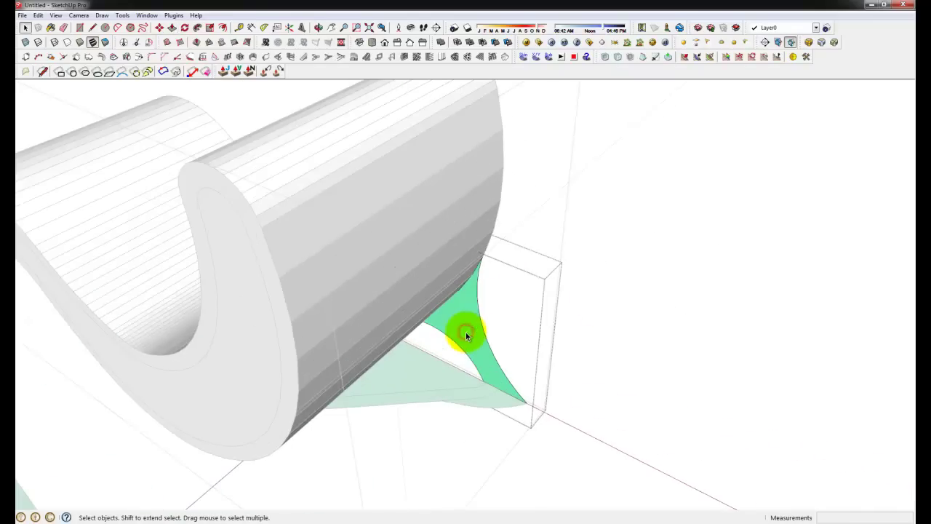
key(p)
drag(465, 331, 446, 354)
text(3')
key(Return)
key(space)
Push/pull the large inner face of the copied lower profile 5' upward through the seat
scroll(451, 345, down, 6)
middle_drag(298, 344, 408, 399)
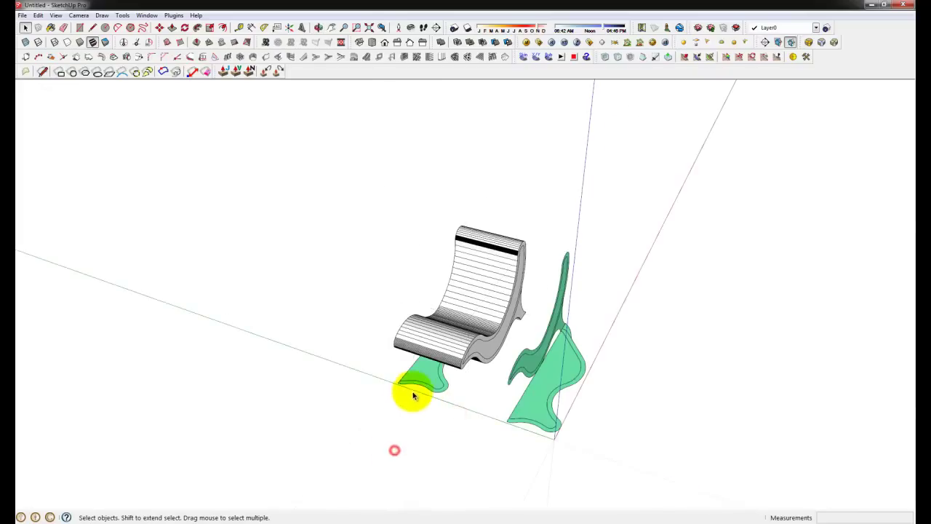
scroll(437, 369, up, 6)
key(p)
click(425, 397)
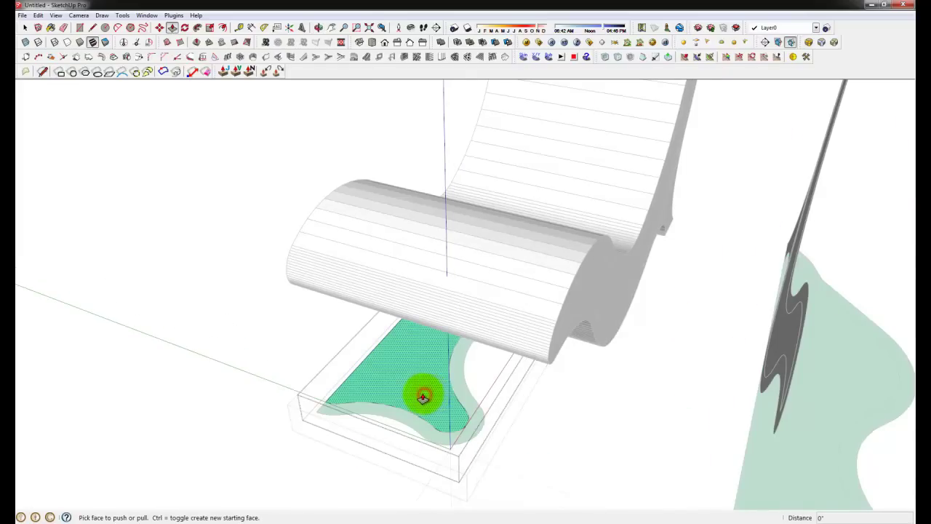
scroll(433, 268, down, 4)
scroll(444, 211, down, 2)
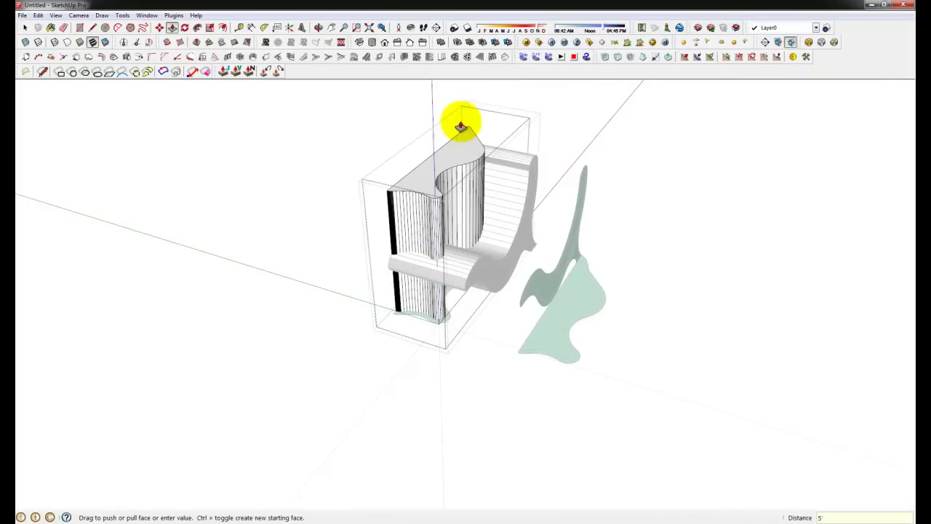
Push/pull the rim band of the copied lower profile 5' upward around the inner block
middle_drag(482, 109, 642, 188)
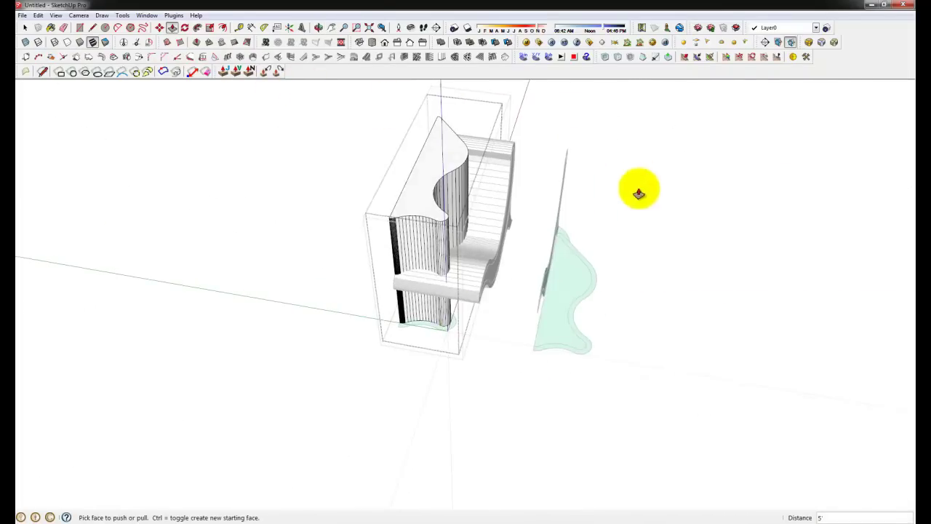
scroll(447, 322, up, 6)
key(space)
key(p)
click(456, 334)
scroll(459, 349, down, 4)
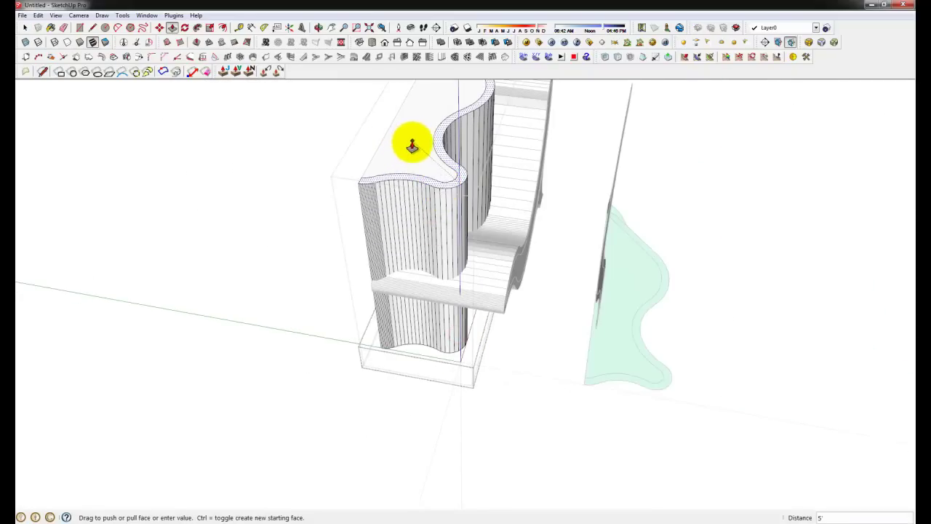
middle_drag(409, 150, 443, 380)
key(space)
Hide the extruded upper profile group to expose the lower profile's pointed end
middle_drag(615, 357, 654, 352)
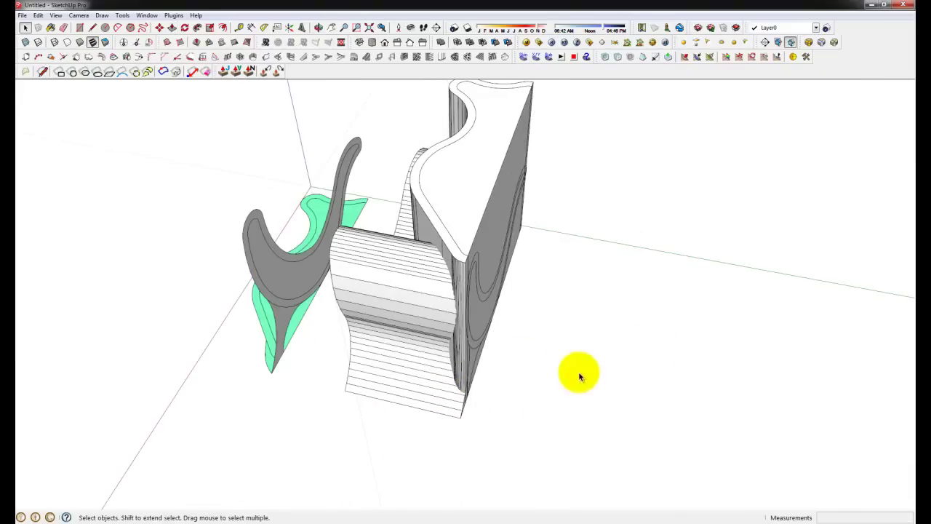
middle_drag(451, 316, 383, 298)
right_click(382, 296)
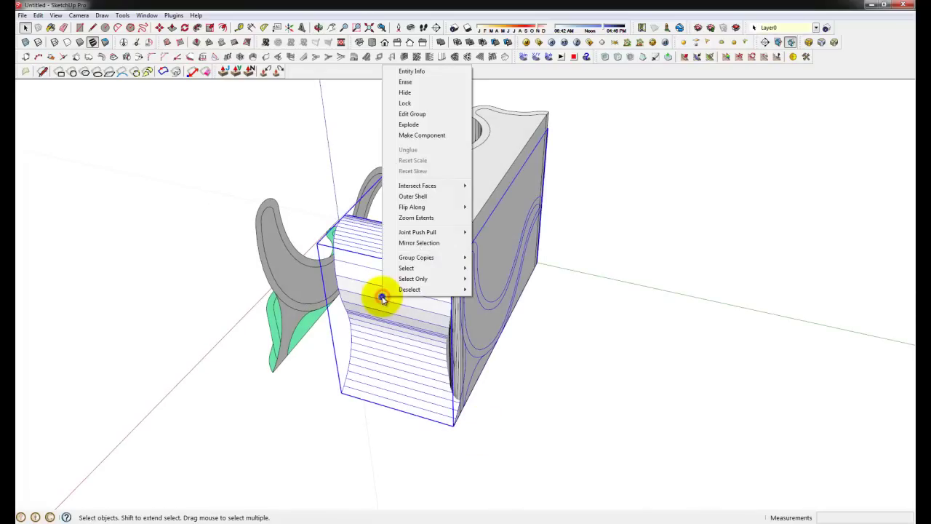
click(417, 99)
Push/pull the small curved end face of the copied lower profile up to the neighbouring block's top and leave the groups
double_click(452, 416)
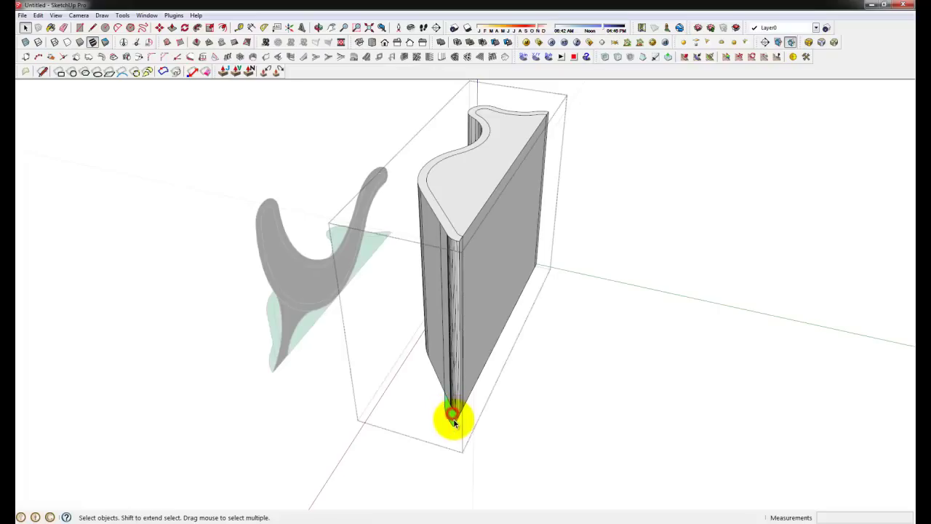
double_click(451, 419)
key(p)
drag(450, 418, 485, 181)
key(space)
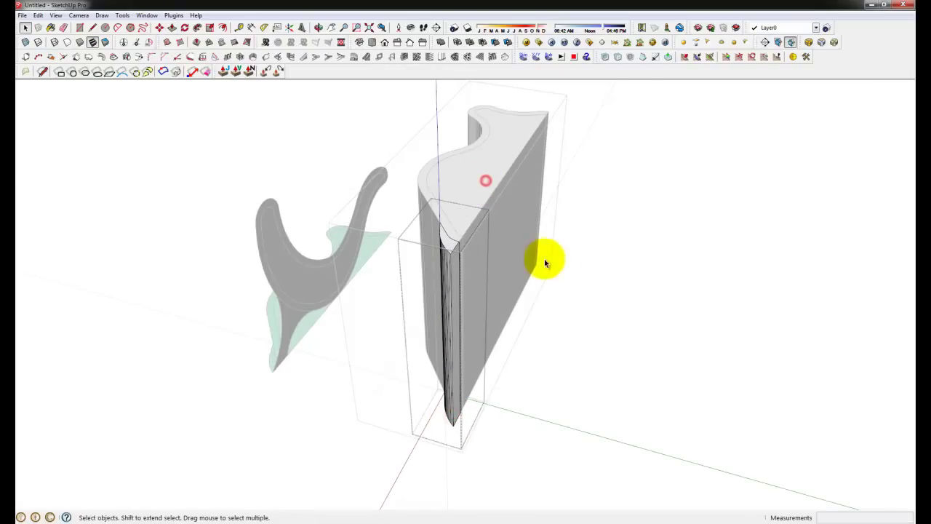
click(566, 283)
click(632, 321)
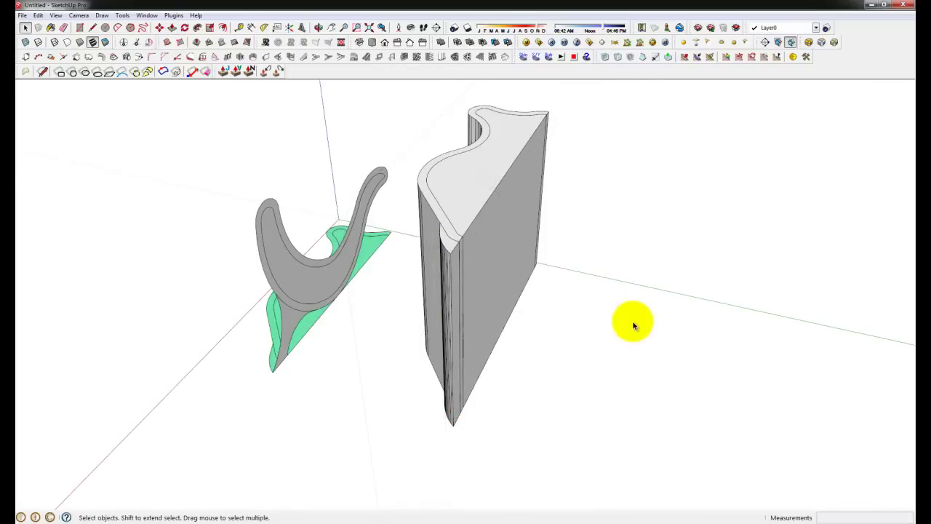
Unhide all hidden geometry to bring the extruded seat group back over the vertical block
click(38, 15)
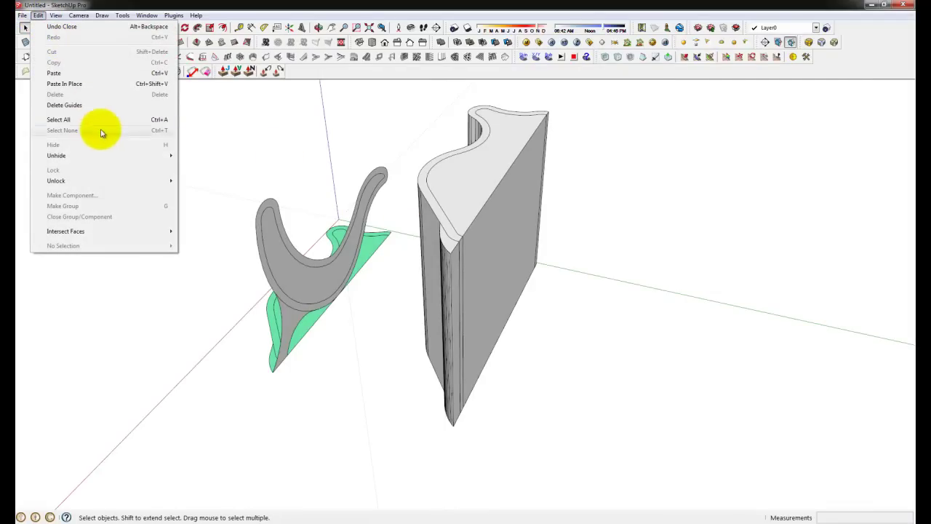
mouse_move(104, 156)
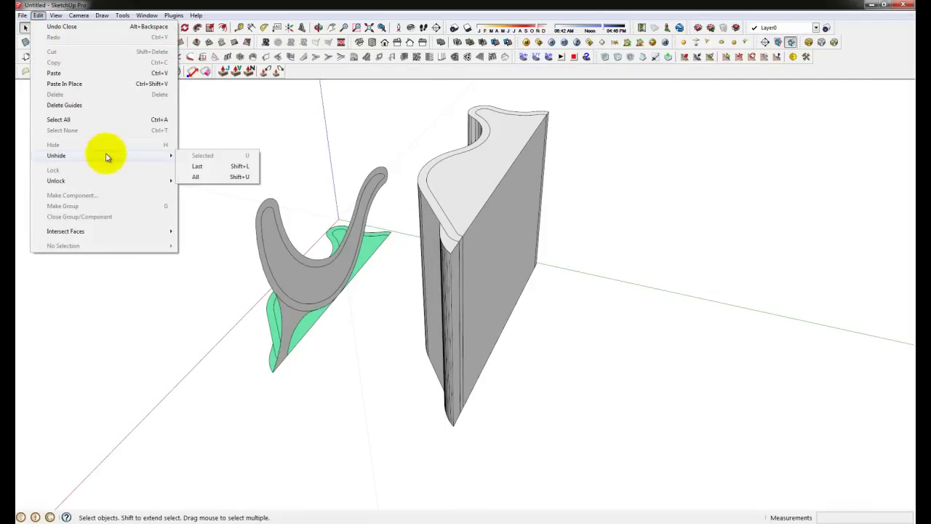
click(196, 177)
middle_drag(669, 297, 447, 250)
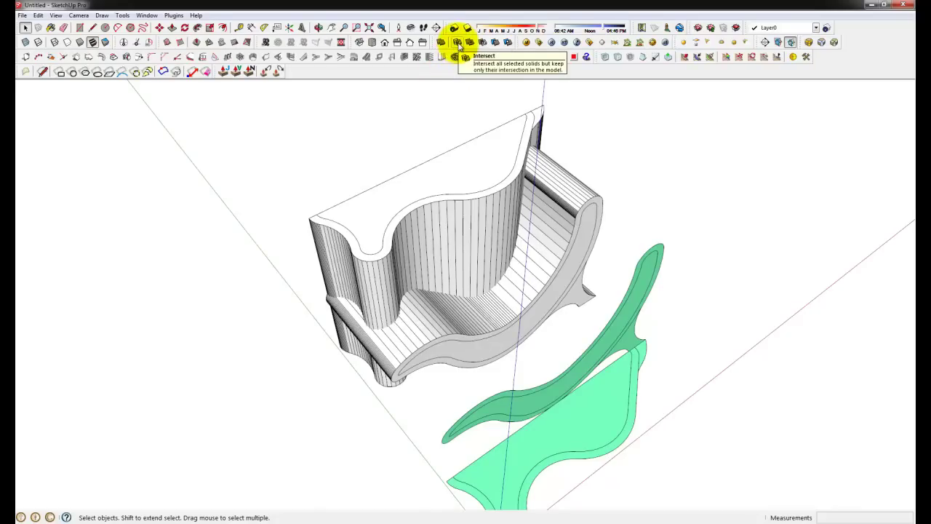
middle_drag(472, 266, 501, 270)
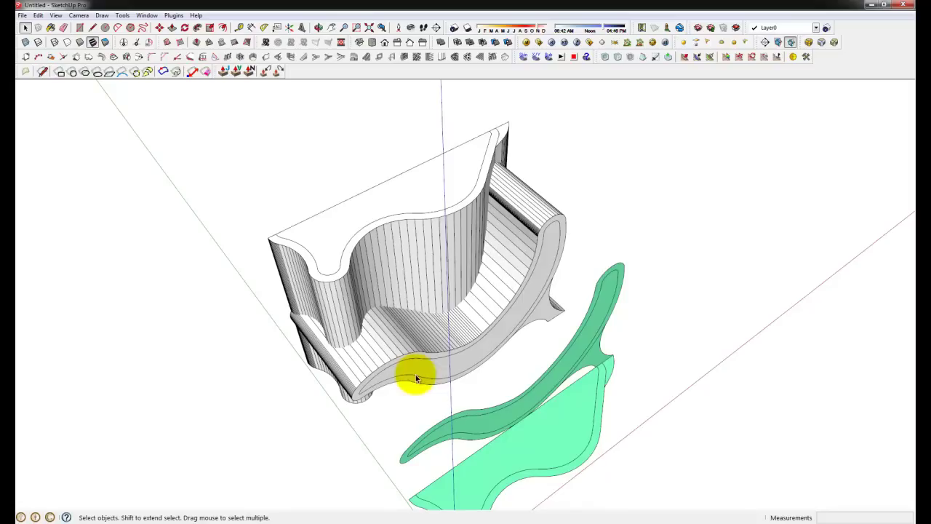
Explode the extruded seat group and the vertical block group into their separate inner and rim solids
click(455, 367)
shift+click(422, 243)
right_click(426, 231)
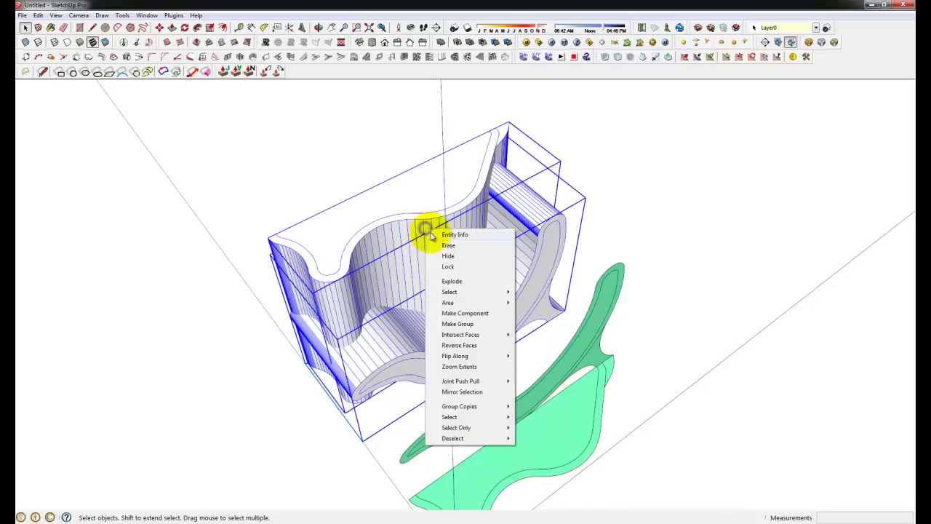
click(450, 281)
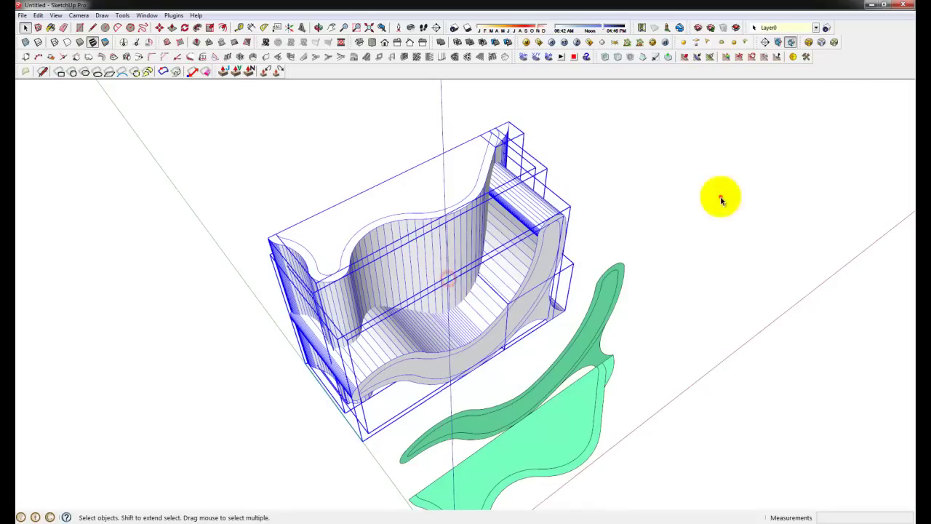
click(719, 197)
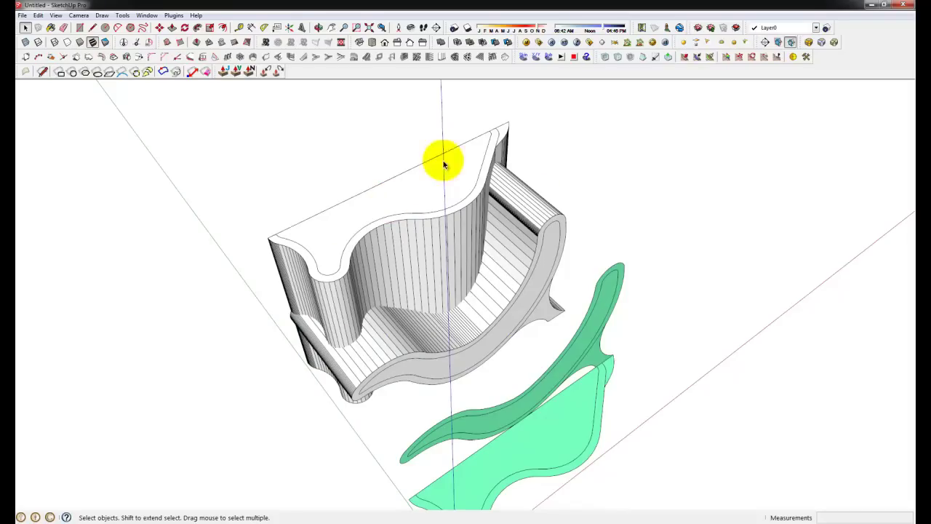
Intersect the inner solid of the vertical block with the inner solid of the seat profile
click(551, 263)
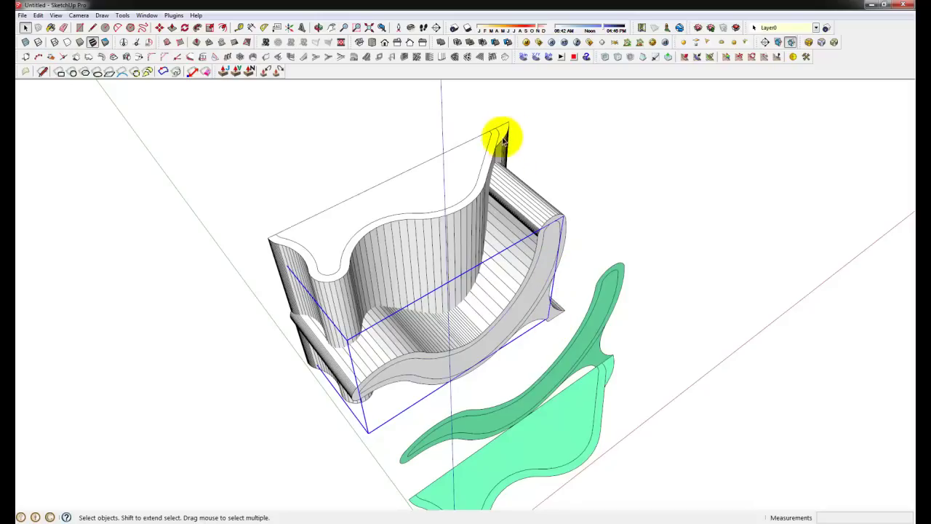
click(409, 197)
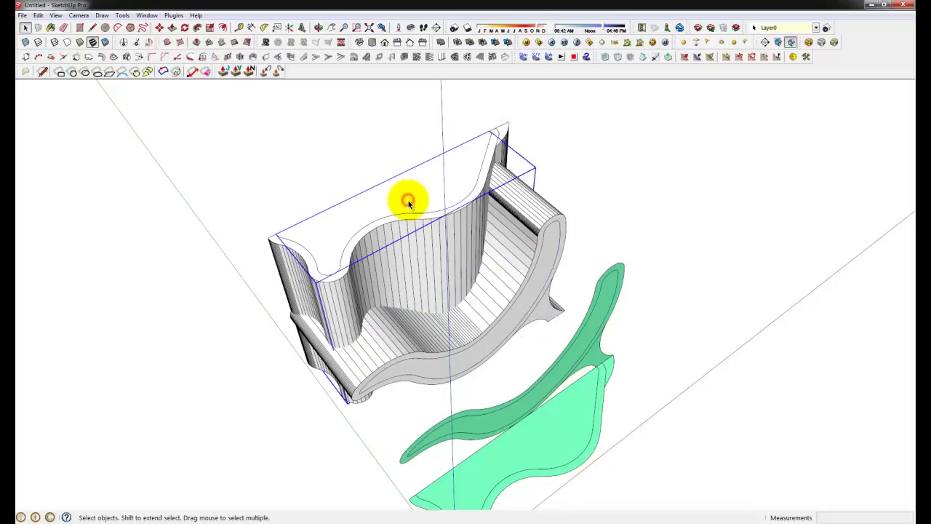
shift+click(547, 269)
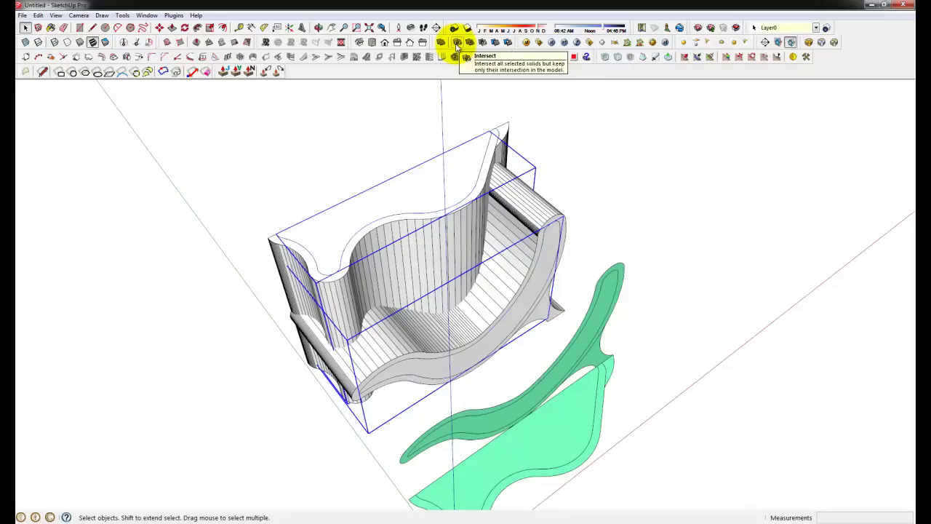
click(457, 44)
Move the intersected inner solid about 5' along the green axis, away from the remaining blocks
mouse_move(249, 228)
middle_down()
mouse_move(218, 208)
mouse_move(409, 206)
mouse_move(517, 258)
mouse_move(415, 252)
mouse_move(398, 277)
middle_up()
scroll(517, 257, down, 2)
key(m)
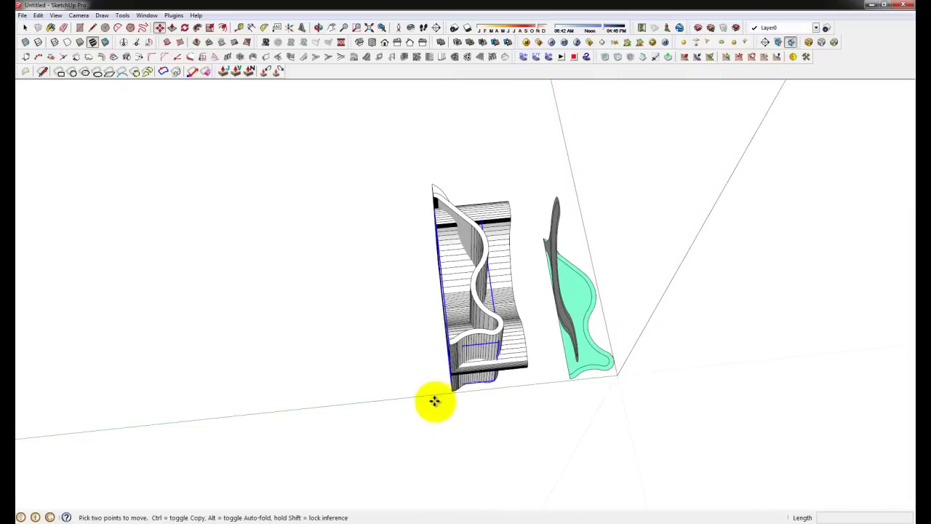
click(488, 417)
key(ctrl)
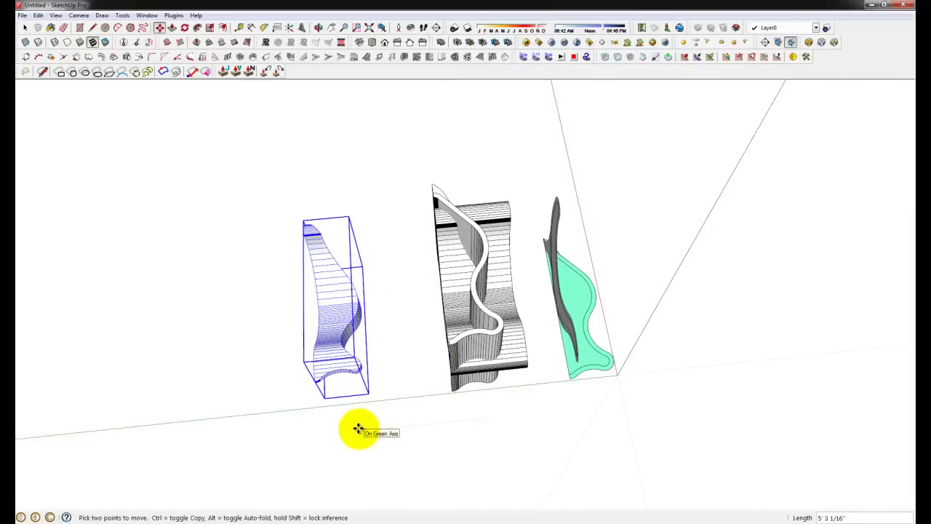
click(358, 429)
Intersect the seat profile's rim solid with the rim solid of the vertical block
middle_drag(536, 257, 357, 240)
scroll(357, 240, up, 3)
middle_drag(468, 108, 453, 312)
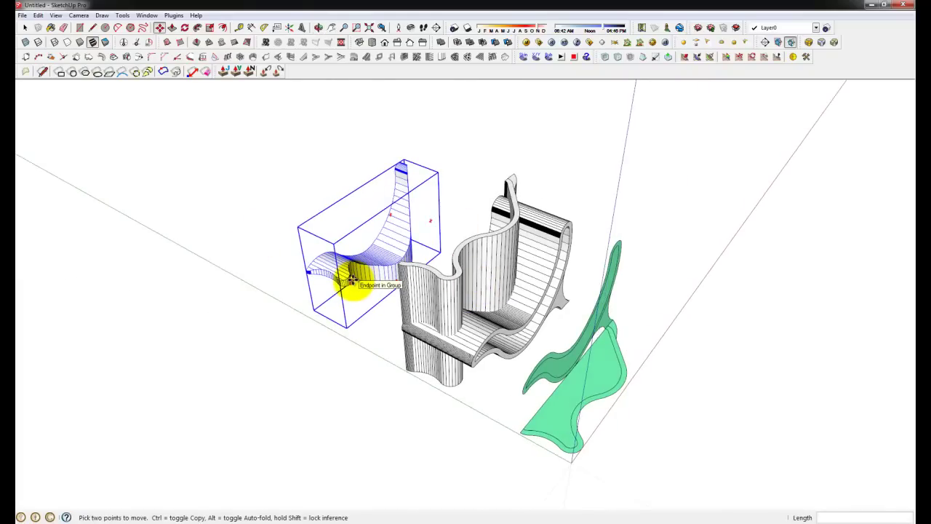
middle_drag(454, 207, 546, 339)
key(space)
click(519, 357)
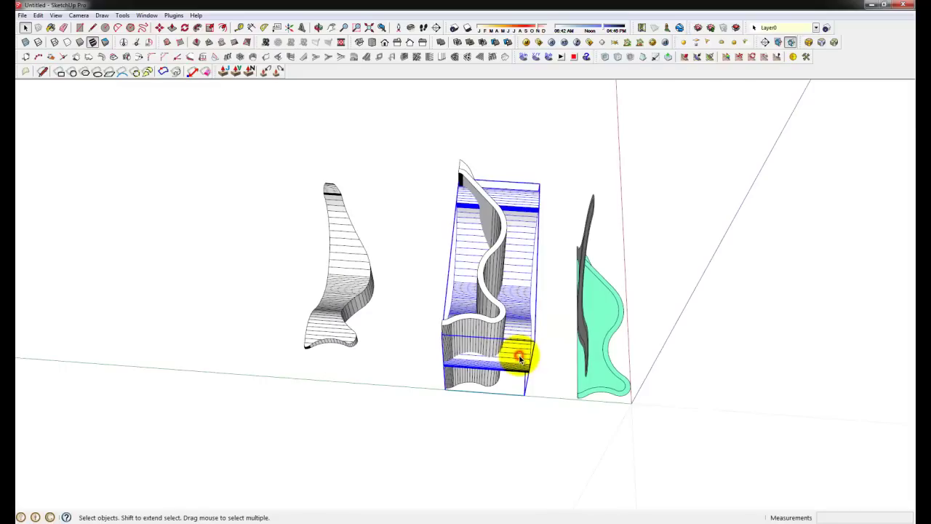
click(506, 249)
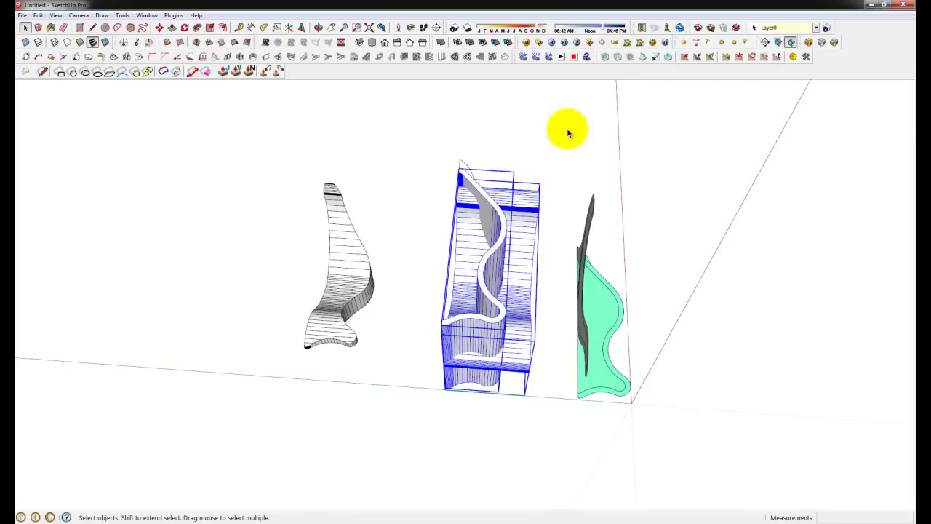
click(463, 48)
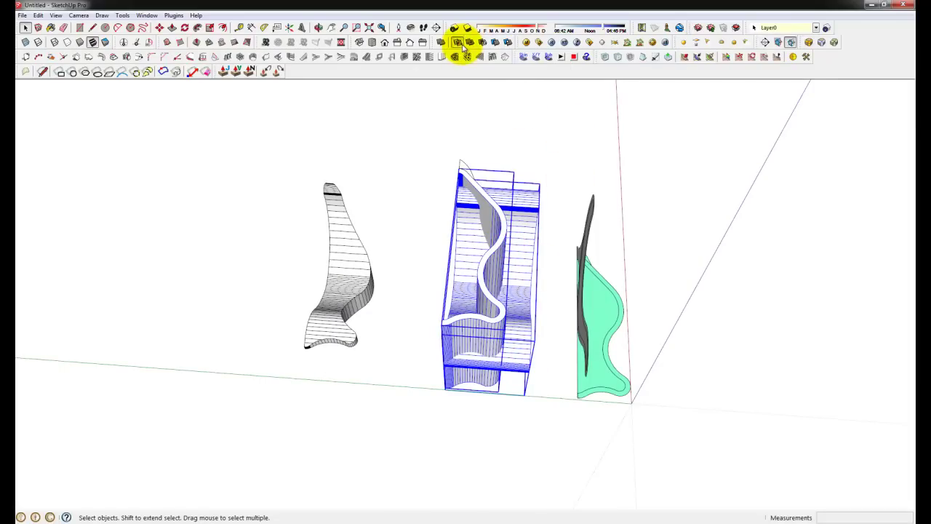
Move the intersected rim solid 5' along the green axis onto the inner bench solid
middle_drag(521, 271, 478, 288)
key(m)
click(473, 414)
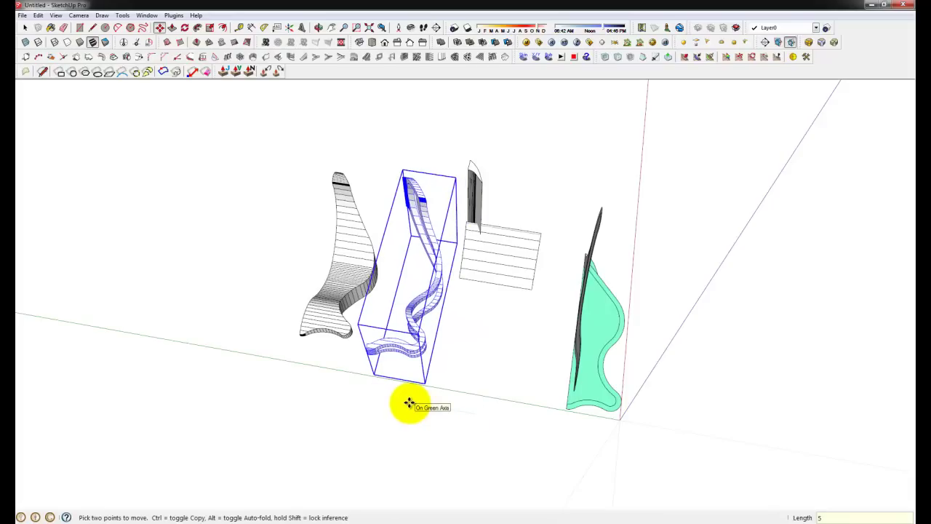
text(5')
key(Return)
middle_drag(436, 363, 280, 204)
scroll(479, 233, up, 5)
middle_drag(479, 232, 214, 266)
middle_drag(477, 280, 384, 357)
click(443, 349)
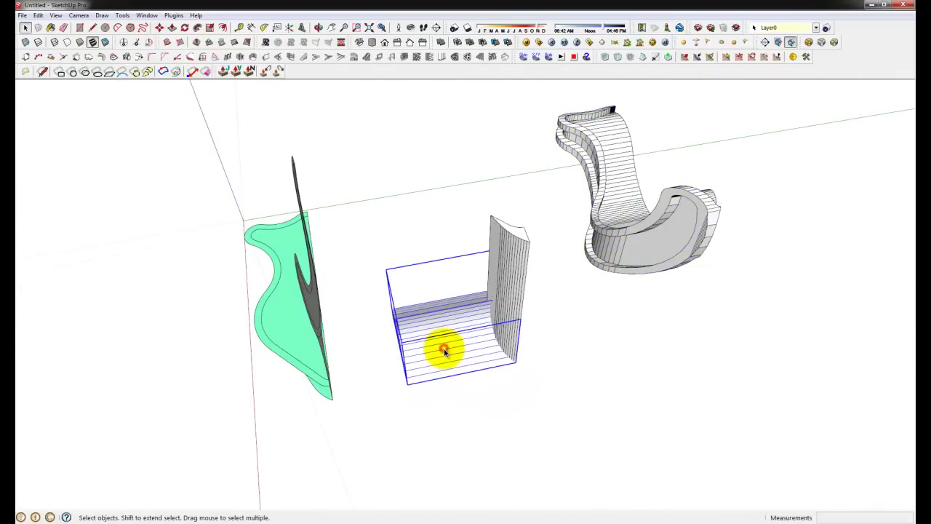
key(m)
click(417, 422)
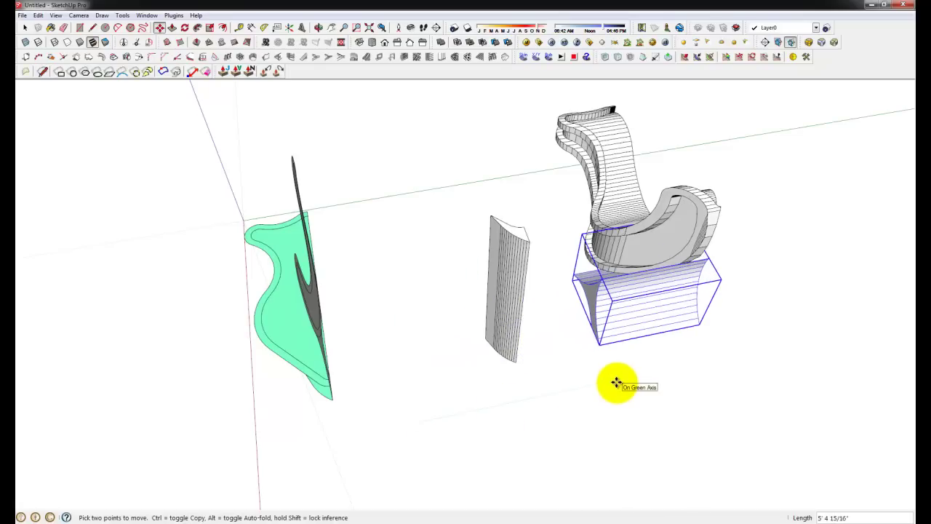
click(421, 327)
middle_drag(422, 327, 497, 333)
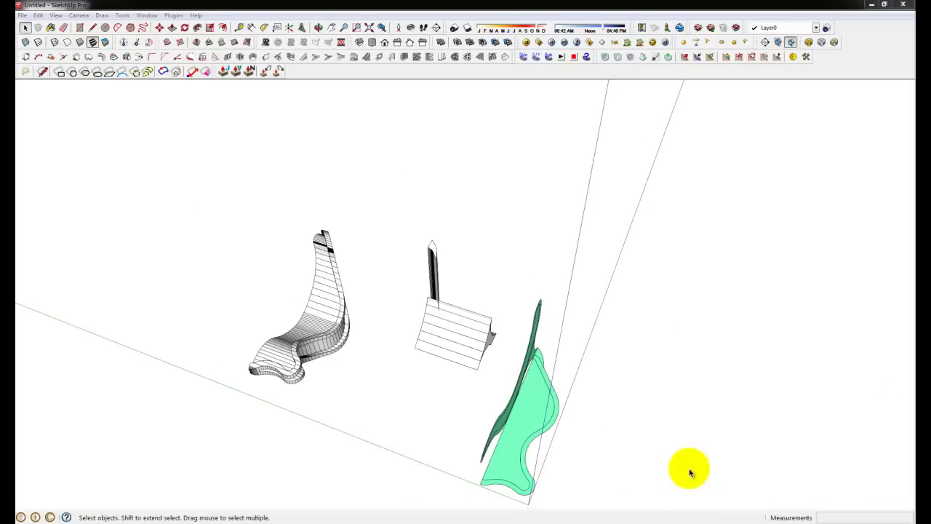
Copy the flat lower profile group along the green axis to beneath the leftover wedge and post solids
middle_drag(596, 462, 507, 386)
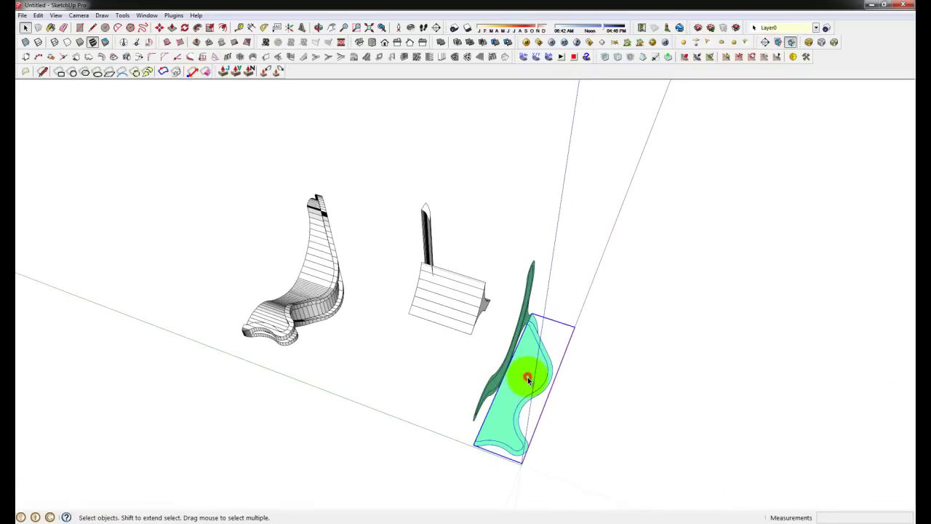
key(m)
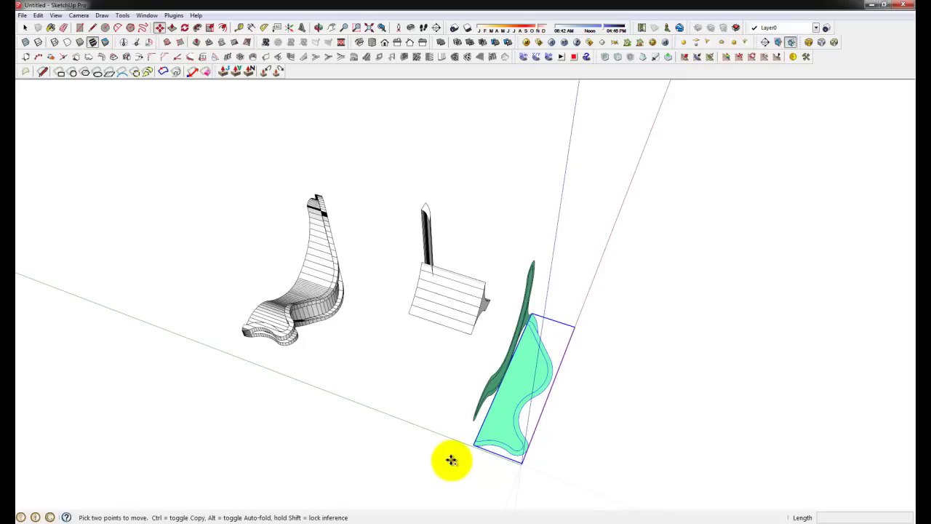
click(450, 459)
key(ctrl)
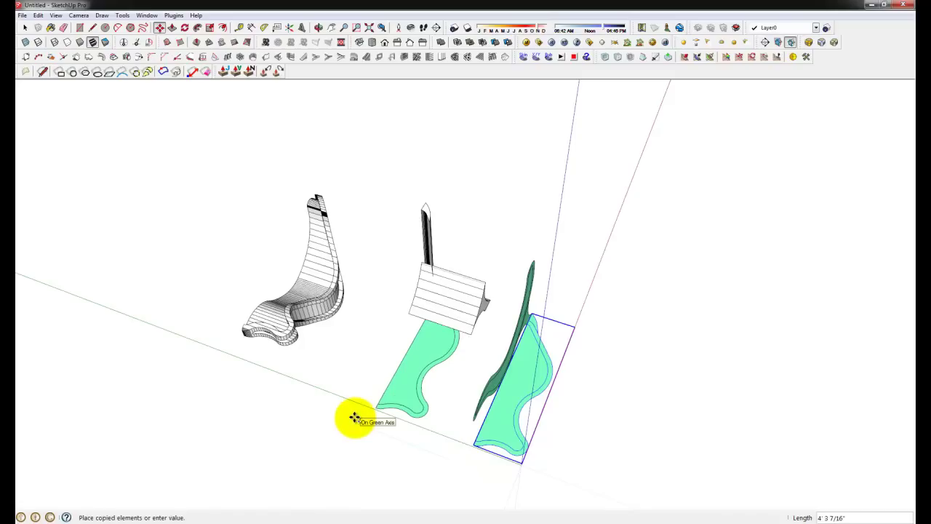
click(355, 416)
Hide the leftover post and wedge solids above the copied profile
key(space)
click(423, 238)
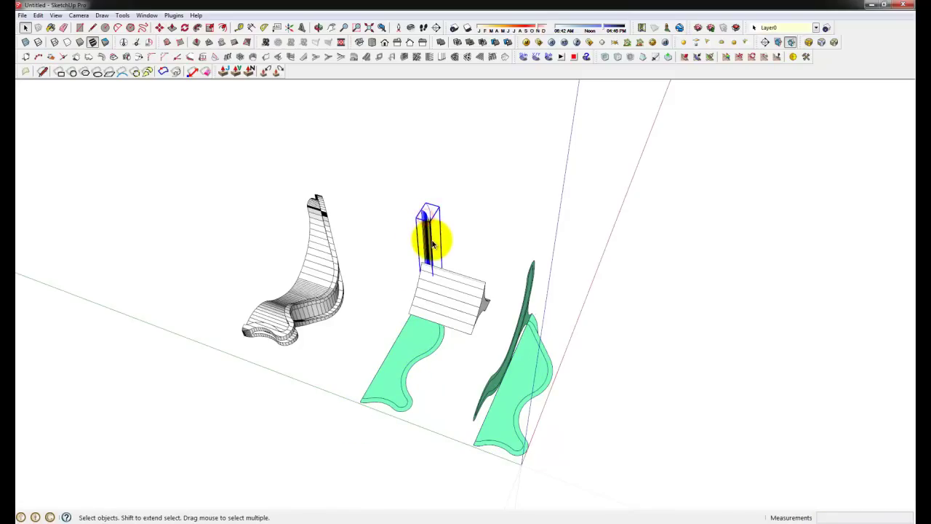
right_click(448, 291)
click(485, 319)
Open the copied lower profile group and explode its inner, rim and pointed-end subgroups
middle_drag(486, 319, 395, 307)
scroll(415, 313, up, 5)
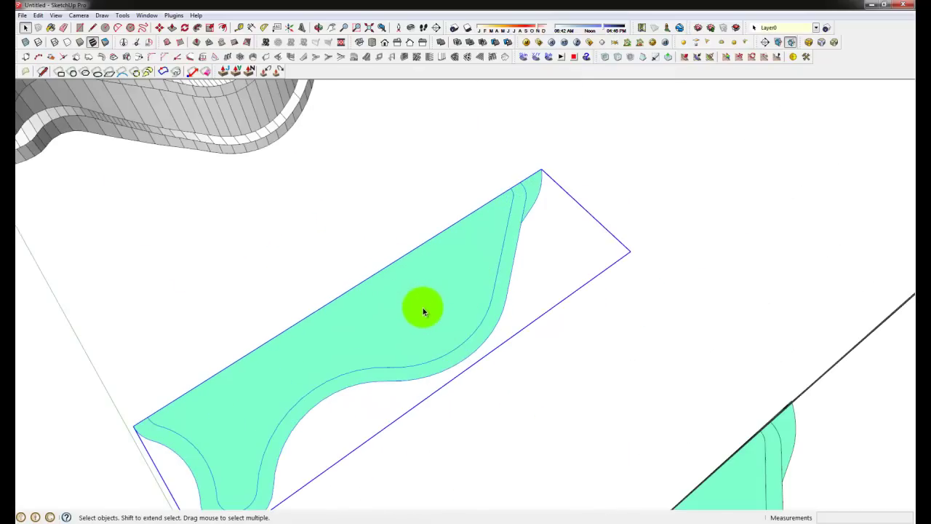
double_click(423, 307)
click(428, 281)
click(517, 204)
click(534, 182)
click(489, 227)
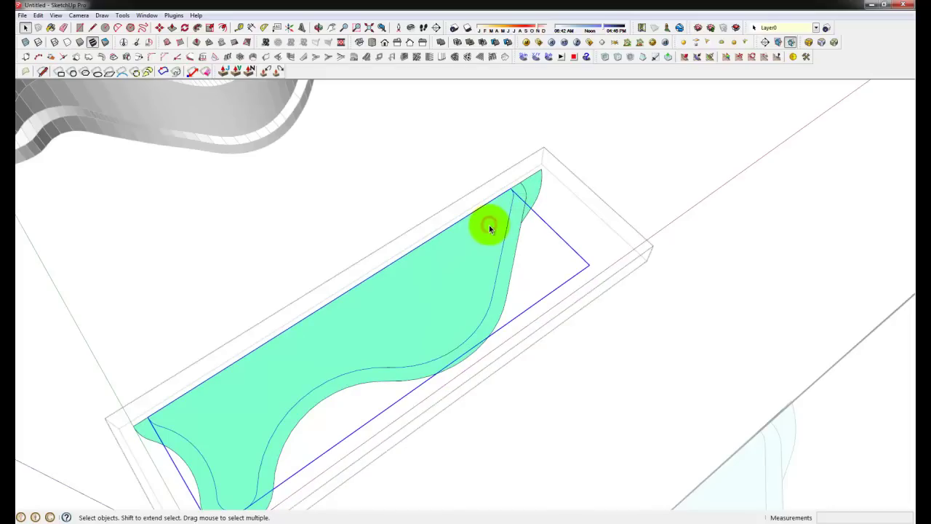
shift+click(584, 174)
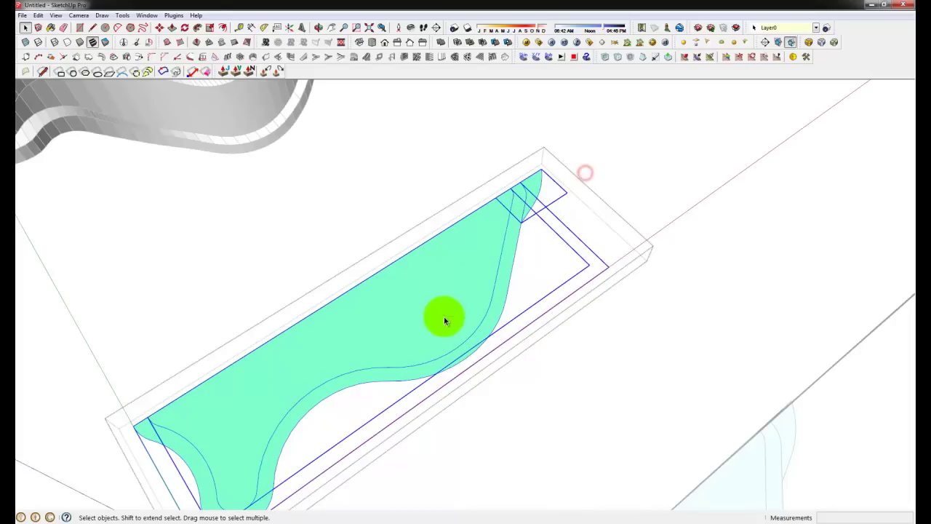
right_click(479, 270)
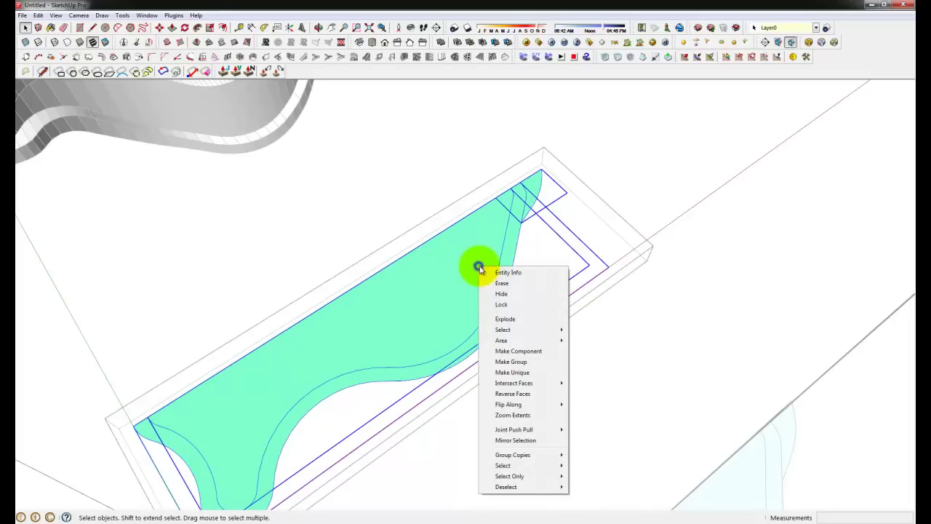
click(504, 320)
Remove the copied profile's inner outline to merge the inner area with the rim band
middle_drag(586, 203, 310, 310)
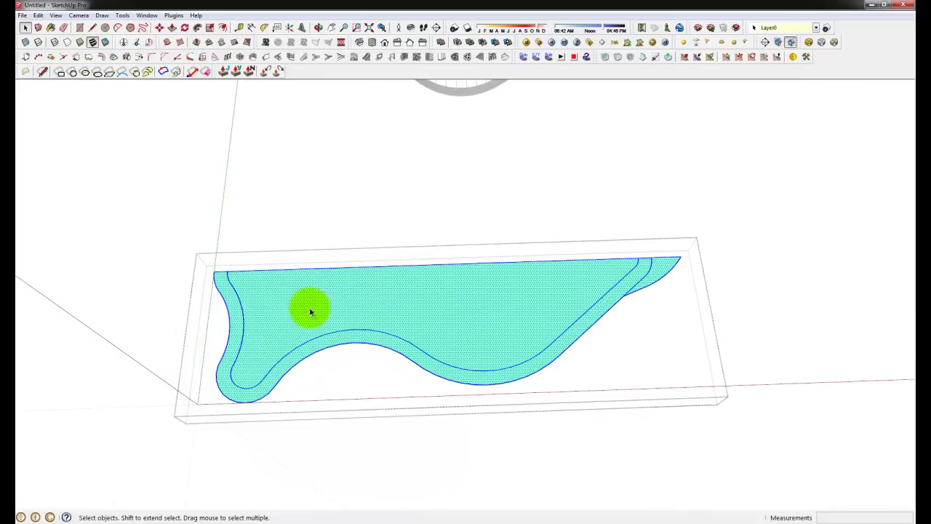
click(511, 342)
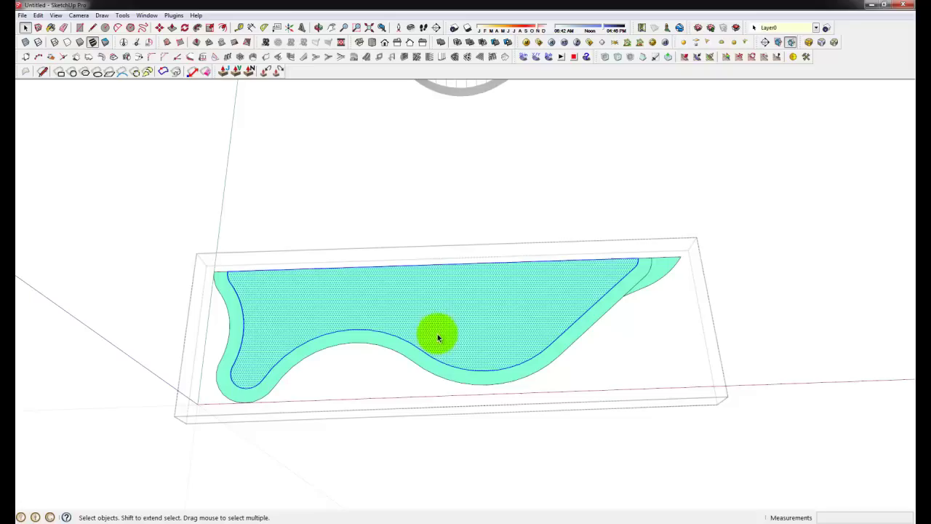
key(ctrl+g)
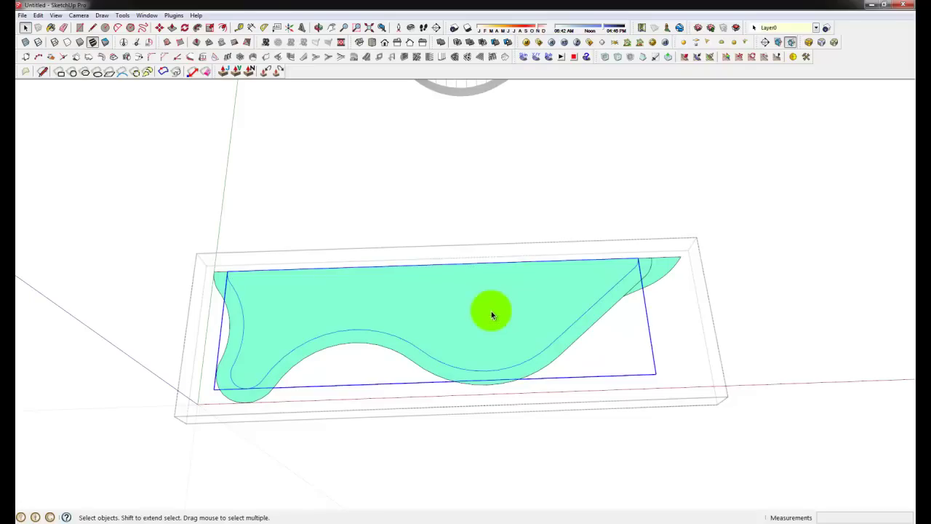
key(ctrl+t)
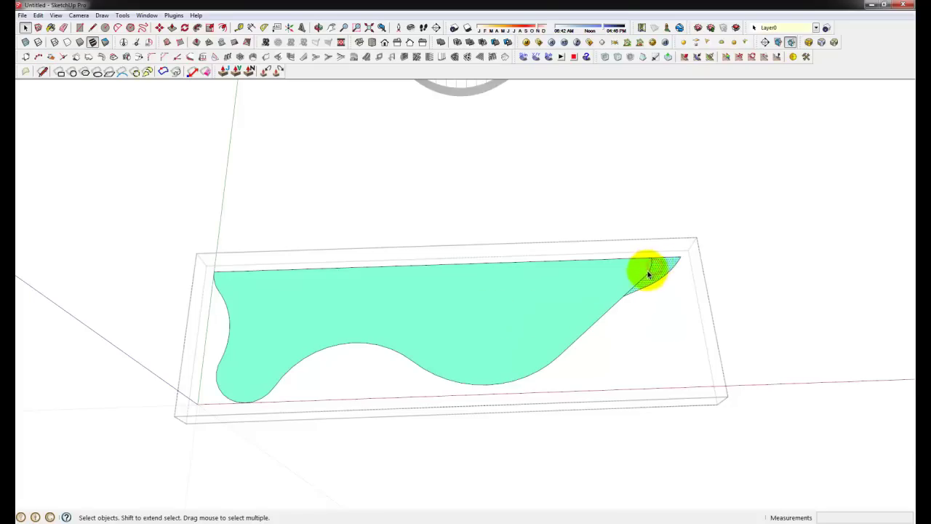
Erase the dividing straight and curved edges at the copied profile's pointed end to merge it into the main face
scroll(650, 273, up, 5)
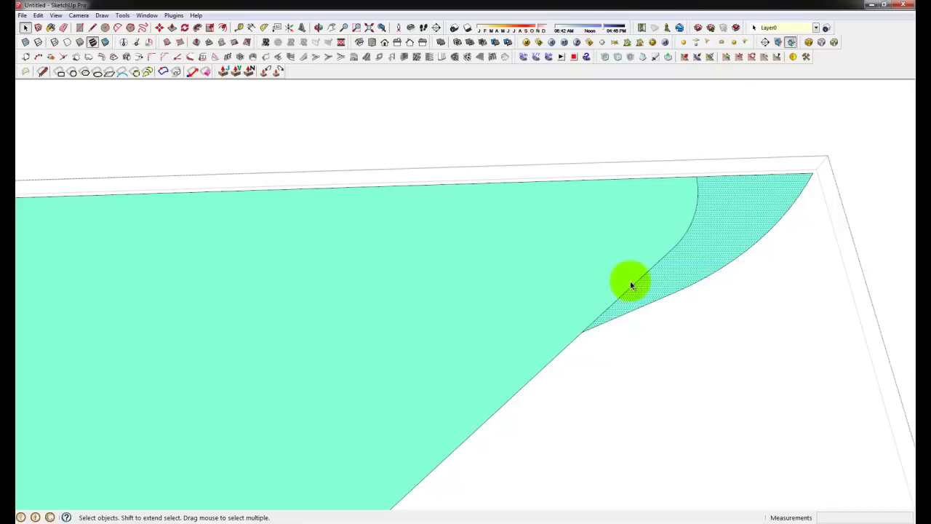
middle_drag(602, 275, 607, 293)
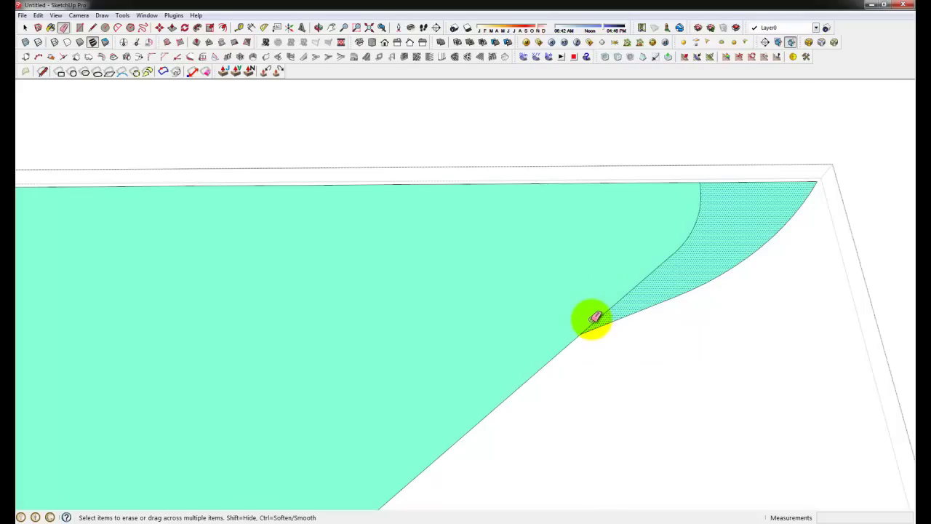
click(589, 325)
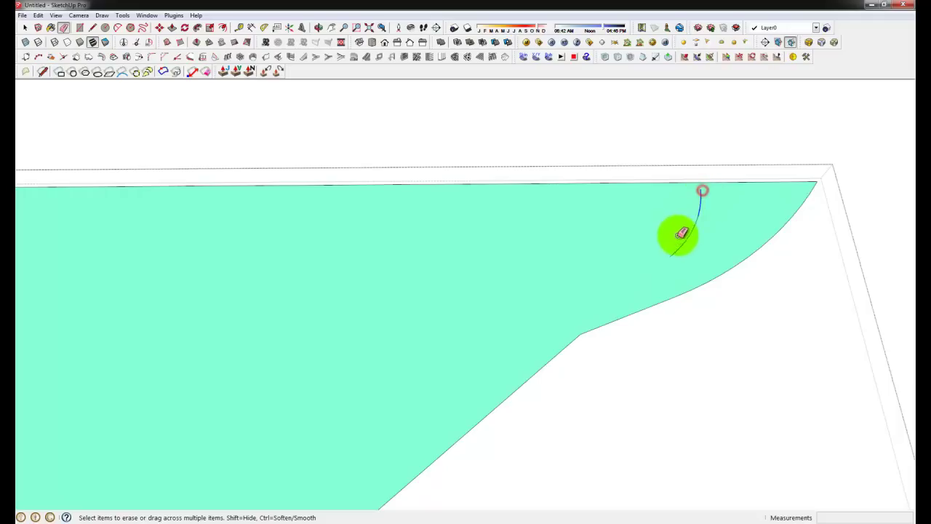
drag(701, 209, 671, 253)
scroll(691, 240, down, 5)
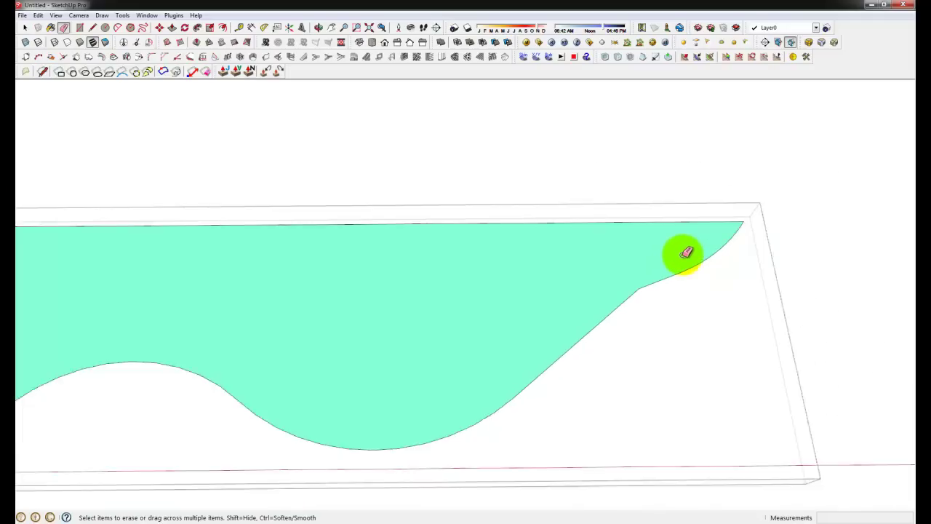
Push/pull the copied profile's merged face upward into a tall solid block
key(space)
click(569, 289)
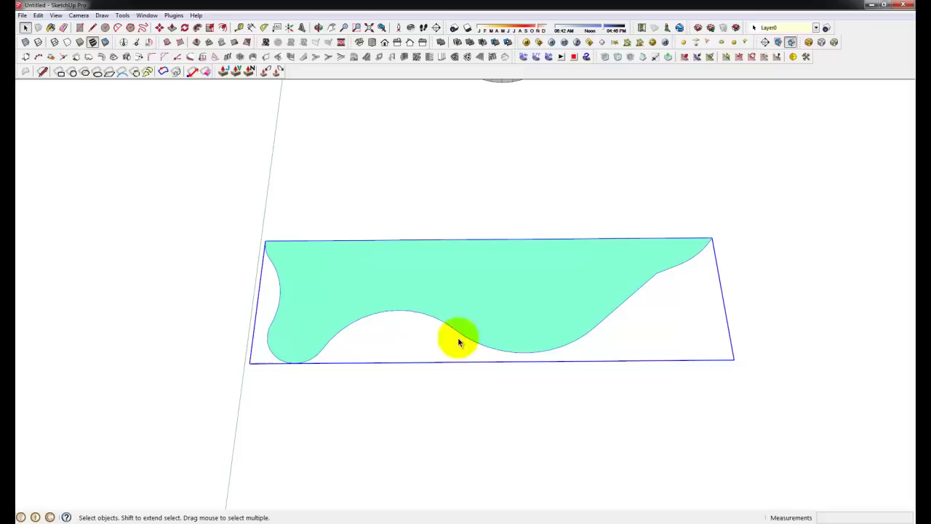
middle_drag(565, 284, 545, 254)
key(p)
mouse_move(552, 296)
mouse_down()
mouse_move(588, 223)
mouse_move(584, 326)
mouse_up()
scroll(584, 326, down, 5)
key(space)
Unhide all hidden geometry to bring back the leftover solids, and select the extruded full-profile block
middle_drag(679, 307, 81, 86)
click(37, 15)
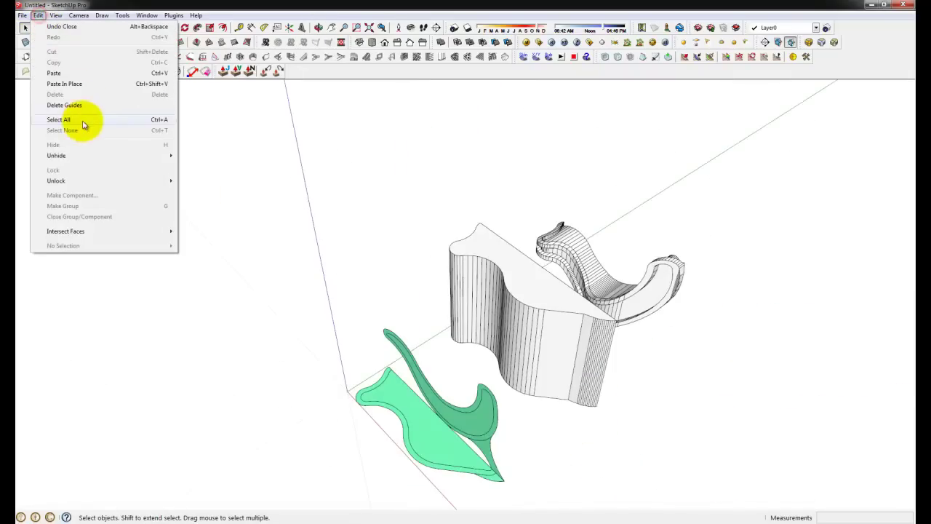
mouse_move(124, 158)
click(201, 178)
middle_drag(574, 368, 509, 315)
click(505, 313)
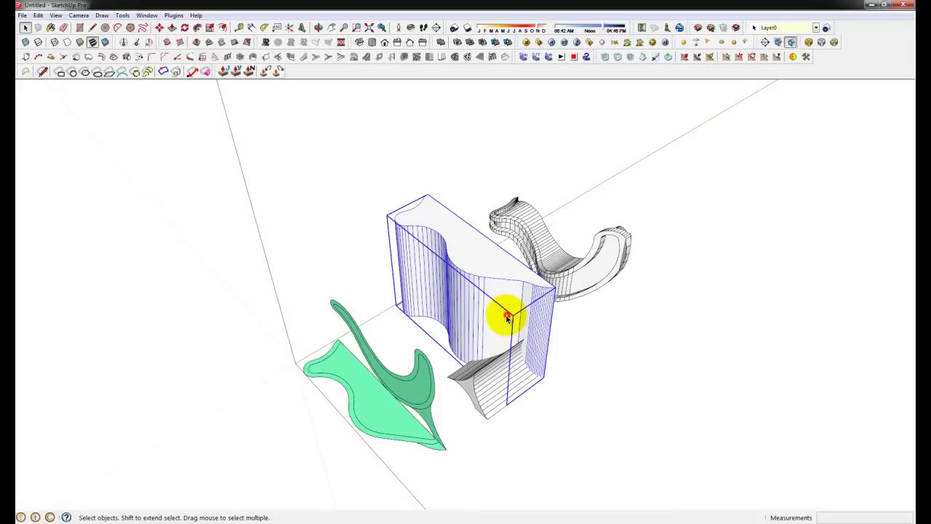
Intersect the tall block with the leg solid and move the resulting leg by 20 to join the other bench parts
shift+click(487, 397)
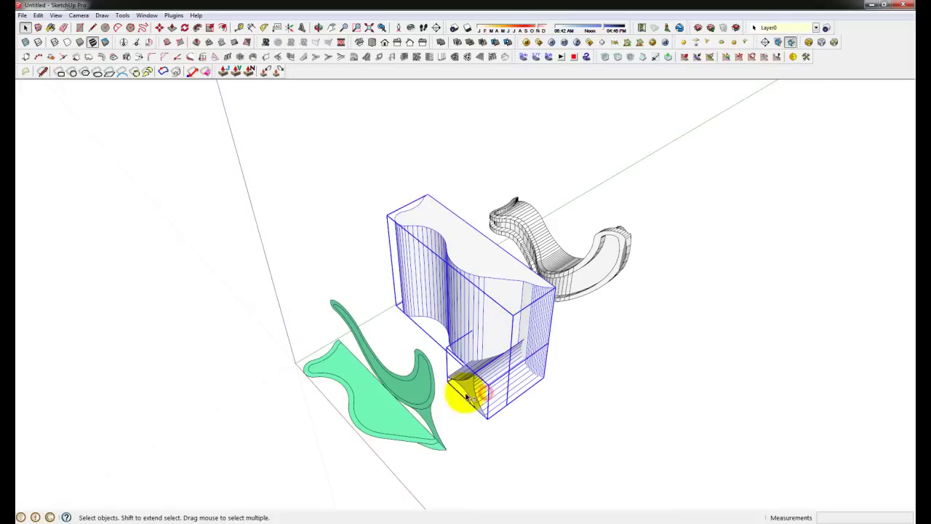
click(456, 53)
middle_drag(581, 330, 488, 357)
key(m)
click(445, 444)
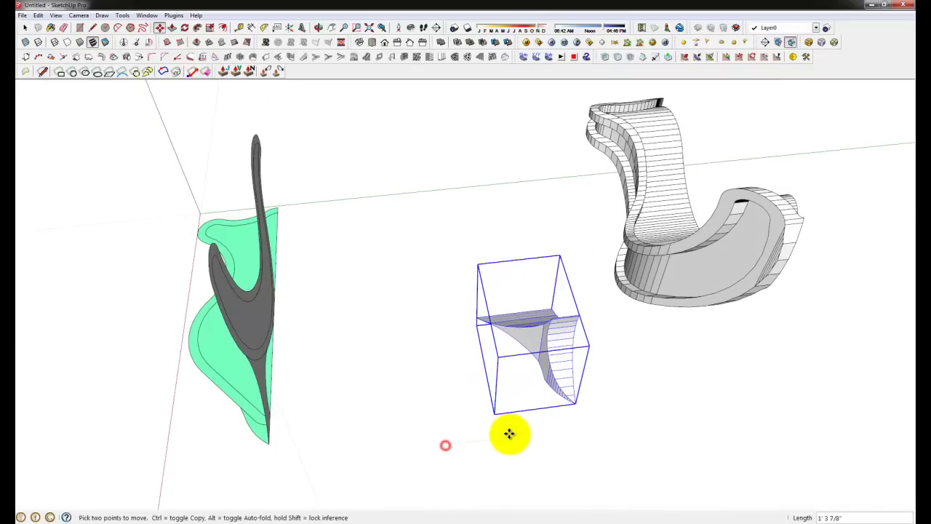
text(20)
key(Return)
middle_drag(509, 432, 432, 338)
middle_drag(650, 423, 586, 299)
Open the seat group and delete its flat side face on the bench's centre plane
key(space)
double_click(546, 388)
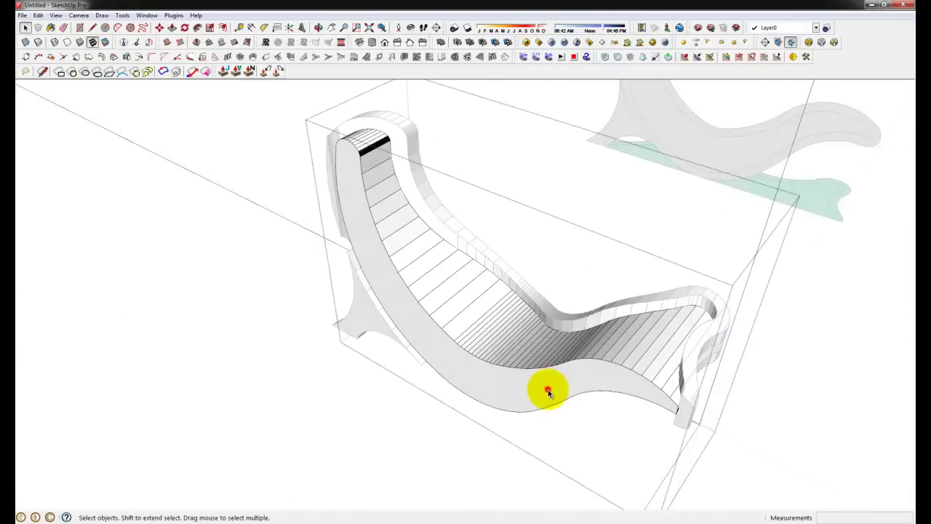
click(558, 388)
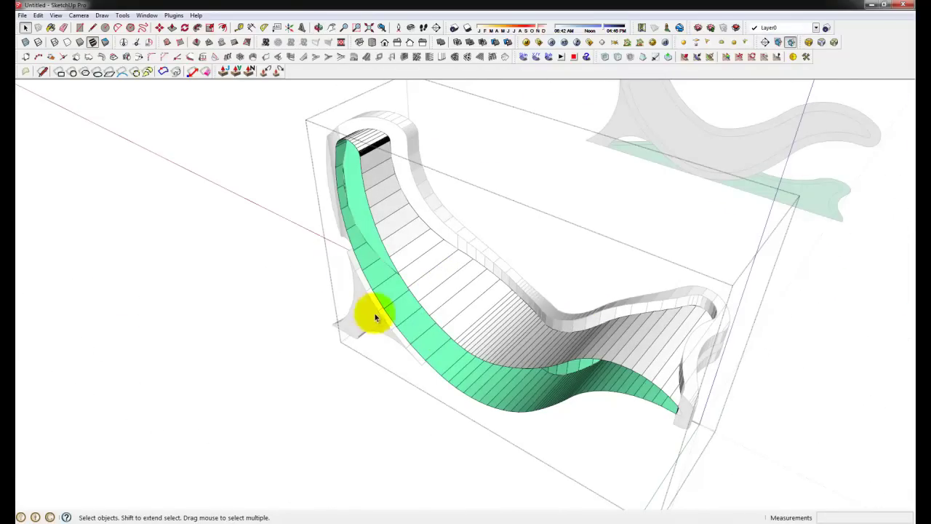
middle_drag(657, 389, 394, 146)
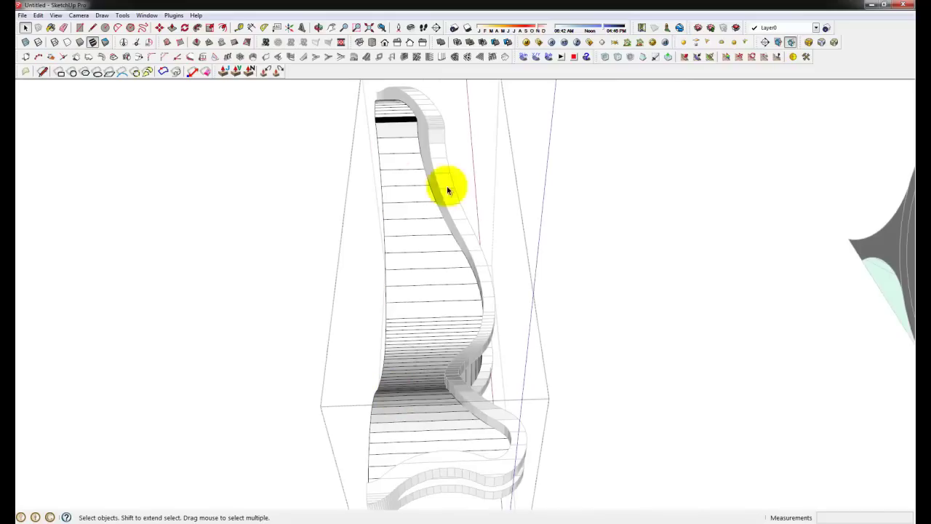
scroll(537, 342, down, 3)
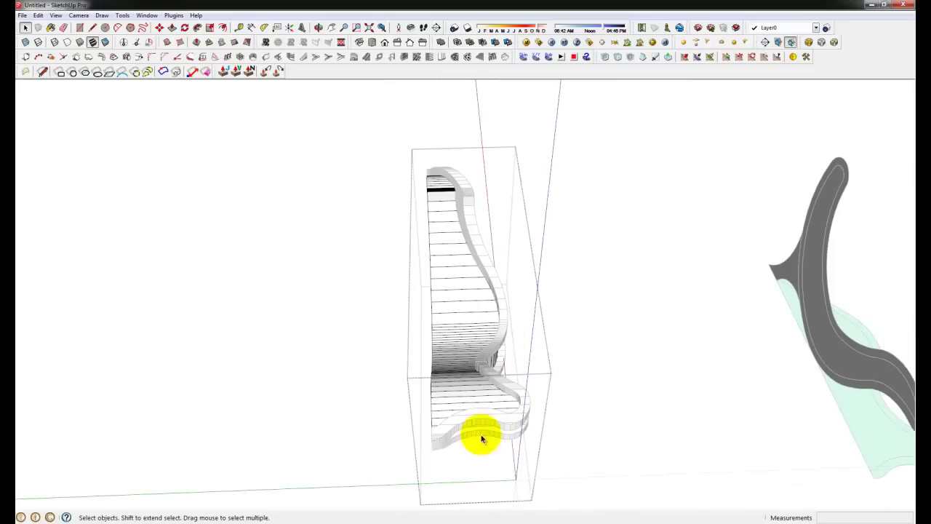
middle_drag(388, 231, 403, 271)
middle_drag(507, 396, 385, 277)
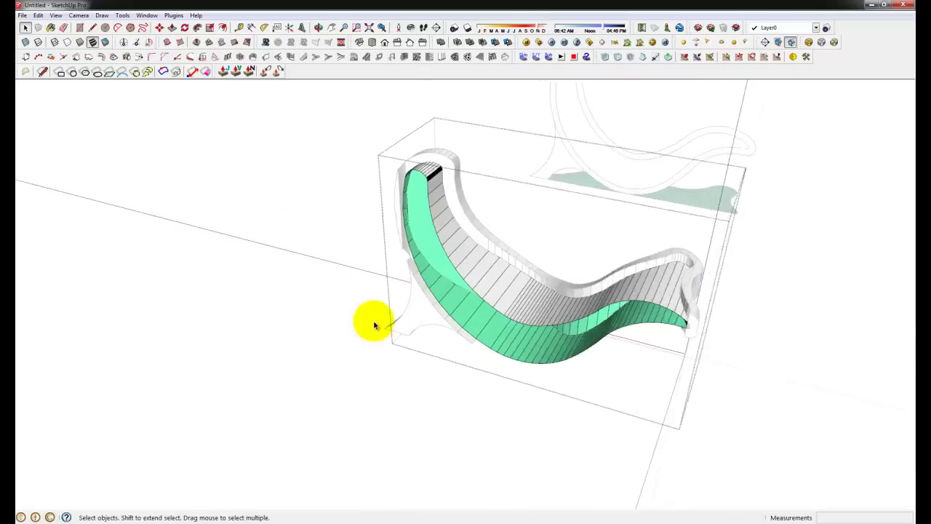
Delete the flat centre-plane faces of the leg and rim groups
scroll(468, 307, up, 5)
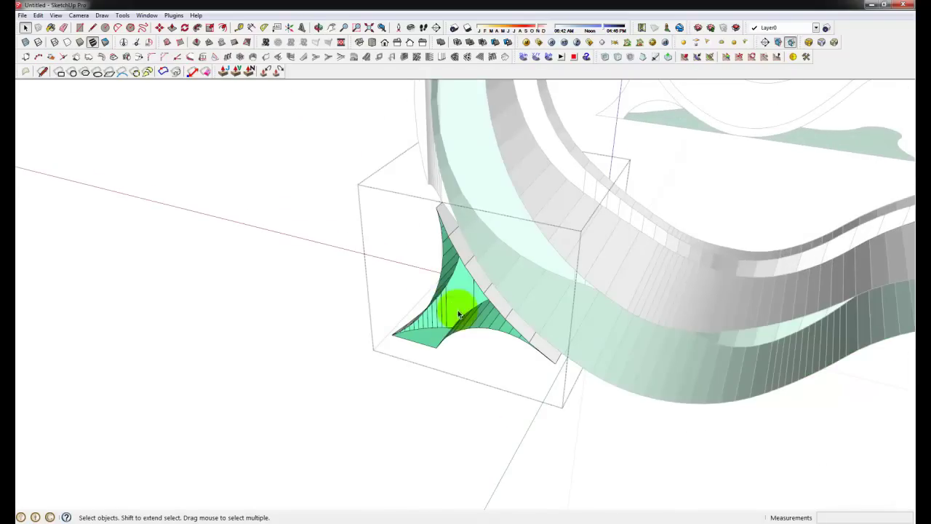
scroll(455, 306, down, 3)
scroll(437, 215, up, 3)
scroll(438, 215, up, 3)
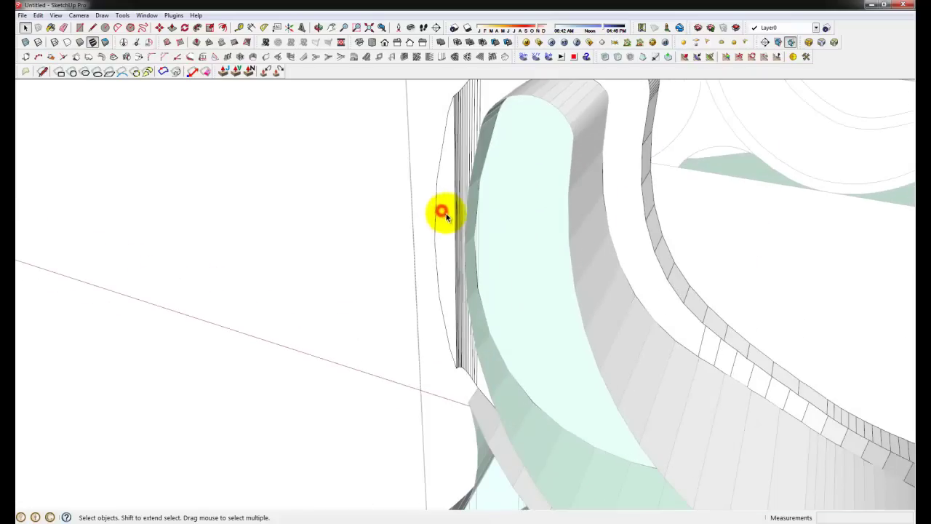
scroll(440, 231, down, 5)
Combine the seat, rim and leg groups into a component named Bench
middle_drag(438, 233, 415, 315)
scroll(333, 208, down, 3)
drag(335, 192, 557, 452)
right_click(446, 302)
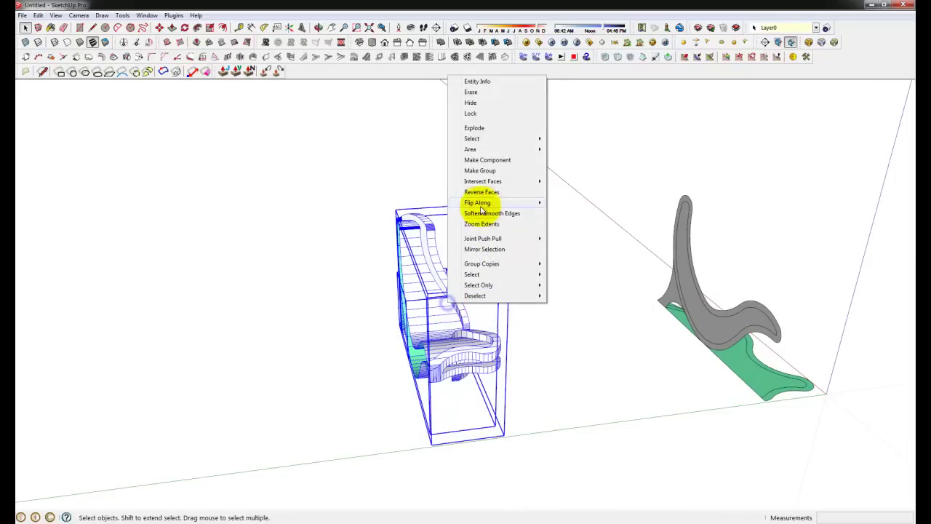
click(506, 161)
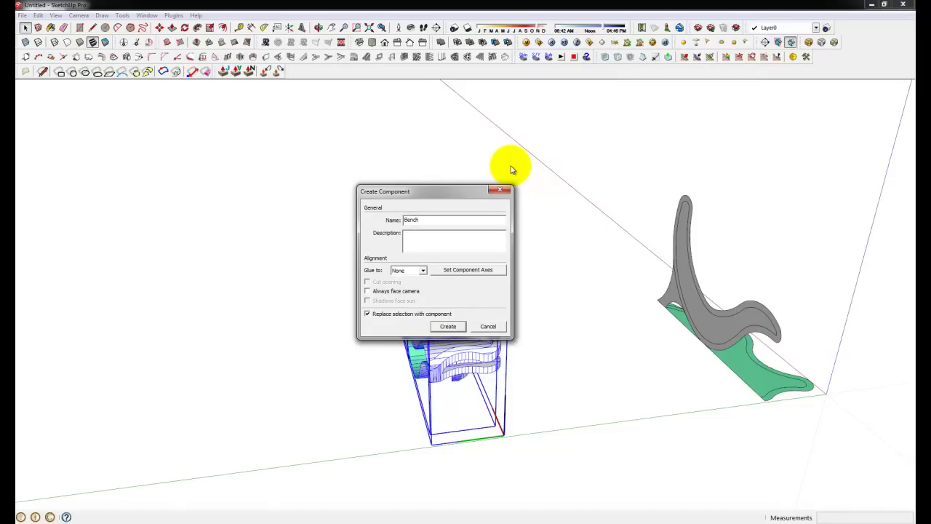
click(448, 327)
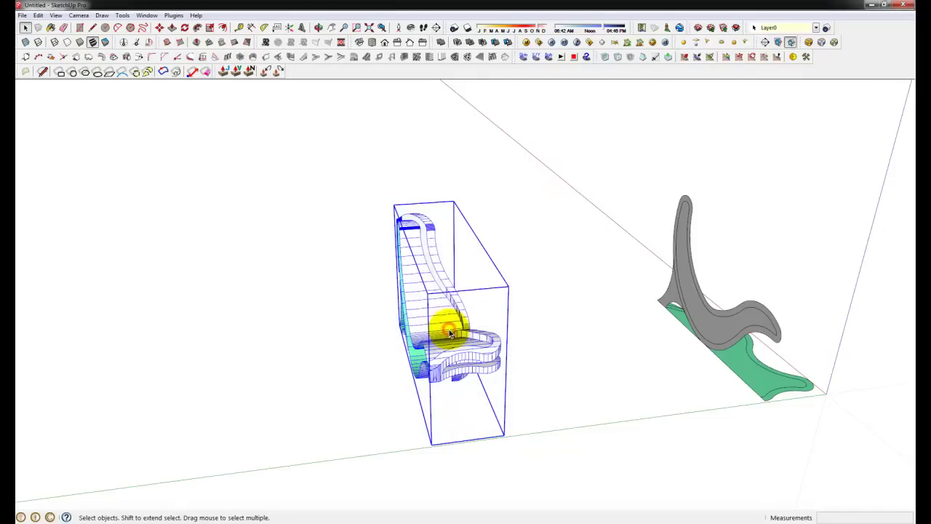
Copy the Bench component along the green axis and place it beside the original
middle_drag(432, 291, 499, 369)
key(m)
click(519, 465)
key(ctrl)
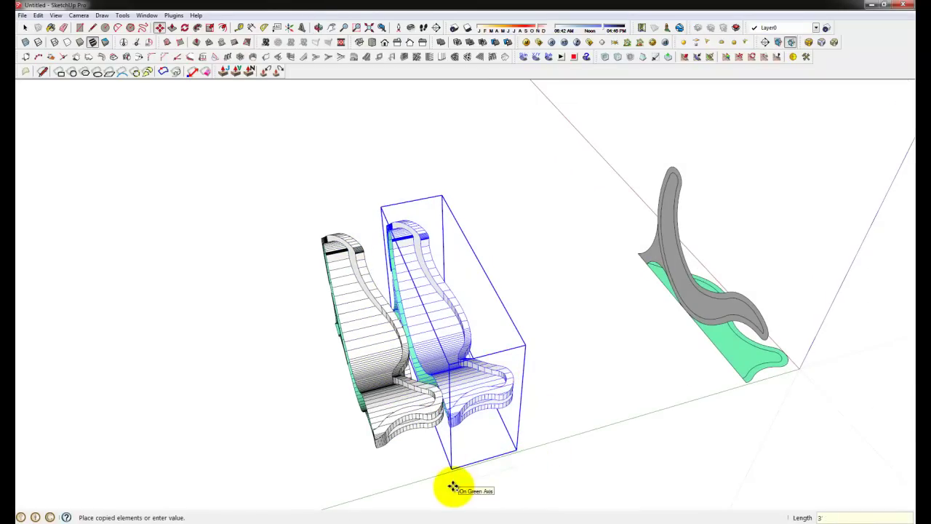
click(452, 486)
key(space)
Flip the copied Bench component along the component's green axis to mirror it
right_click(347, 363)
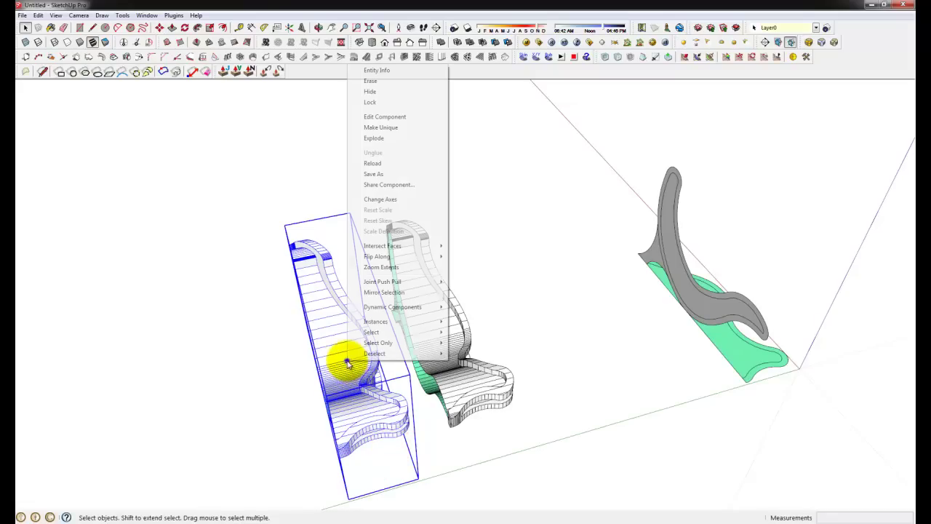
mouse_move(395, 259)
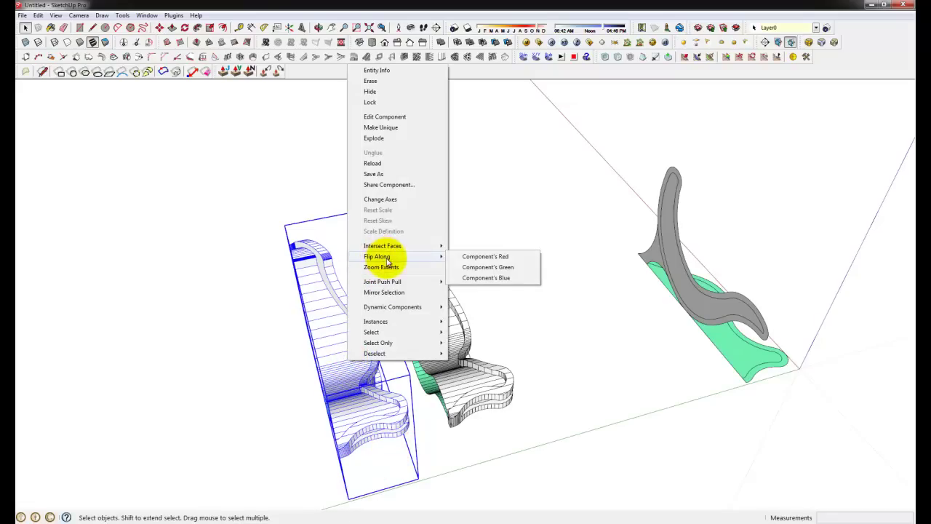
click(487, 267)
middle_drag(350, 415, 468, 339)
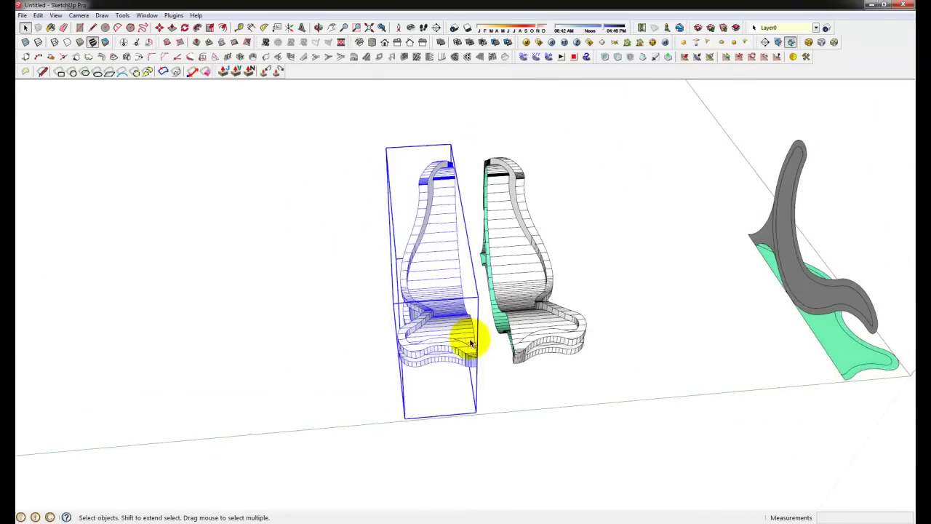
scroll(473, 354, up, 5)
scroll(468, 353, up, 5)
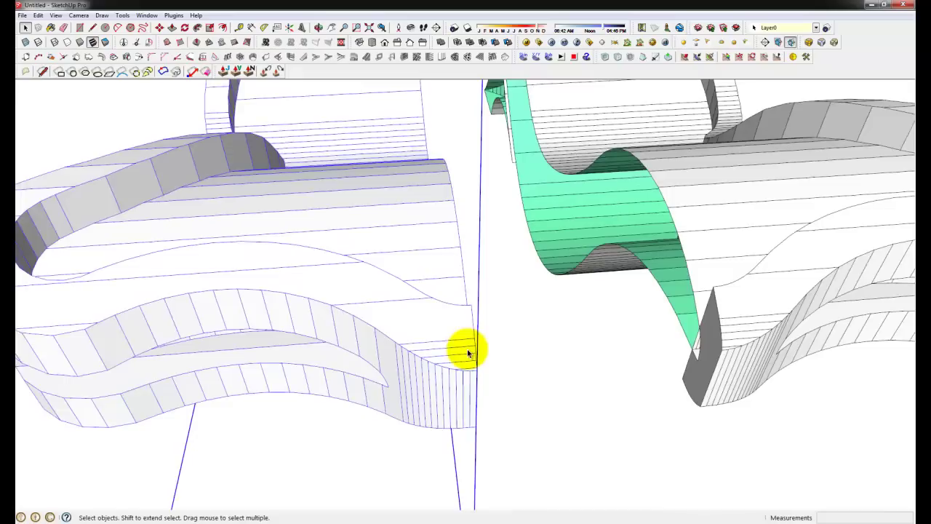
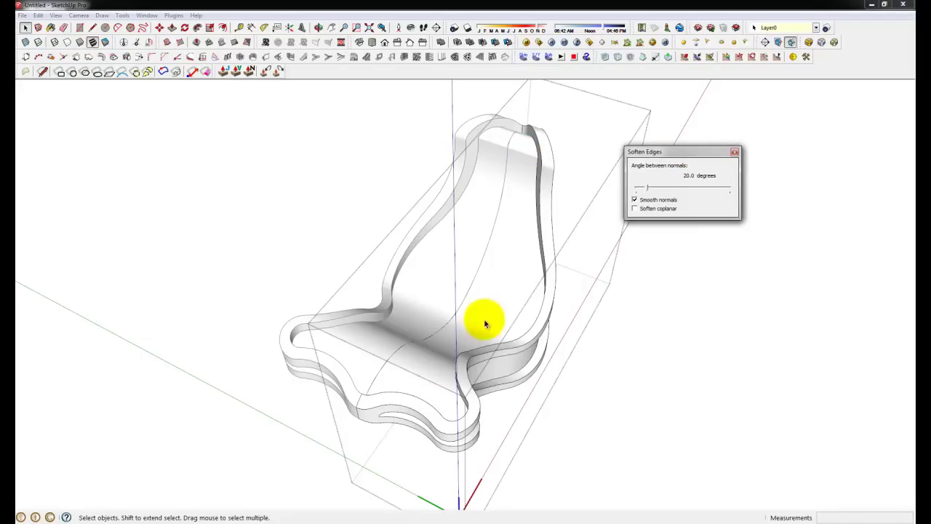
Soften the selected bench parts' edges at about 20.5 degrees between normals, with smooth normals enabled
drag(648, 189, 715, 188)
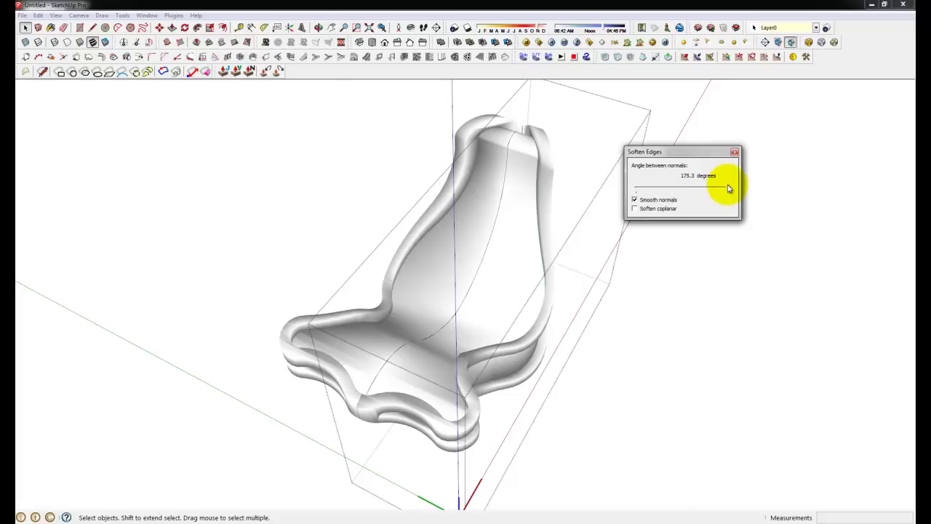
drag(709, 191, 660, 191)
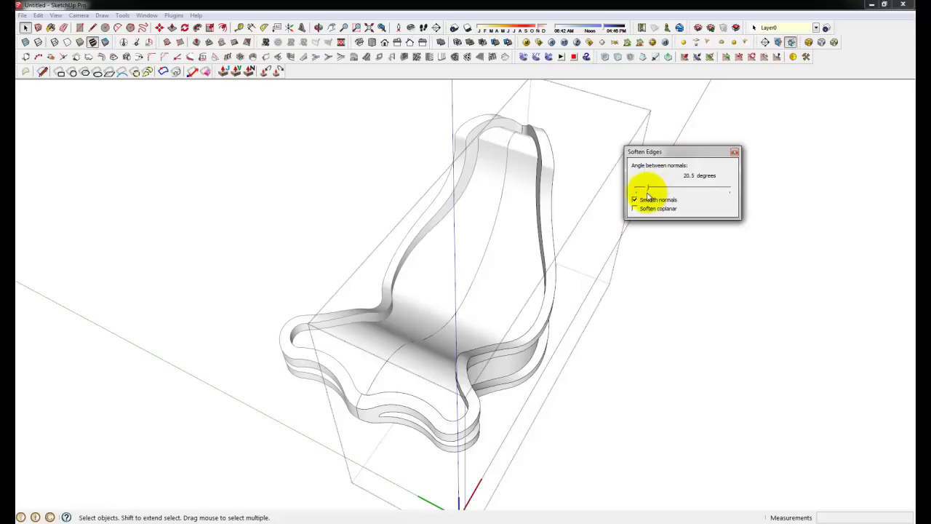
click(735, 152)
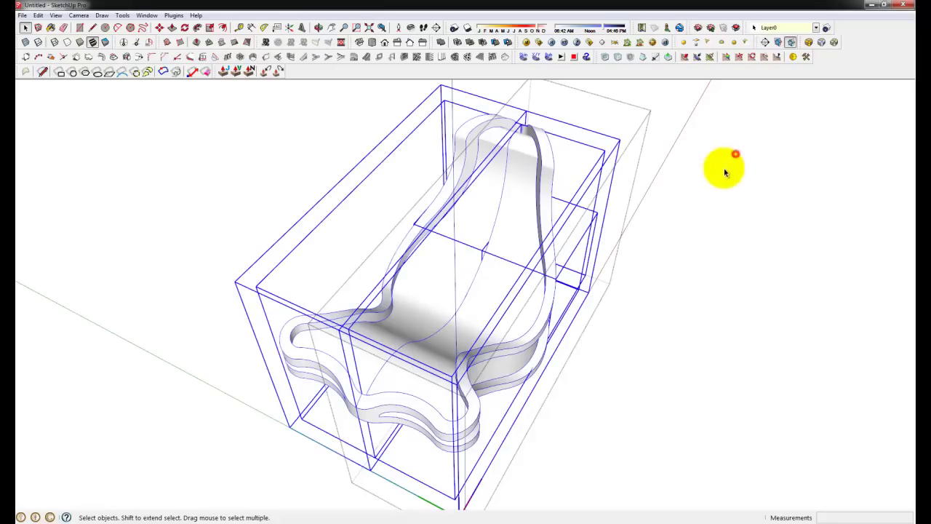
click(671, 330)
Switch the camera from perspective to parallel projection
middle_drag(660, 318, 464, 297)
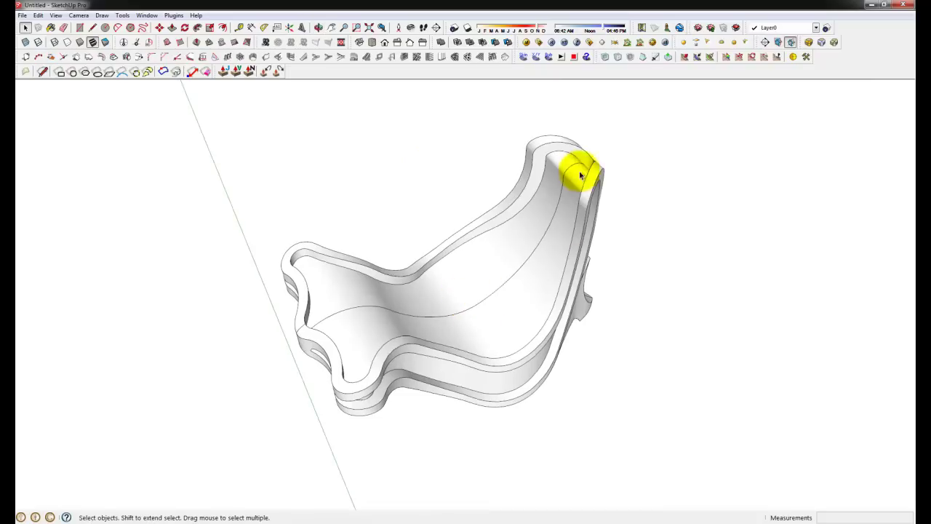
middle_drag(364, 297, 623, 264)
middle_drag(553, 276, 407, 269)
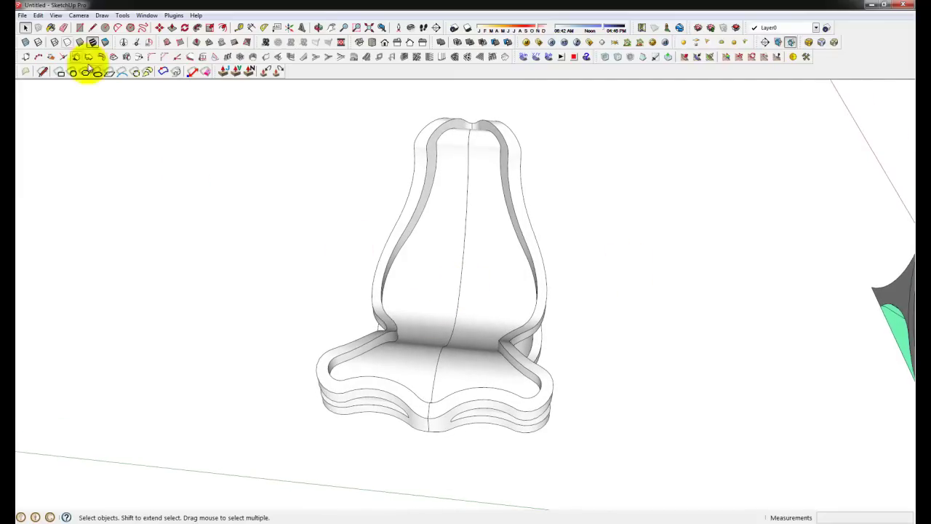
click(78, 16)
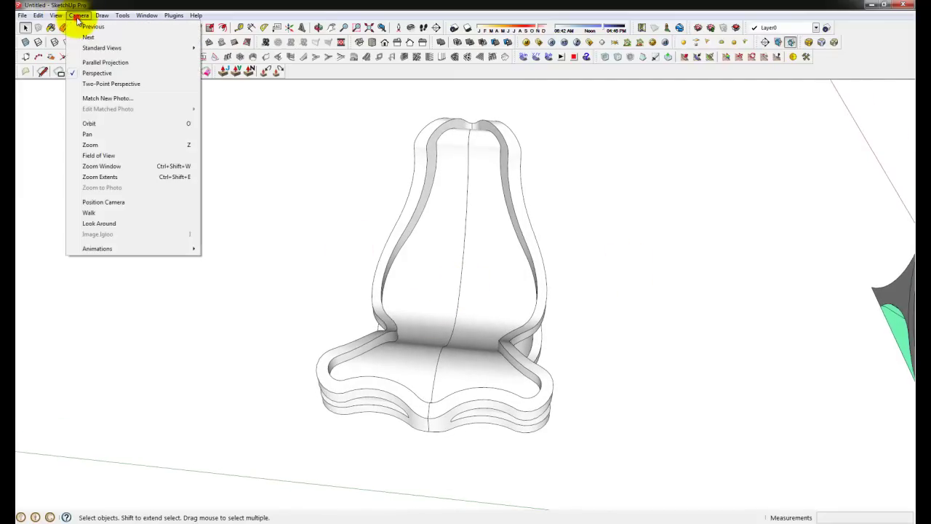
click(102, 63)
middle_drag(377, 315, 485, 274)
double_click(499, 272)
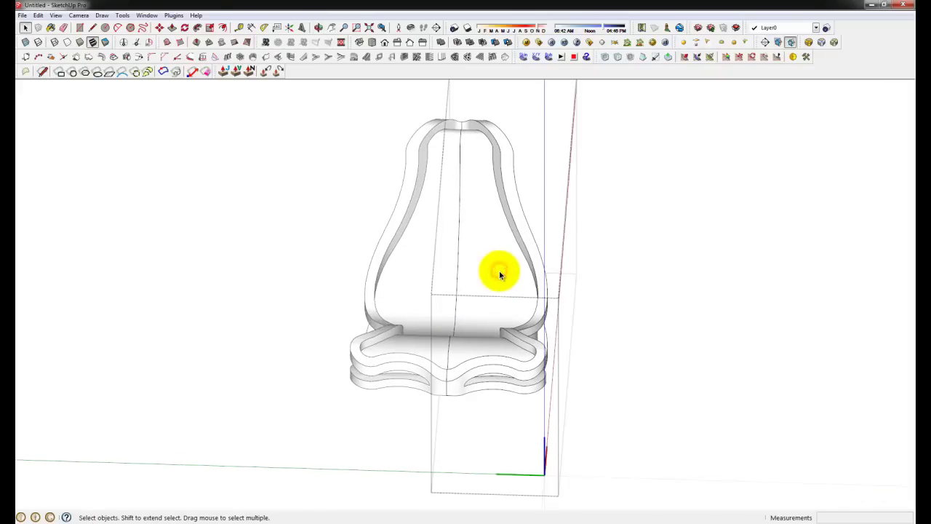
double_click(499, 272)
click(658, 245)
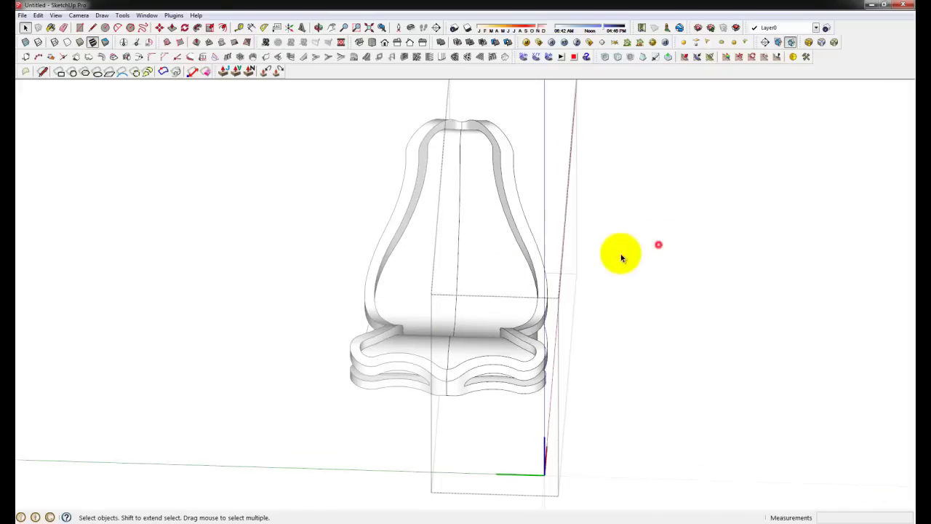
double_click(503, 281)
click(491, 278)
middle_drag(449, 318, 469, 270)
click(657, 275)
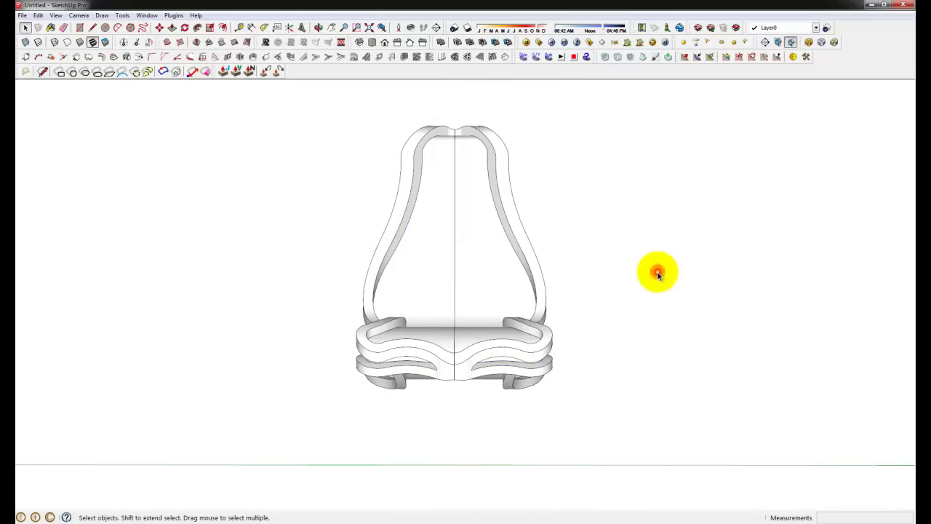
Delete the mirrored half of the bench and open the remaining component for editing
click(398, 275)
key(Delete)
click(490, 197)
middle_drag(490, 197, 476, 237)
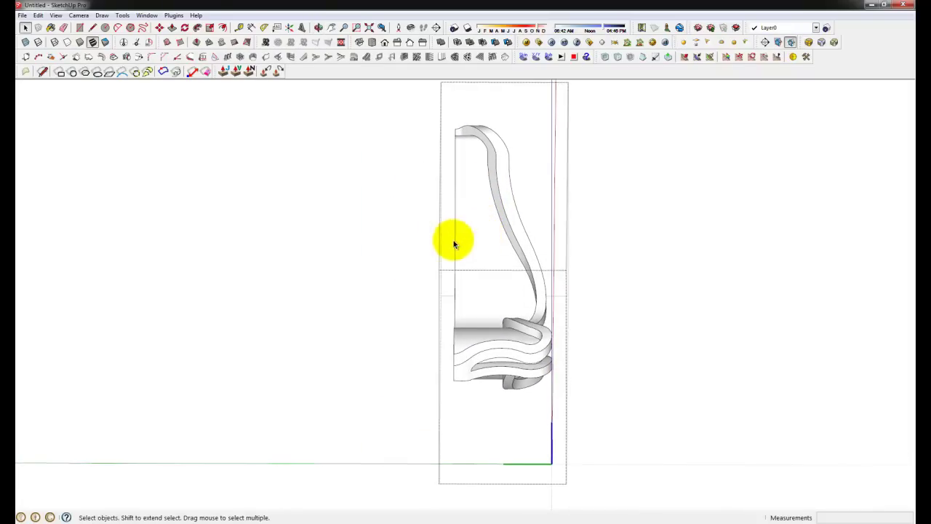
In the top view, select the seat group's edges along the centre line and hide them
click(385, 41)
click(397, 42)
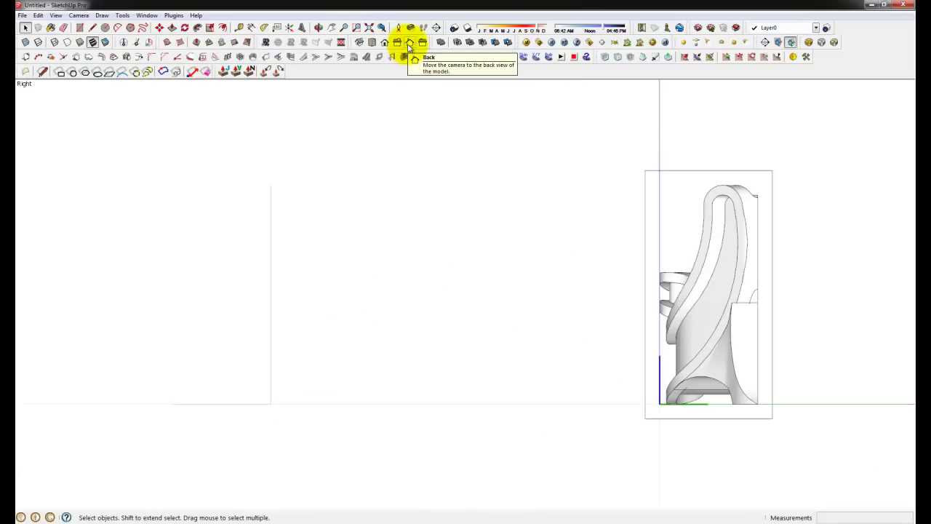
click(410, 43)
click(421, 42)
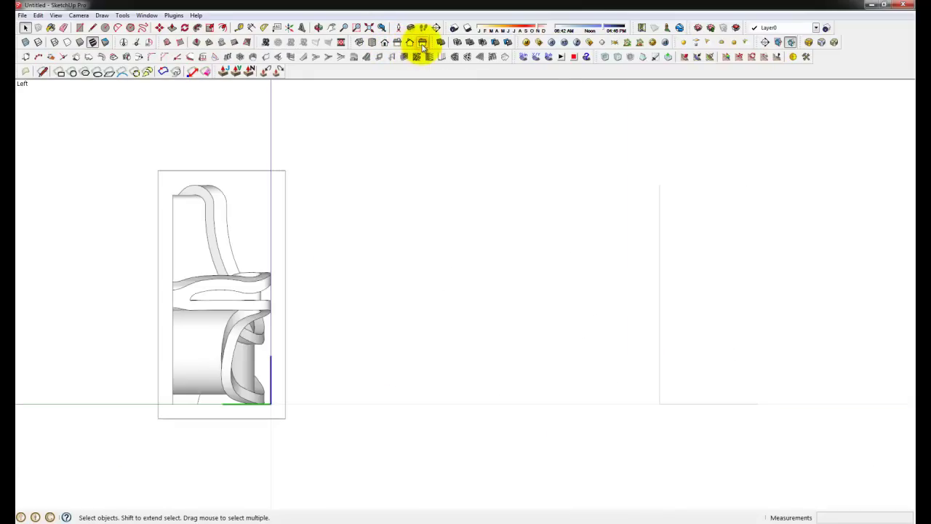
click(385, 42)
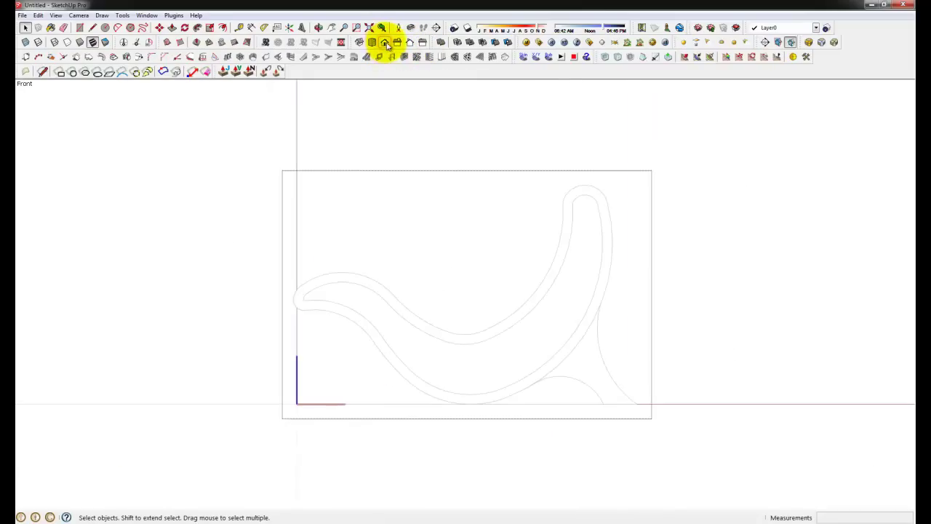
click(371, 43)
scroll(546, 353, down, 3)
scroll(523, 208, up, 6)
double_click(559, 271)
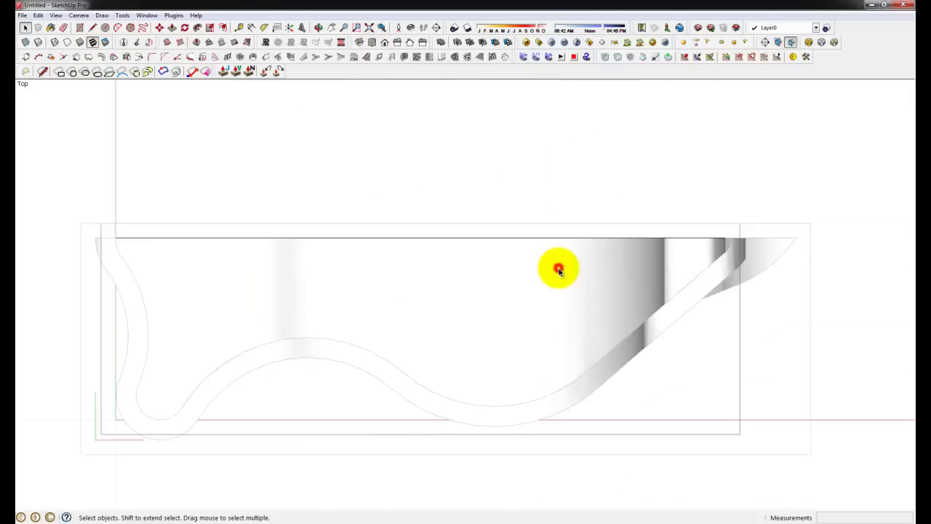
drag(79, 218, 794, 243)
middle_drag(345, 287, 519, 222)
click(37, 16)
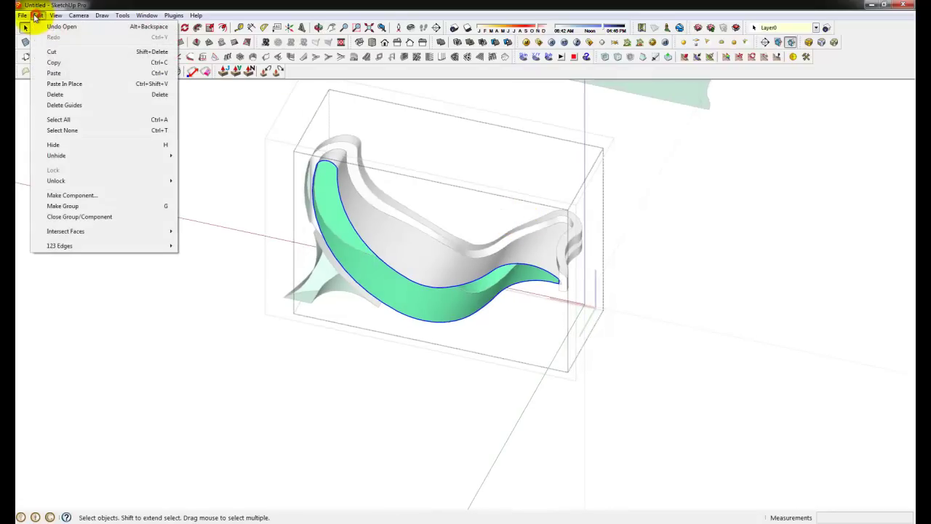
click(53, 144)
Inspect the seat group's cut end along the centre line and open the bench frame group for editing
middle_drag(442, 140, 499, 194)
scroll(520, 305, up, 3)
mouse_move(469, 341)
middle_down()
mouse_move(388, 301)
mouse_move(396, 343)
mouse_move(426, 306)
mouse_move(347, 295)
mouse_move(349, 305)
middle_up()
drag(353, 263, 389, 418)
middle_drag(380, 333, 374, 210)
scroll(310, 190, up, 3)
middle_drag(311, 189, 407, 173)
scroll(374, 252, up, 2)
scroll(377, 248, down, 3)
middle_drag(378, 248, 496, 247)
scroll(465, 245, up, 2)
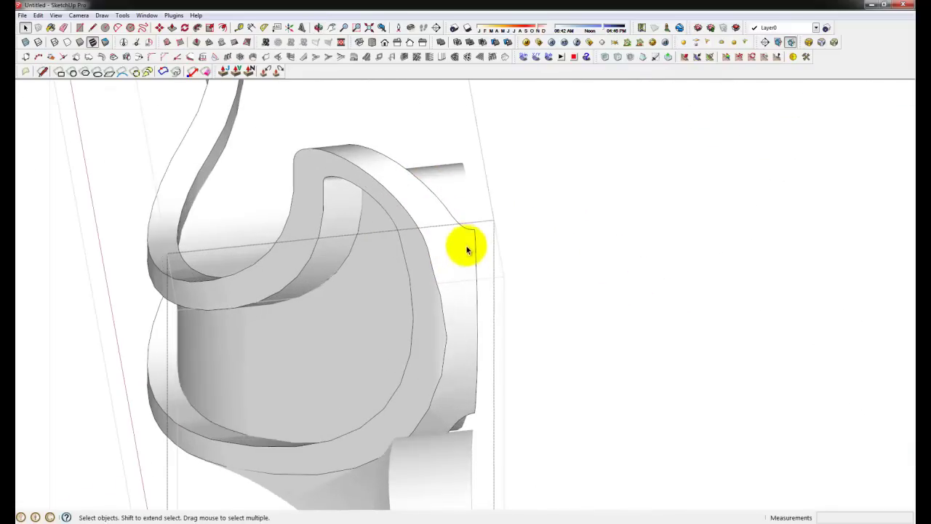
In the top view, select the frame's edges along the centre line and hide them
click(471, 262)
middle_drag(470, 281, 385, 266)
middle_drag(430, 179, 401, 206)
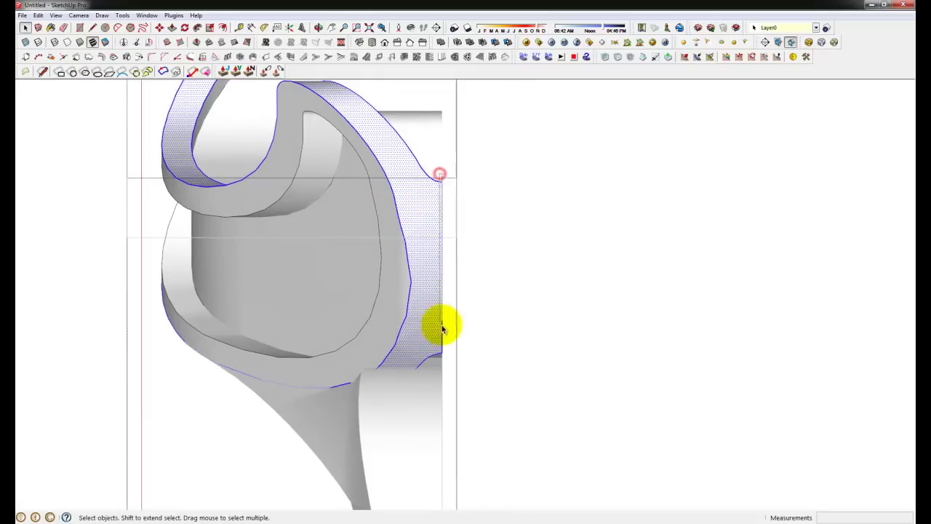
click(442, 366)
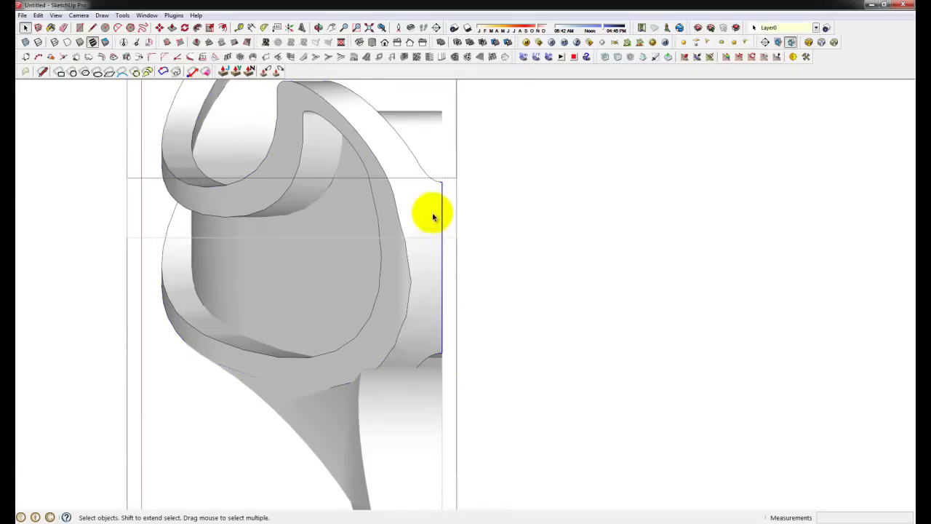
scroll(442, 177, up, 5)
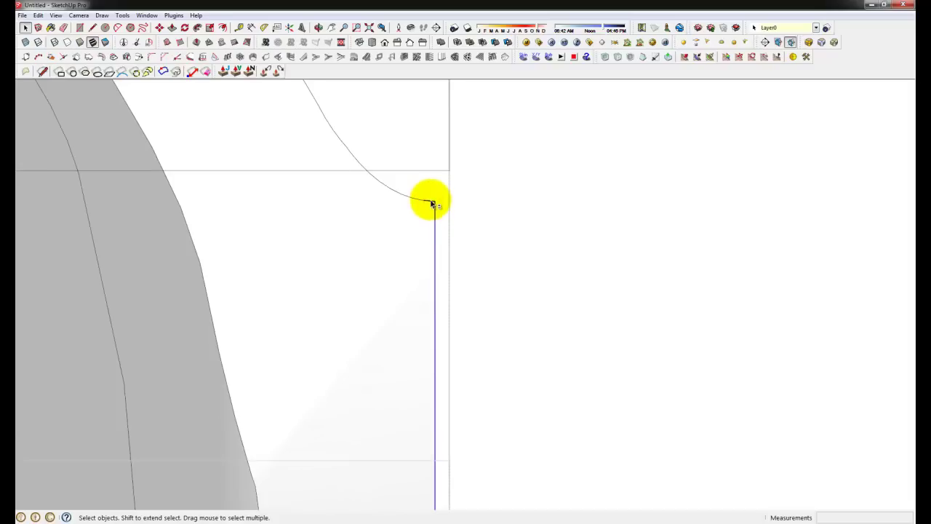
scroll(415, 214, down, 4)
scroll(394, 382, up, 5)
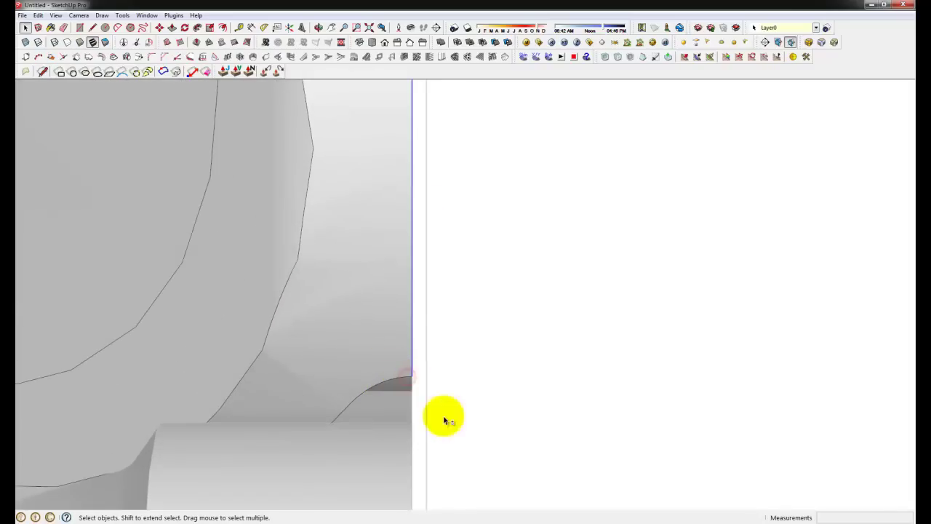
middle_drag(409, 365, 357, 283)
Open the leg group, hide its edges along the centre line, and close the half-bench component
scroll(287, 310, down, 4)
click(324, 382)
scroll(324, 381, up, 4)
mouse_move(324, 381)
middle_down()
mouse_move(405, 349)
mouse_move(630, 386)
mouse_move(514, 191)
mouse_move(517, 214)
mouse_move(537, 210)
middle_up()
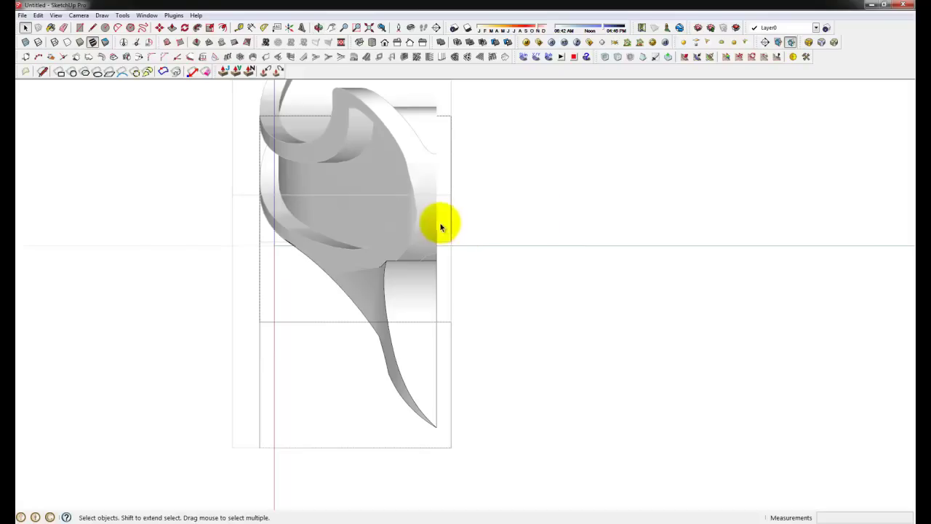
drag(435, 222, 447, 439)
click(502, 386)
middle_drag(526, 361, 517, 244)
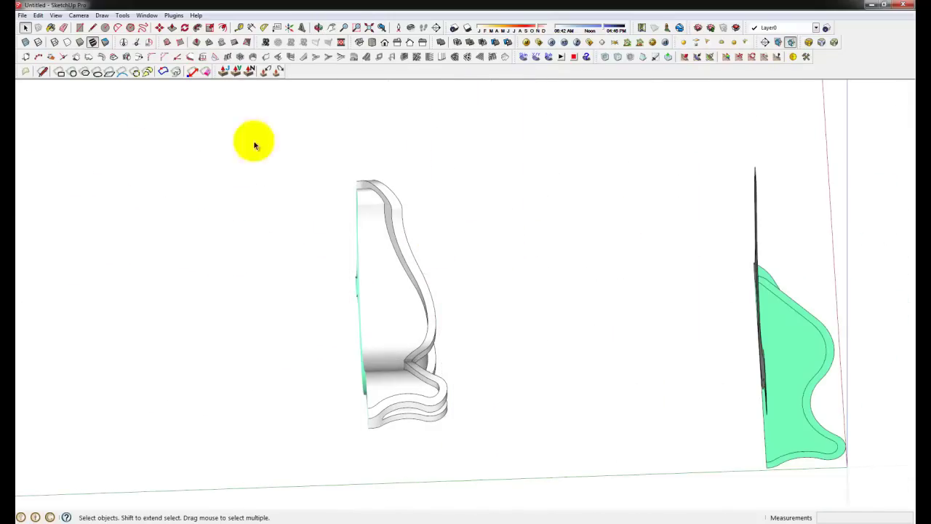
Unhide all hidden objects to bring back the mirrored bench half
click(37, 16)
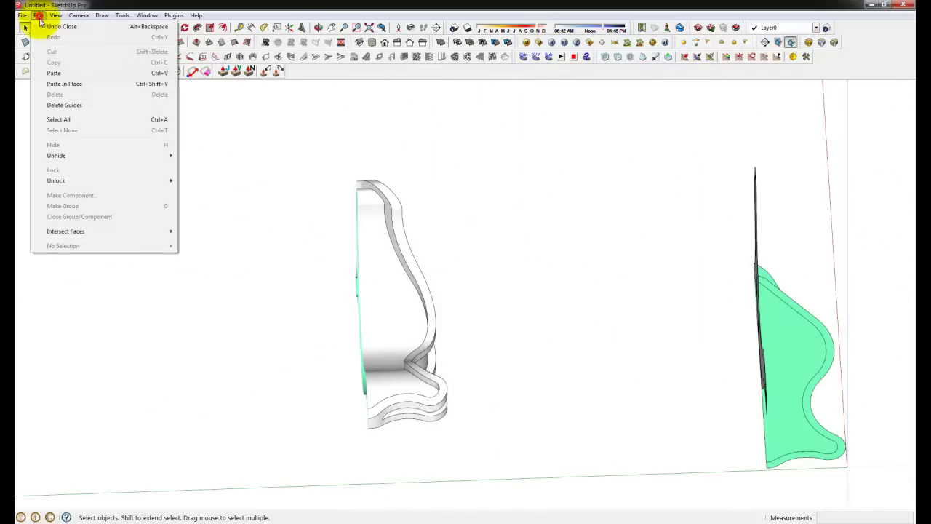
click(83, 154)
click(231, 177)
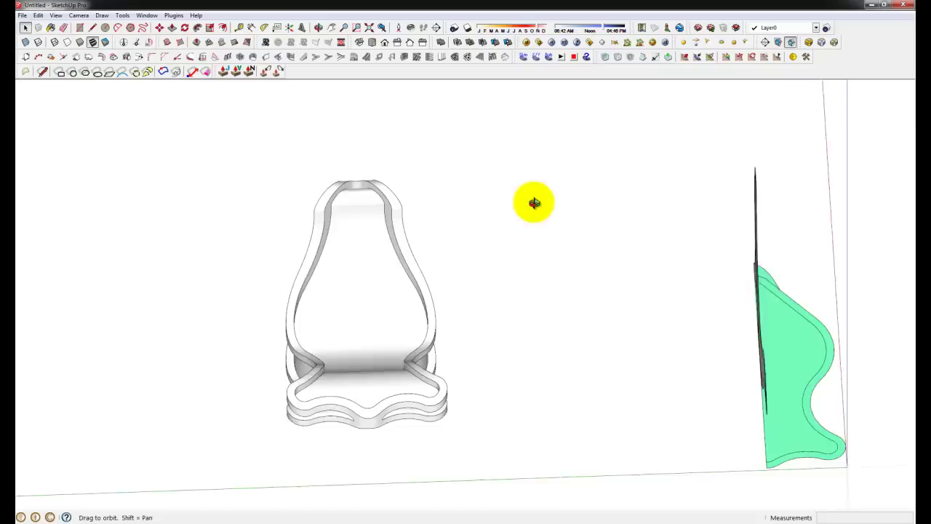
middle_drag(526, 203, 410, 240)
Select both bench halves and make them one component named "Bench Fini"
drag(172, 111, 486, 432)
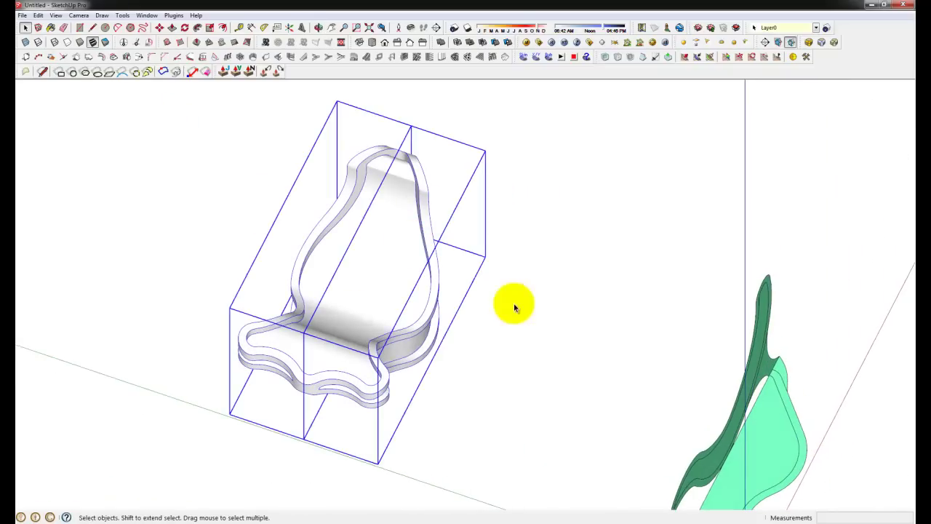
right_click(395, 283)
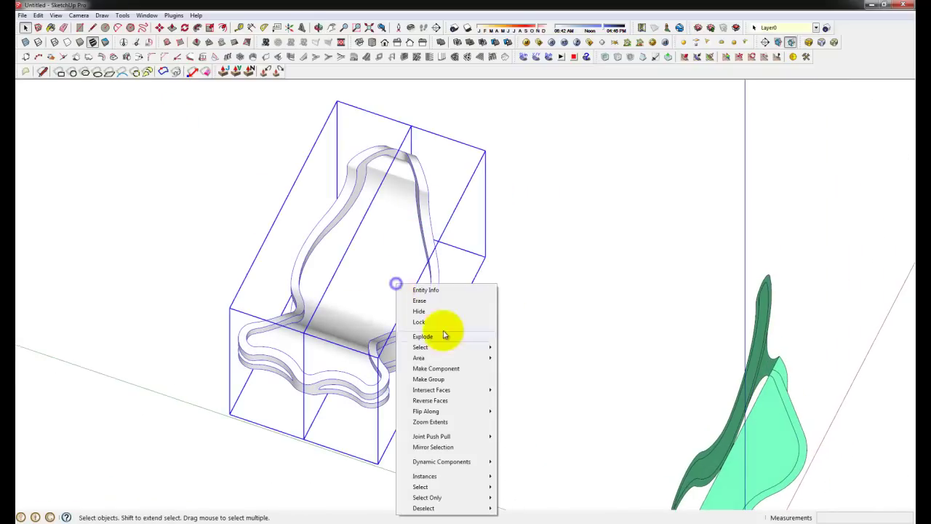
click(466, 369)
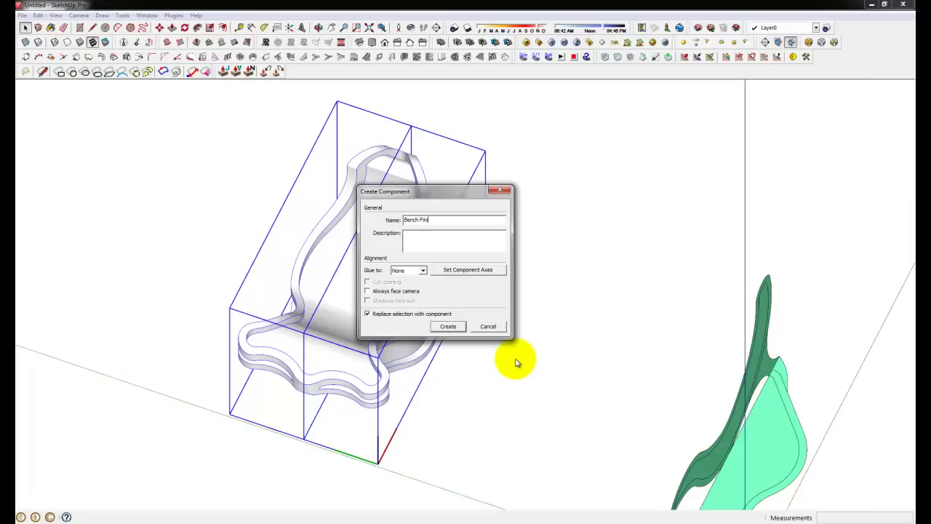
key(Return)
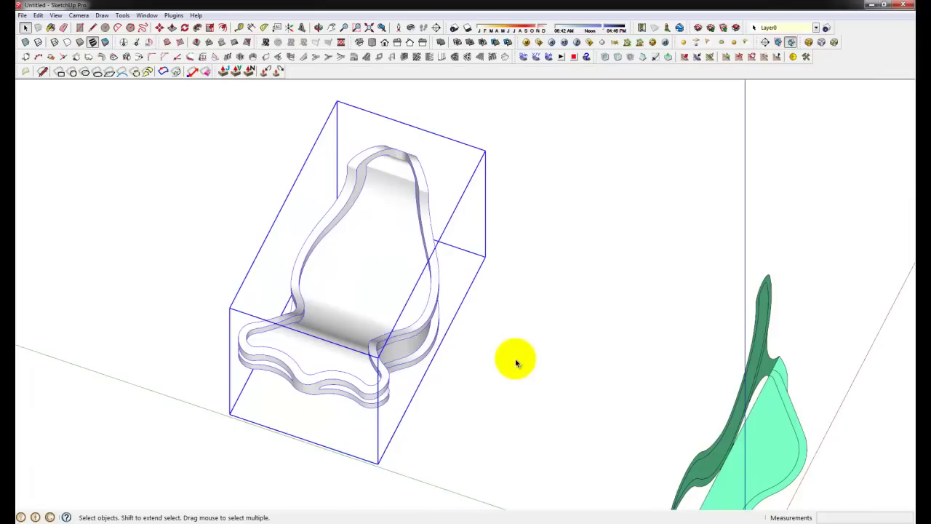
middle_drag(514, 359, 527, 352)
click(515, 339)
middle_drag(513, 249, 411, 260)
Open the Materials browser and choose the green Color_F08 from the Colors collection
key(b)
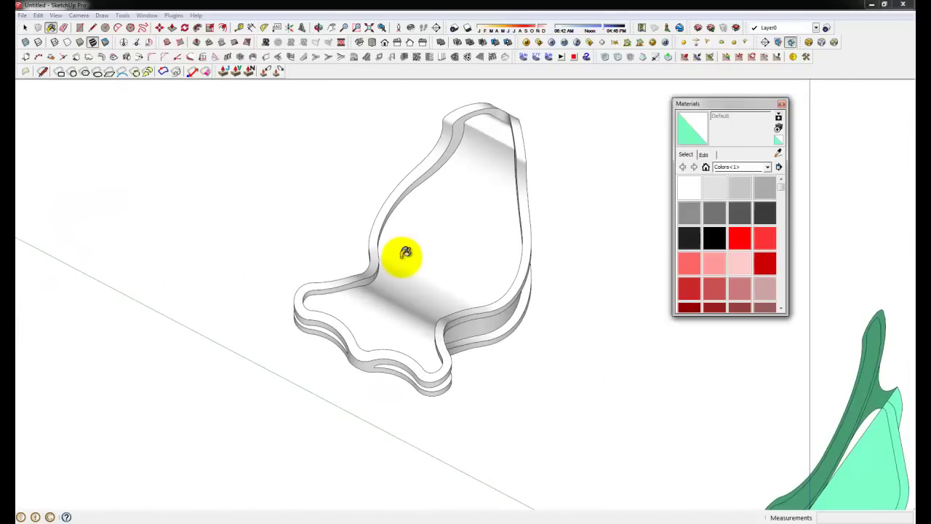
click(739, 245)
middle_drag(536, 250, 492, 271)
key(space)
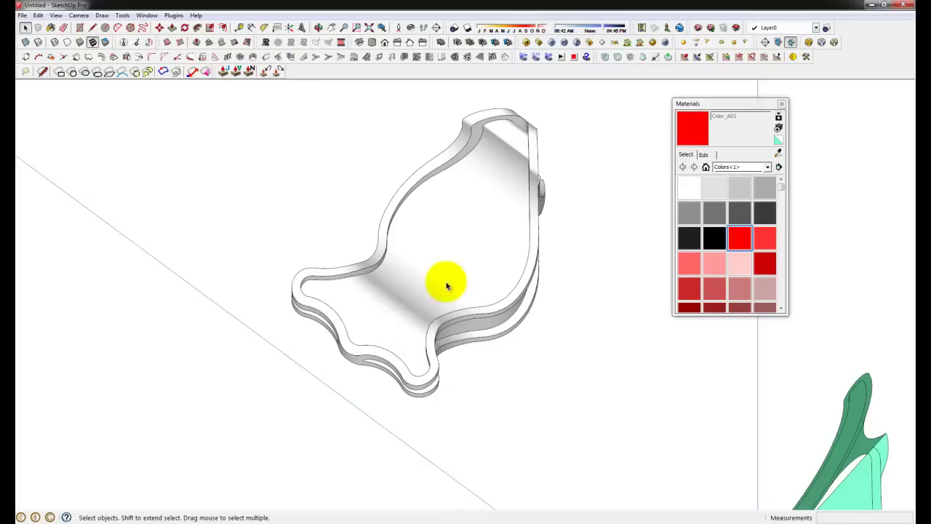
middle_drag(521, 166, 509, 237)
click(688, 213)
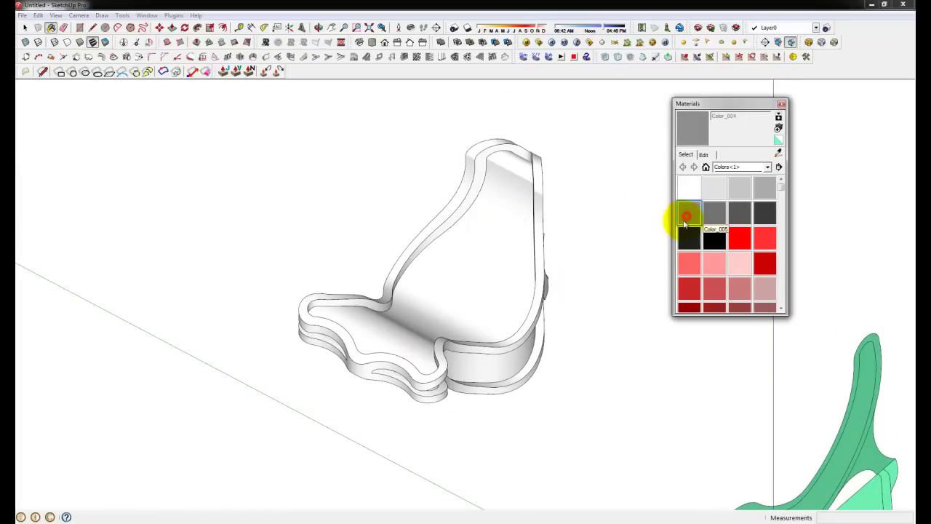
scroll(781, 195, down, 3)
drag(781, 195, 781, 240)
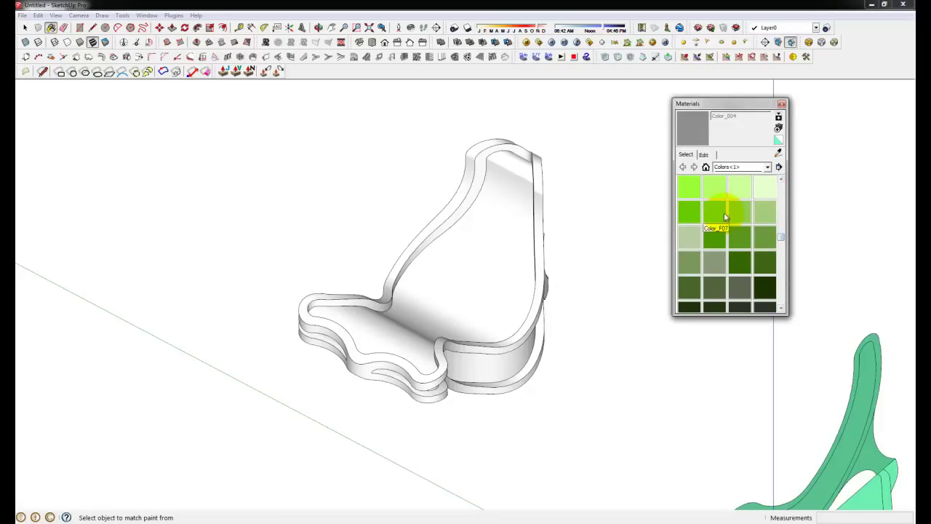
click(744, 215)
Open the bench's half component for editing and paint its frame group with Color_F08
middle_drag(519, 254, 544, 264)
key(space)
click(544, 267)
scroll(546, 275, up, 3)
click(547, 274)
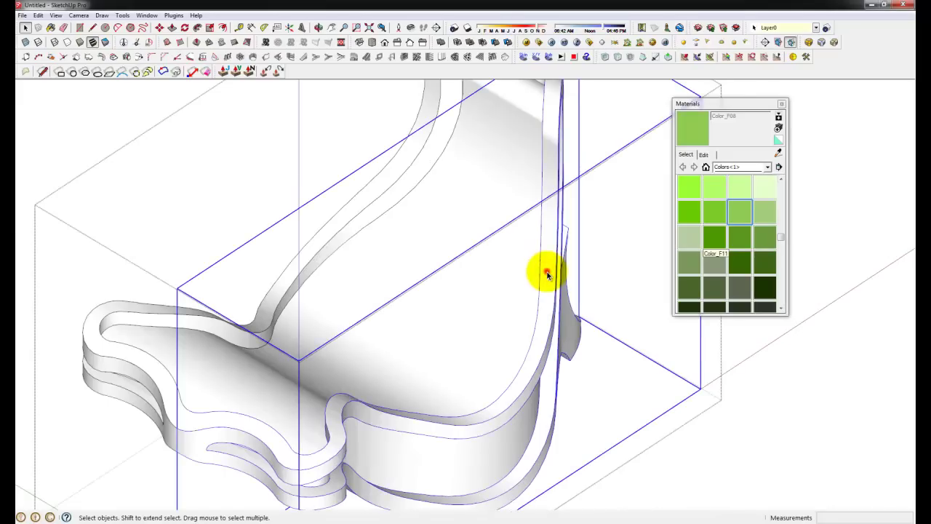
click(549, 289)
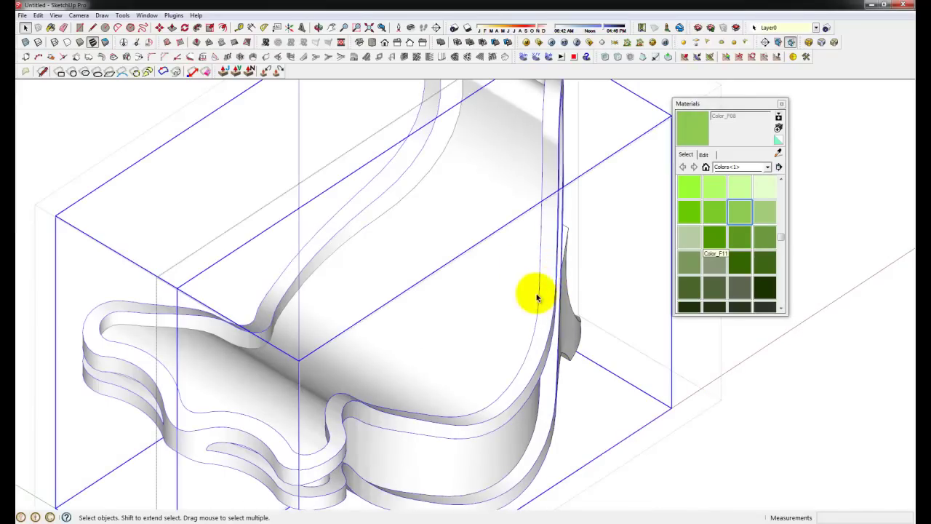
key(b)
click(551, 275)
scroll(553, 277, down, 2)
scroll(552, 276, down, 2)
key(space)
click(645, 368)
middle_drag(645, 368, 535, 316)
drag(784, 233, 785, 188)
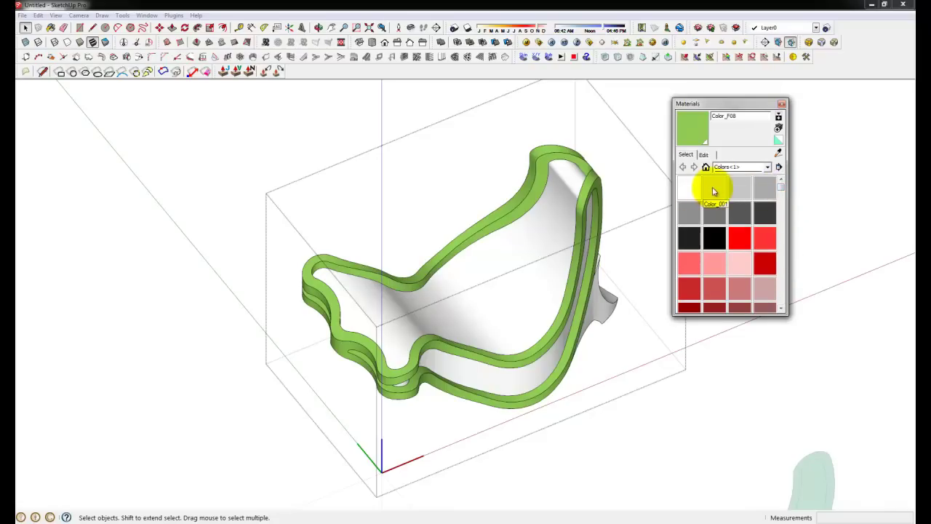
click(713, 189)
key(space)
mouse_move(467, 267)
middle_down()
mouse_move(520, 285)
mouse_move(519, 274)
mouse_move(492, 270)
mouse_move(411, 213)
mouse_move(502, 297)
mouse_move(538, 270)
mouse_move(508, 263)
mouse_move(507, 254)
mouse_move(528, 264)
mouse_move(532, 280)
middle_up()
double_click(519, 285)
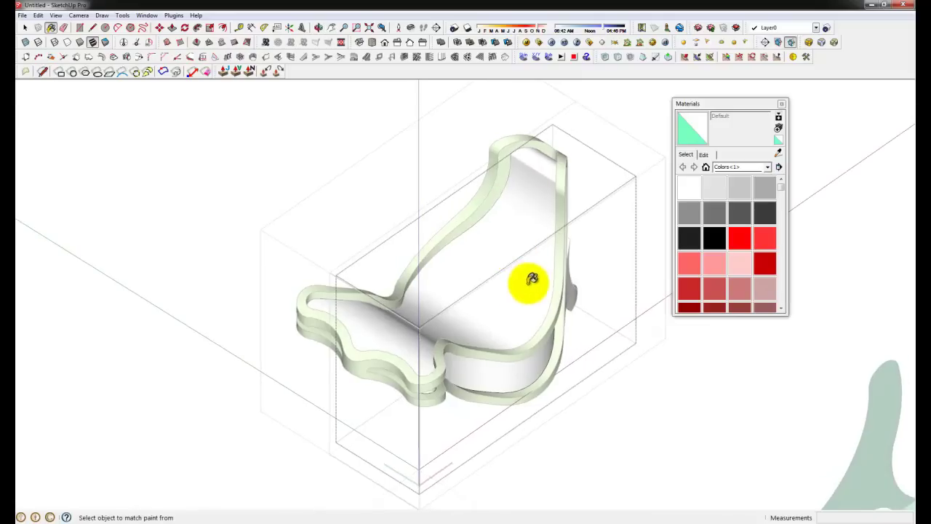
key(Escape)
Open the seat group inside the half component and paint its surface light grey Color_002
click(517, 305)
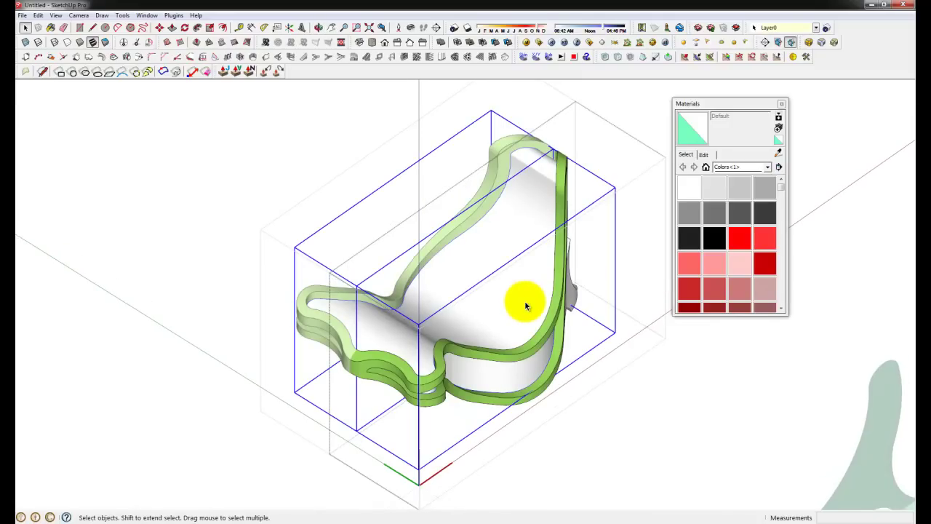
double_click(524, 300)
key(b)
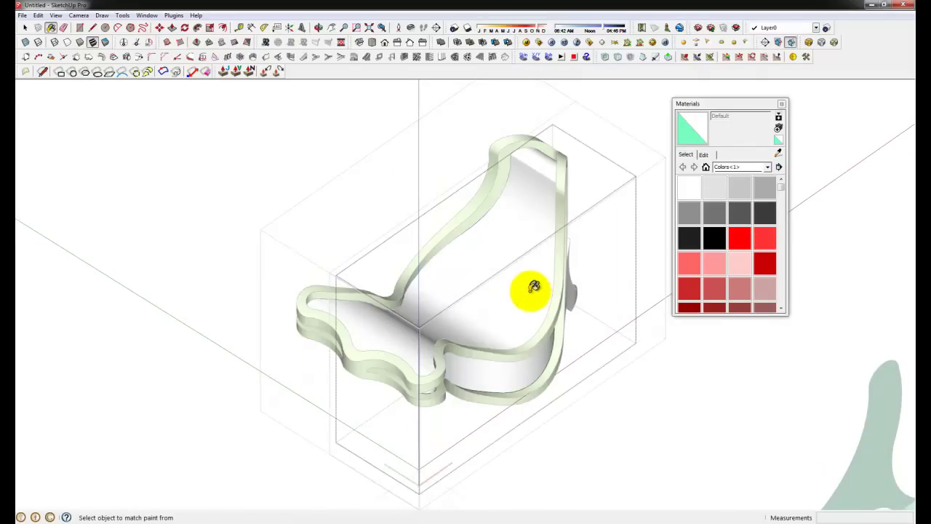
click(507, 302)
middle_drag(557, 284, 604, 409)
click(551, 383)
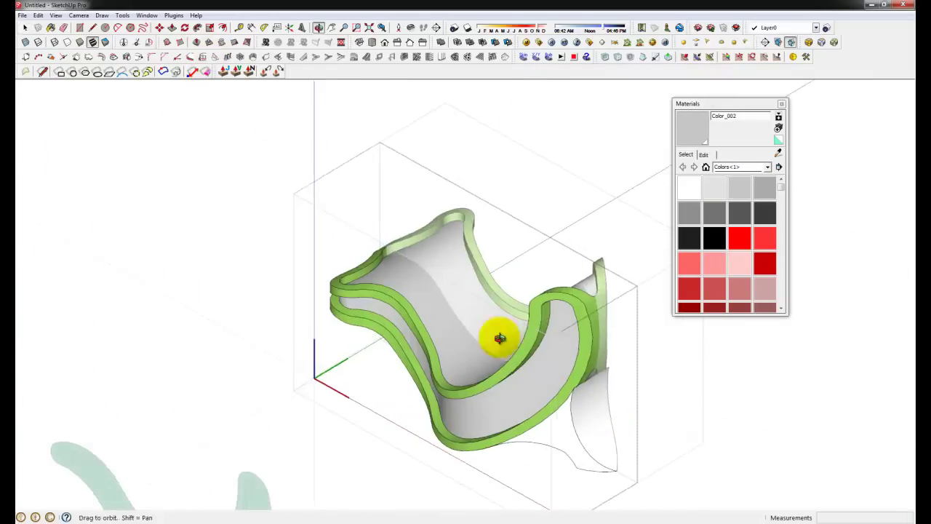
Paint the leg group under the seat with green Color_F08 and close the bench component
middle_drag(521, 346, 526, 424)
scroll(598, 432, up, 3)
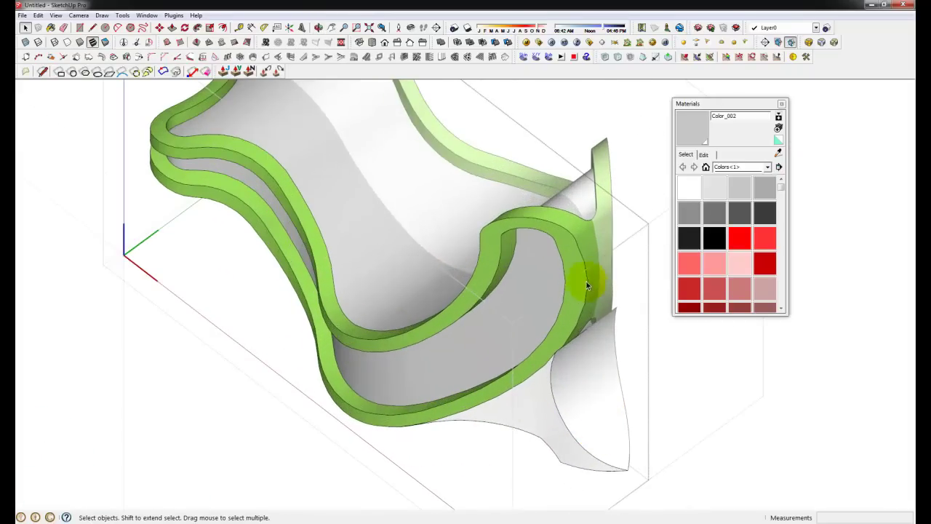
key(space)
click(587, 412)
key(b)
click(577, 406)
mouse_move(578, 405)
middle_down()
mouse_move(566, 340)
mouse_move(395, 342)
mouse_move(436, 353)
middle_up()
scroll(277, 318, down, 5)
middle_drag(276, 318, 534, 395)
click(534, 395)
scroll(415, 366, up, 5)
middle_drag(407, 361, 379, 299)
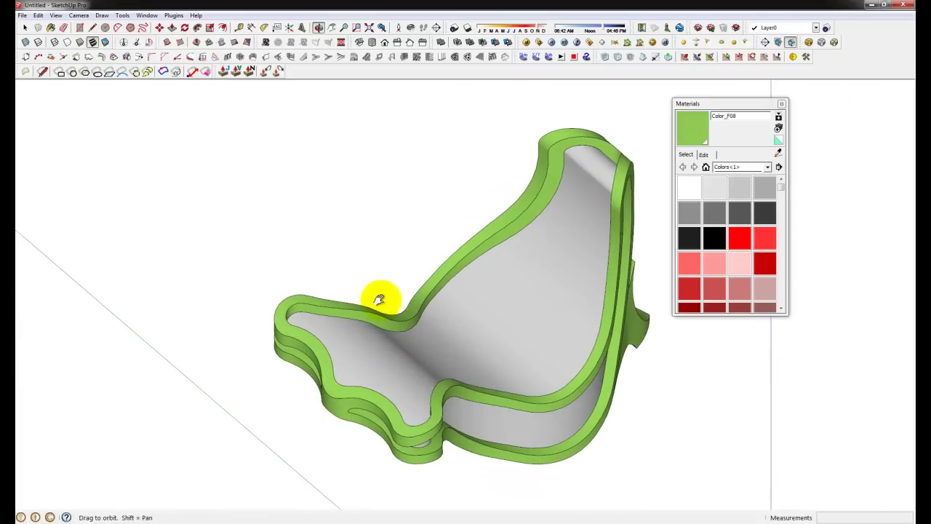